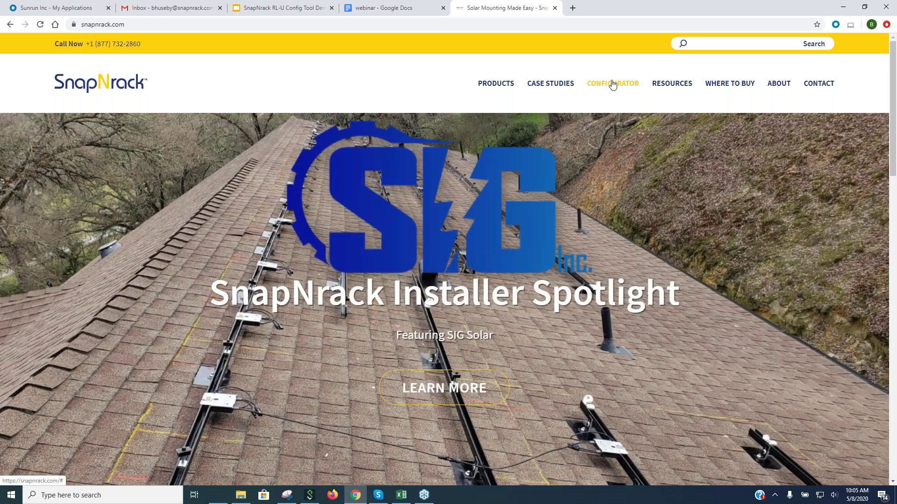
Open the RL Universal Configuration Tool on the SnapNrack site and read the help note for Building Code.
{"action": "left_click", "coordinate": [614, 86]}
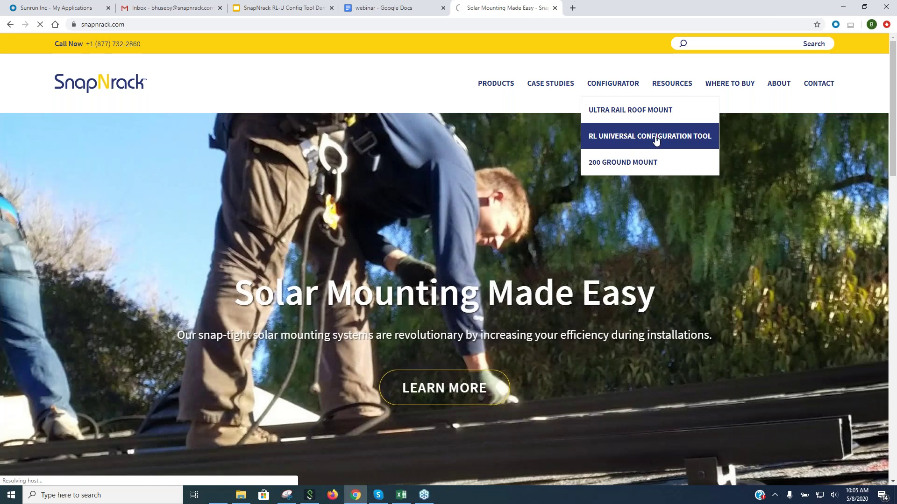
{"action": "left_click", "coordinate": [654, 140]}
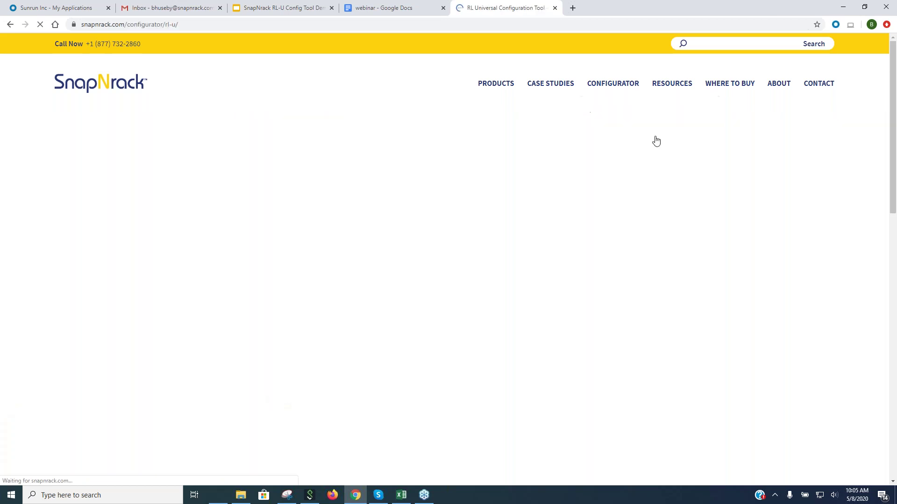
{"action": "scroll", "coordinate": [656, 141], "scroll_direction": "down", "scroll_amount": 2}
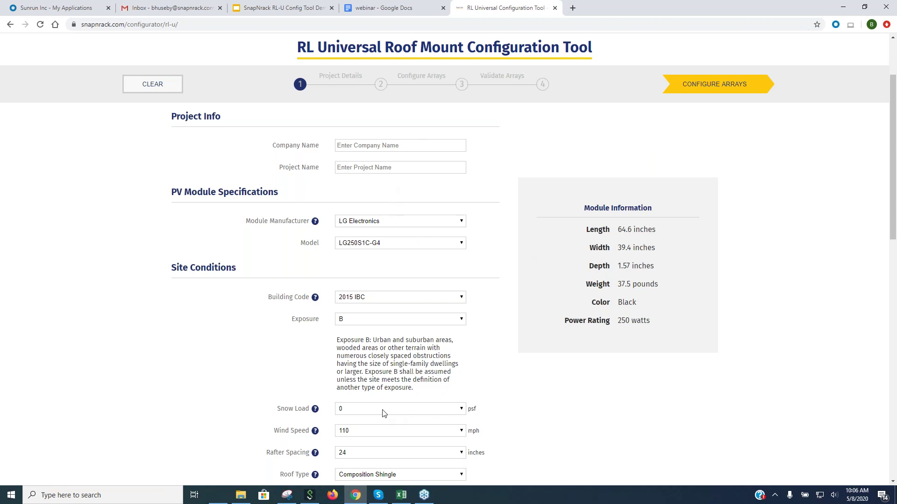
{"action": "left_click", "coordinate": [316, 300]}
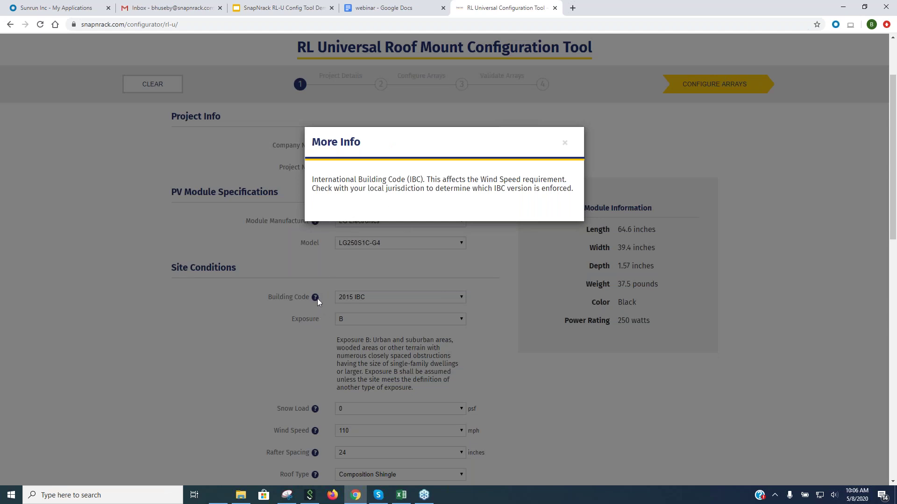
{"action": "left_click", "coordinate": [565, 142]}
Enter SolarBum as the company name and My House as the project name.
{"action": "left_click", "coordinate": [397, 147]}
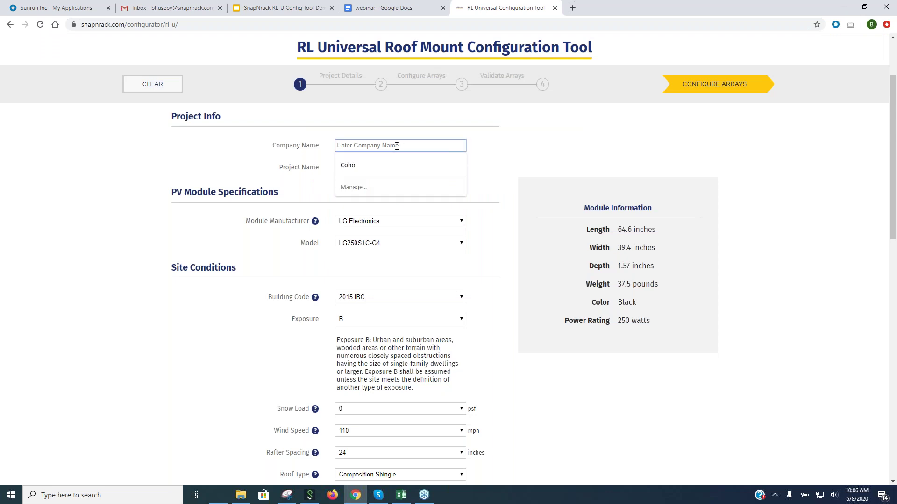
{"action": "type", "text": "Sol"}
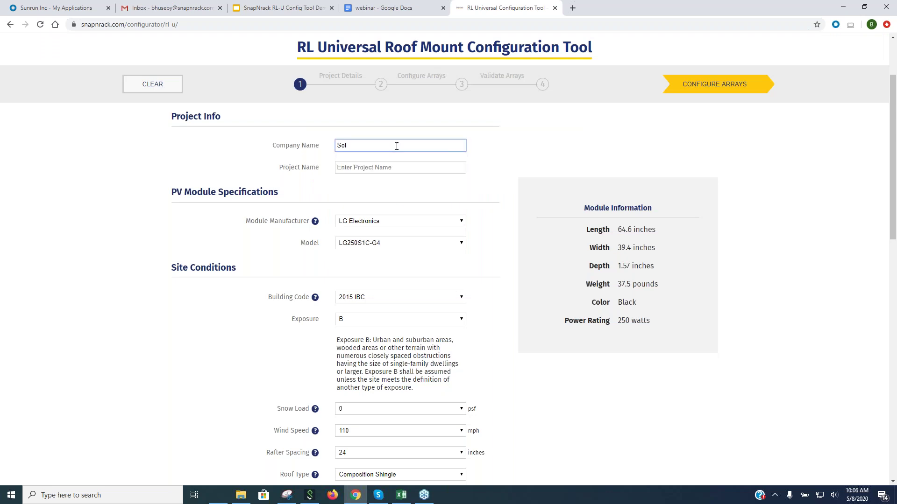
{"action": "type", "text": "arBum"}
{"action": "left_click", "coordinate": [374, 168]}
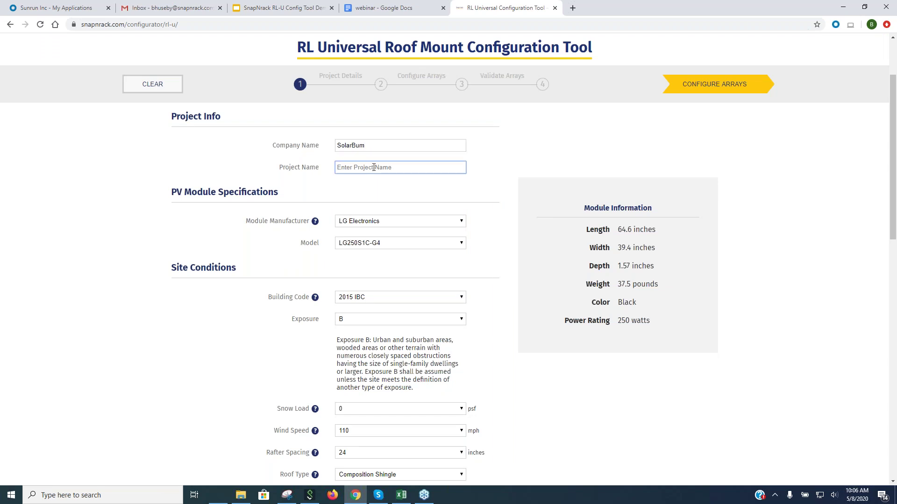
{"action": "type", "text": "My House"}
Set the PV module manufacturer to REC Group and the model to REC290TP2-BLK.
{"action": "left_click", "coordinate": [405, 221]}
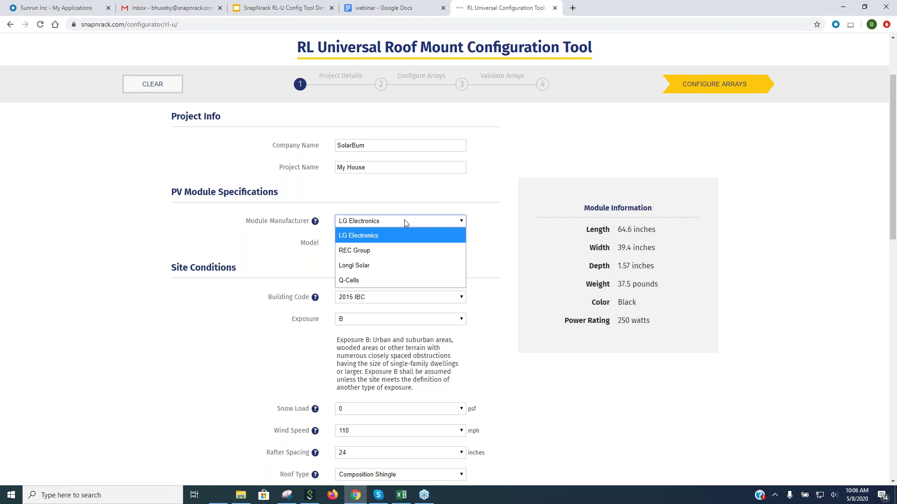
{"action": "left_click", "coordinate": [405, 221]}
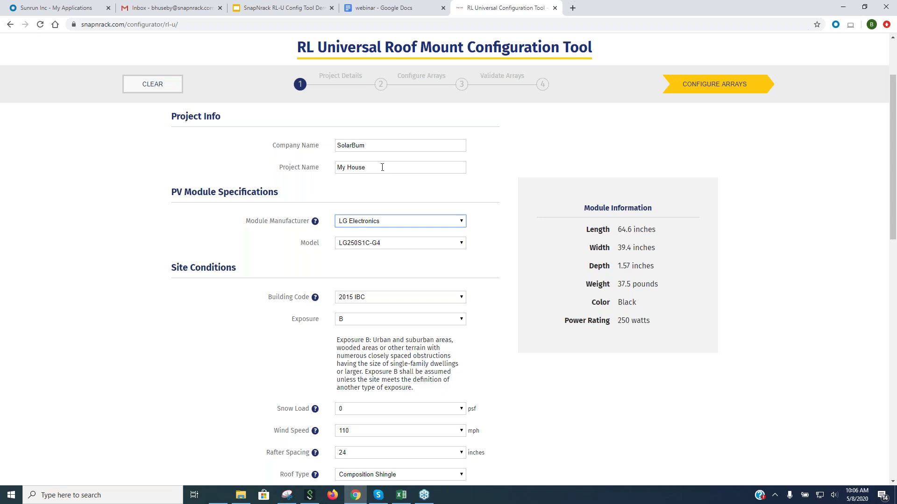
{"action": "left_click", "coordinate": [386, 224]}
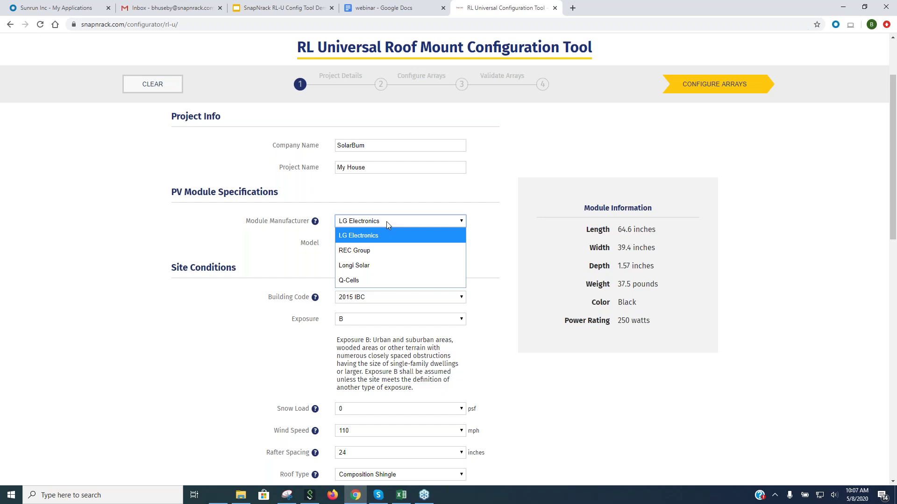
{"action": "left_click", "coordinate": [366, 251]}
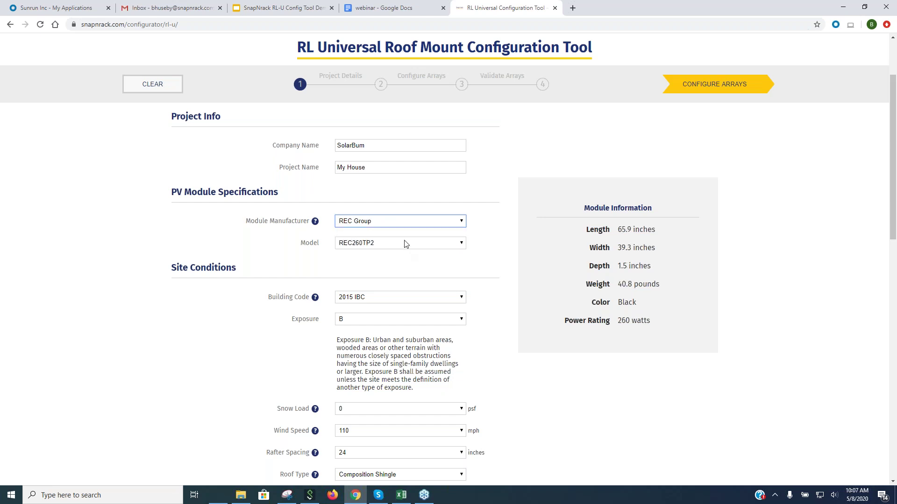
{"action": "left_click", "coordinate": [405, 243]}
{"action": "scroll", "coordinate": [392, 336], "scroll_direction": "down", "scroll_amount": 2}
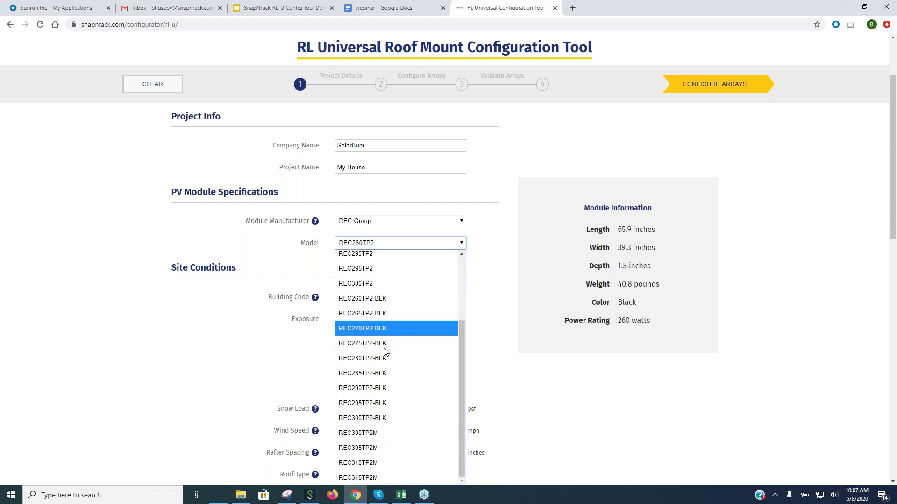
{"action": "left_click", "coordinate": [369, 394]}
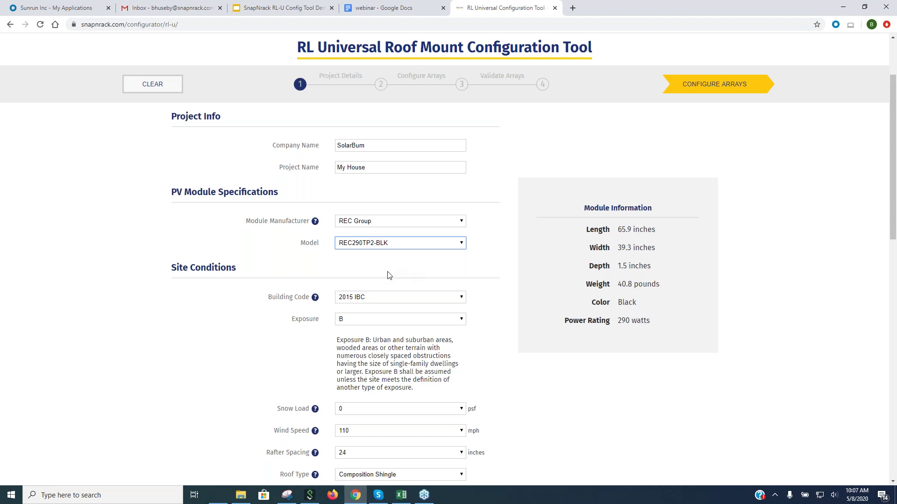
Review the building code options and read the exposure C description, returning the exposure to B.
{"action": "left_click", "coordinate": [410, 302]}
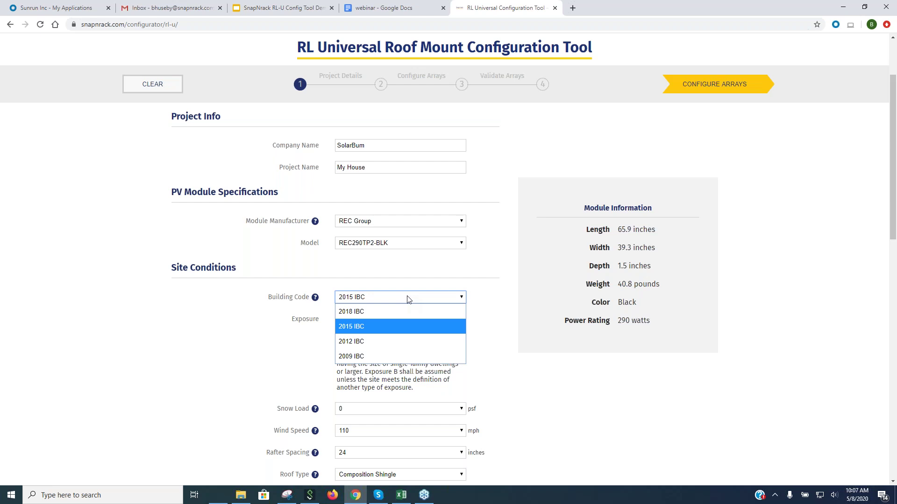
{"action": "left_click", "coordinate": [373, 302]}
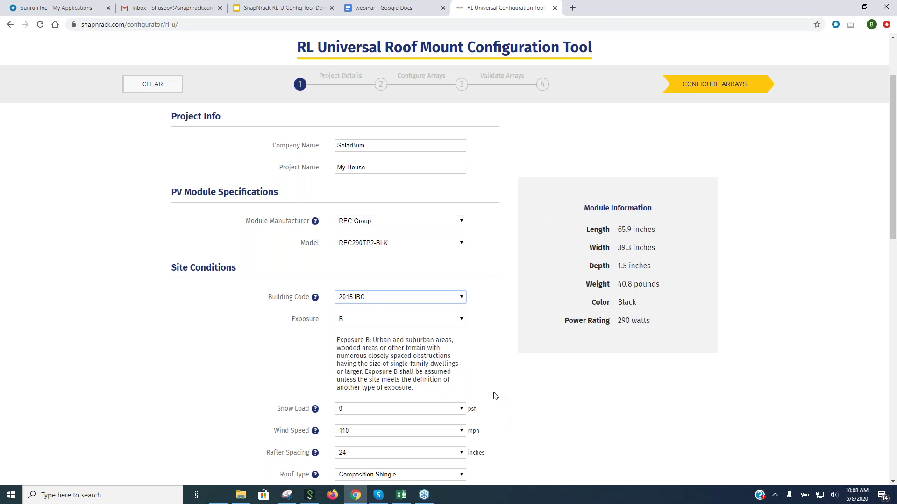
{"action": "scroll", "coordinate": [522, 349], "scroll_direction": "down", "scroll_amount": 3}
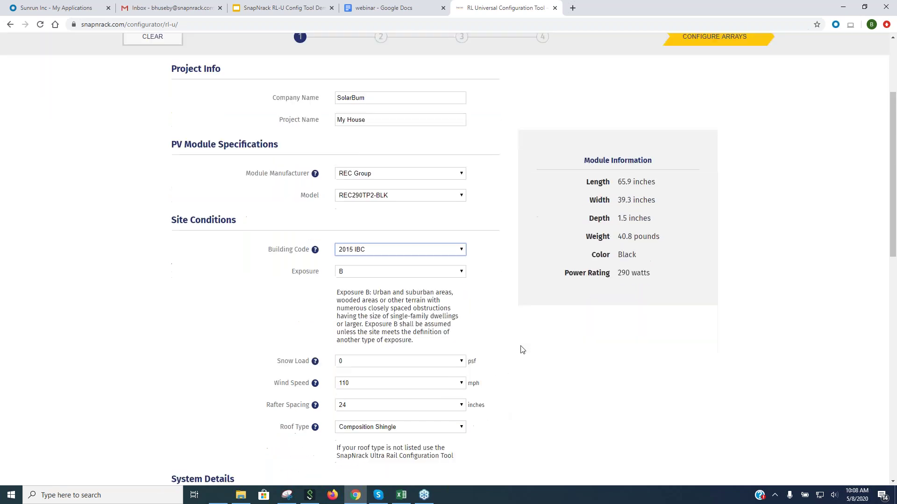
{"action": "scroll", "coordinate": [521, 344], "scroll_direction": "up", "scroll_amount": 1}
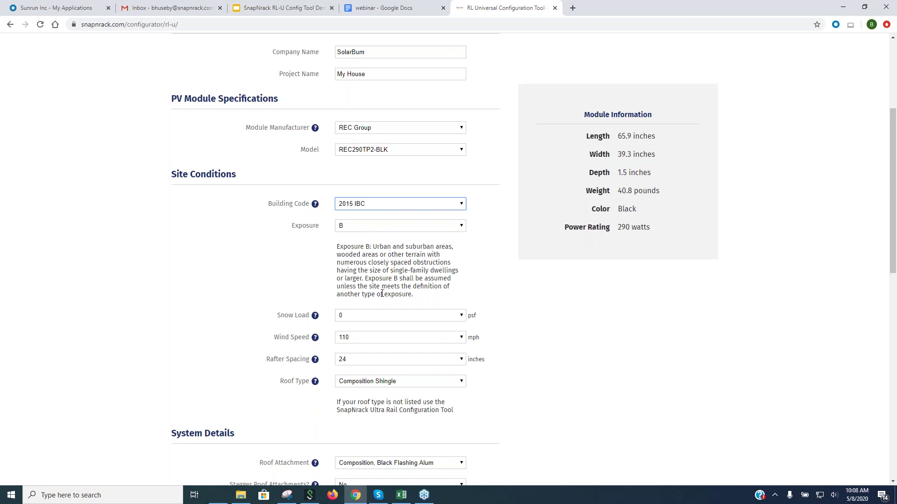
{"action": "left_click", "coordinate": [384, 226]}
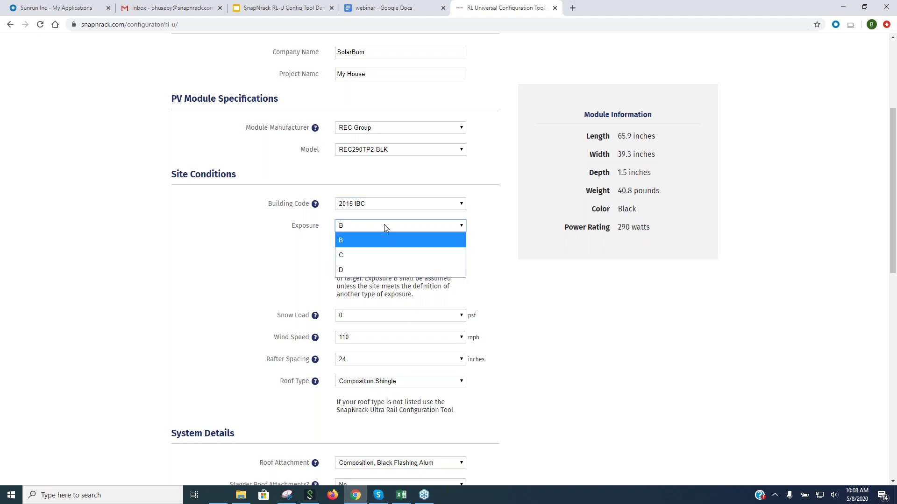
{"action": "left_click", "coordinate": [375, 253]}
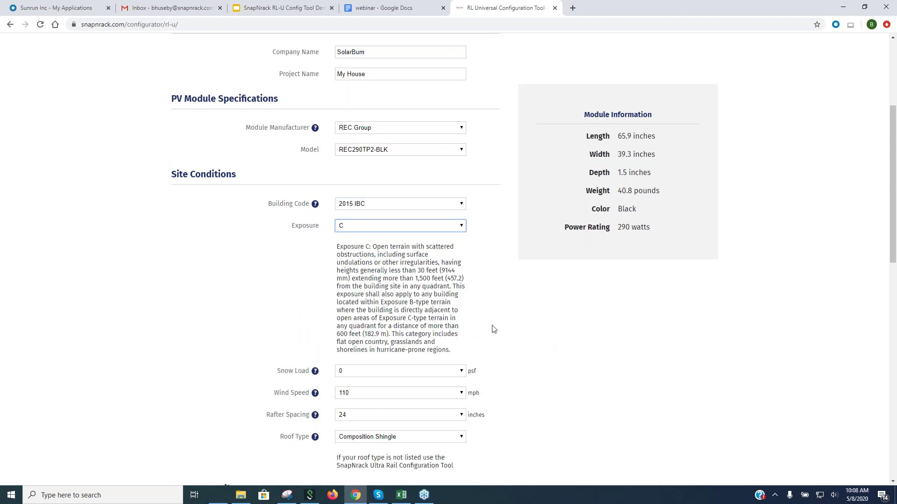
{"action": "left_click", "coordinate": [394, 228]}
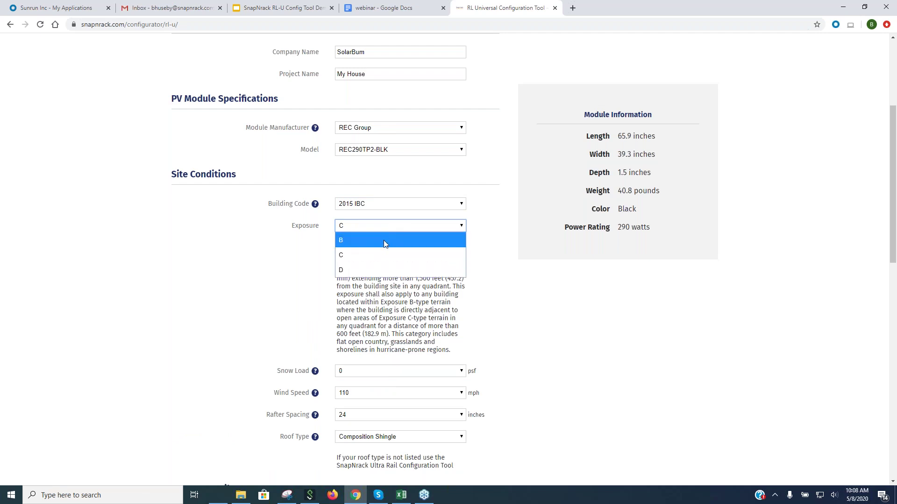
{"action": "left_click", "coordinate": [384, 242]}
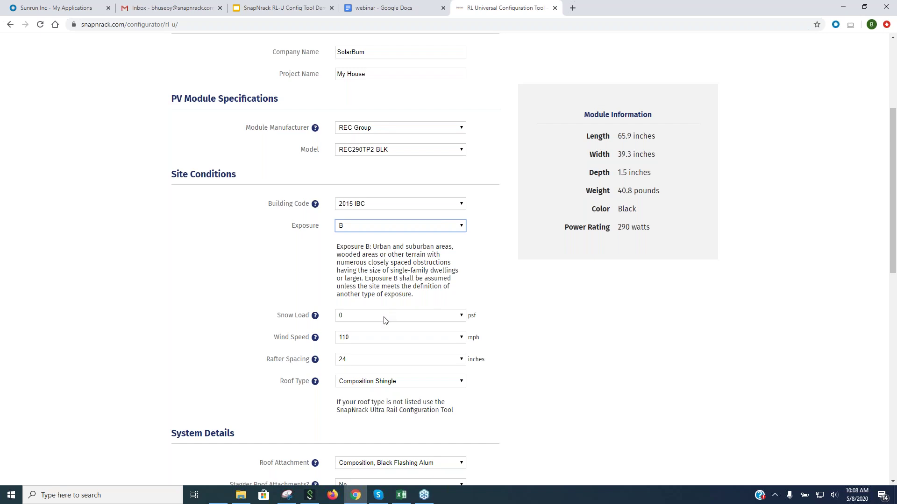
Try the 2018 IBC building code and compare the wind speeds offered with those for the current code.
{"action": "scroll", "coordinate": [396, 311], "scroll_direction": "down", "scroll_amount": 2}
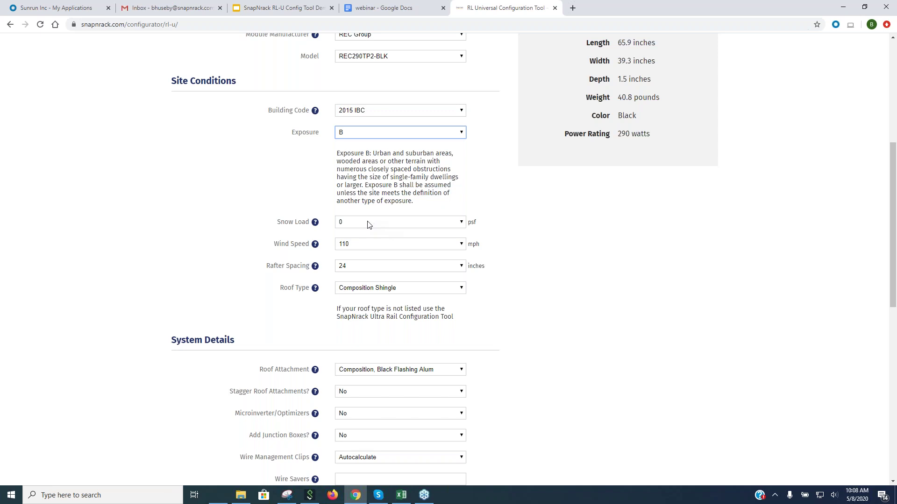
{"action": "left_click", "coordinate": [377, 248]}
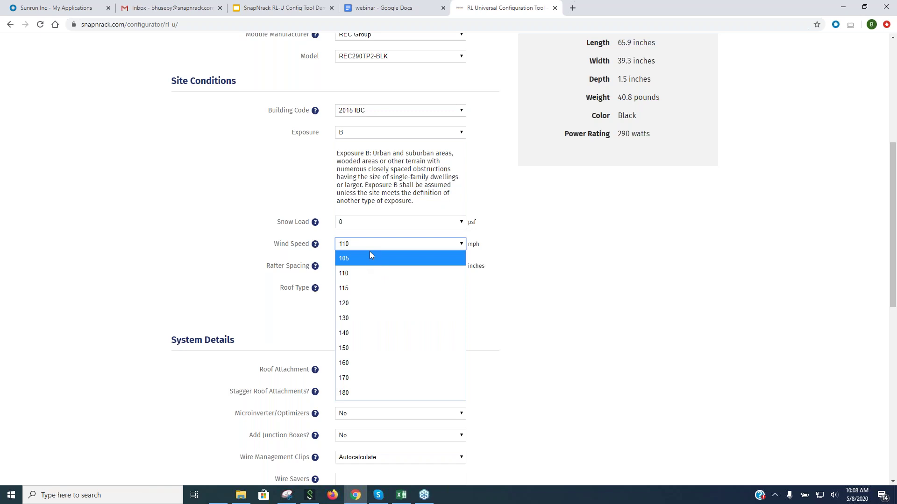
{"action": "left_click", "coordinate": [374, 244]}
{"action": "left_click", "coordinate": [384, 111]}
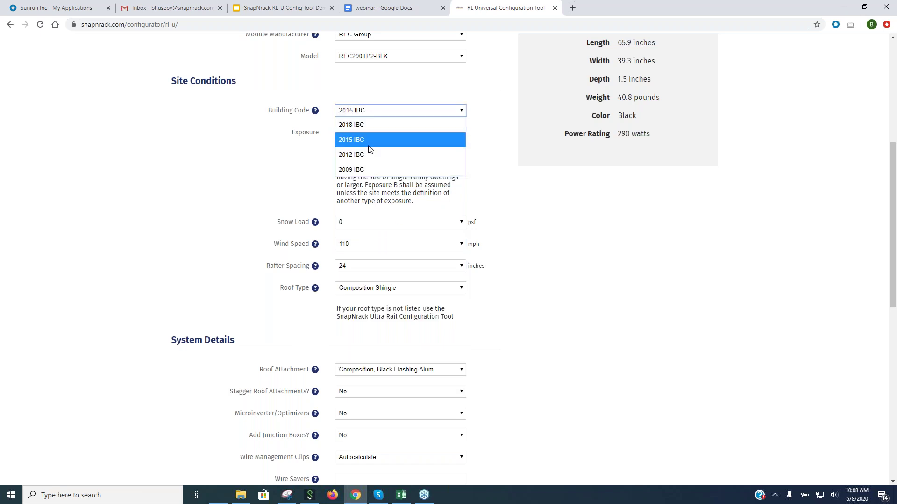
{"action": "left_click", "coordinate": [371, 125]}
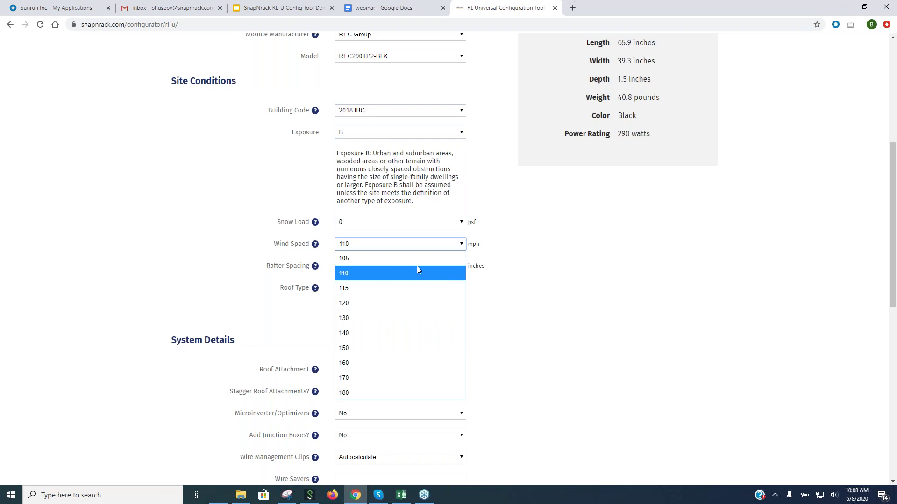
{"action": "left_click", "coordinate": [369, 245]}
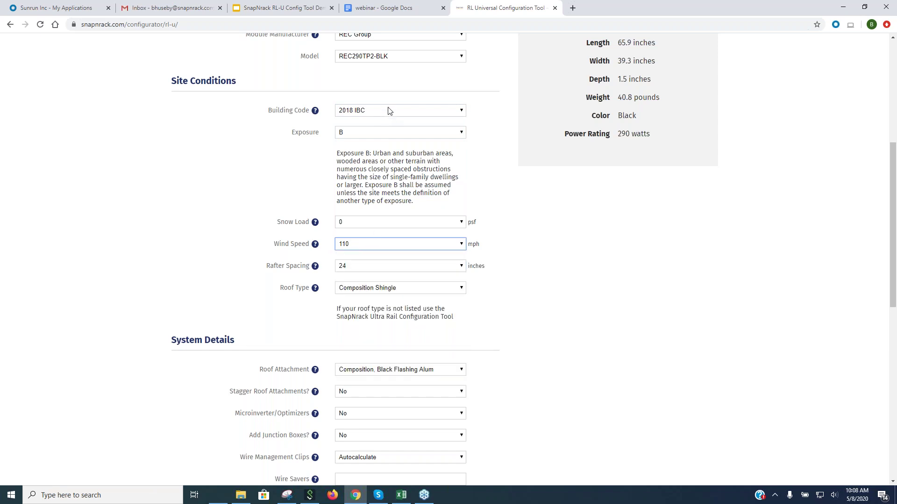
Set the building code to 2015 IBC and the wind speed to 110 mph.
{"action": "left_click", "coordinate": [389, 113]}
{"action": "left_click", "coordinate": [370, 139]}
{"action": "left_click", "coordinate": [366, 247]}
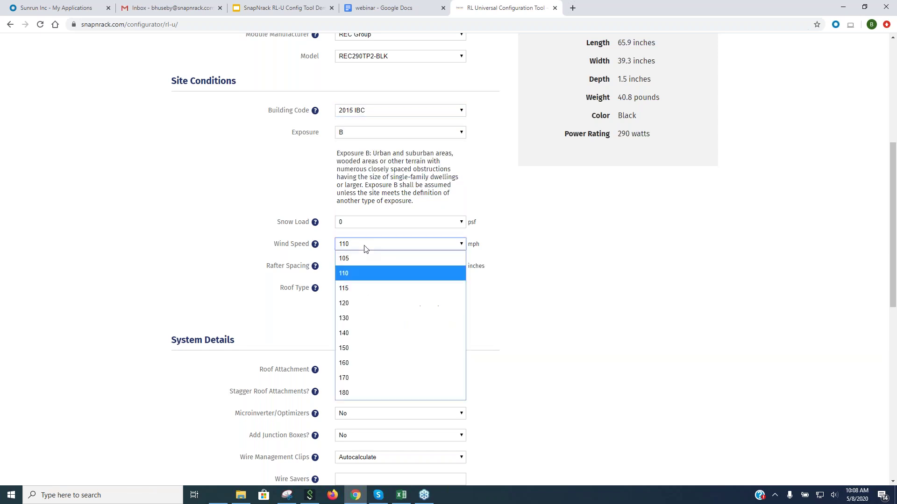
{"action": "left_click", "coordinate": [360, 274]}
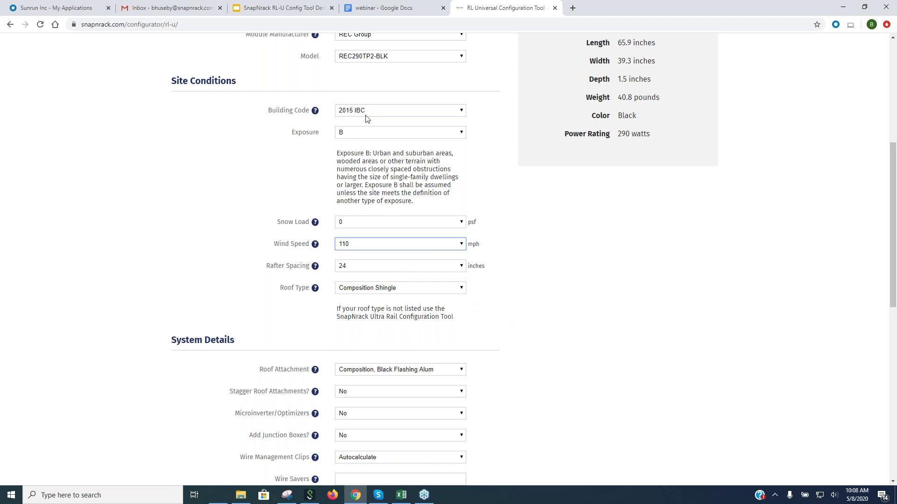
Check which roof types are available in the site conditions.
{"action": "scroll", "coordinate": [370, 198], "scroll_direction": "down", "scroll_amount": 1}
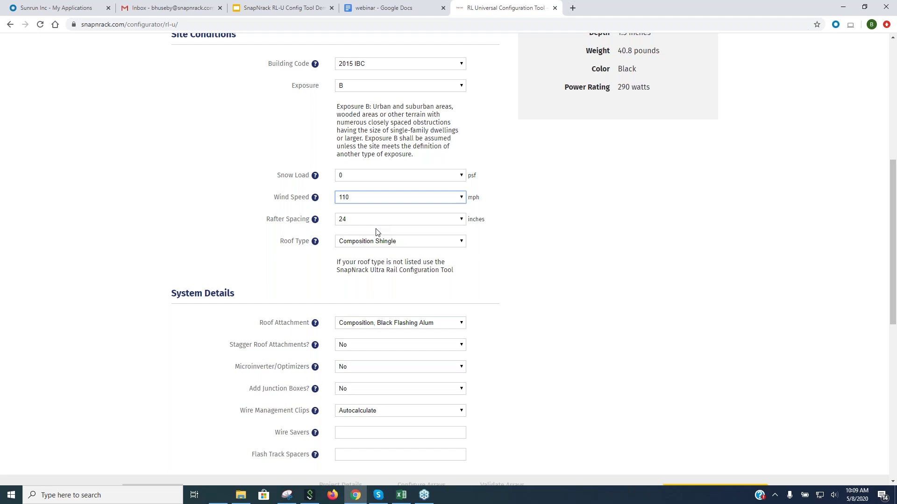
{"action": "left_click", "coordinate": [429, 246]}
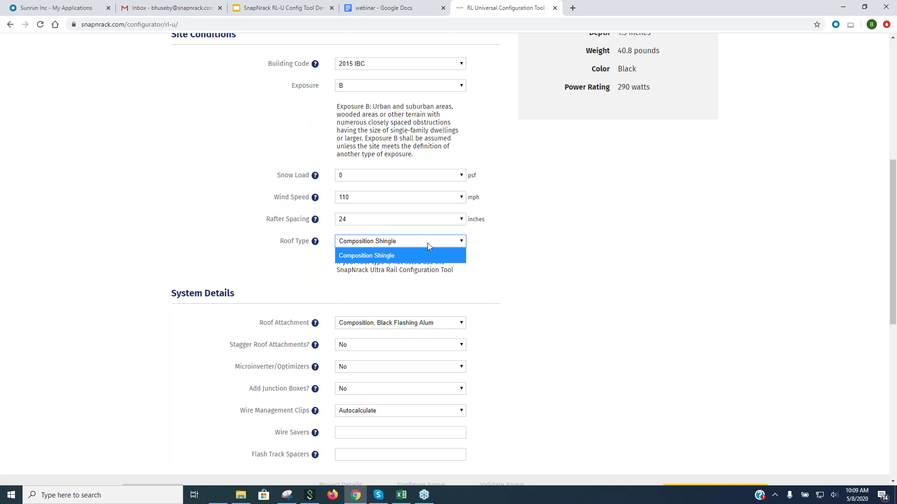
{"action": "left_click", "coordinate": [506, 253]}
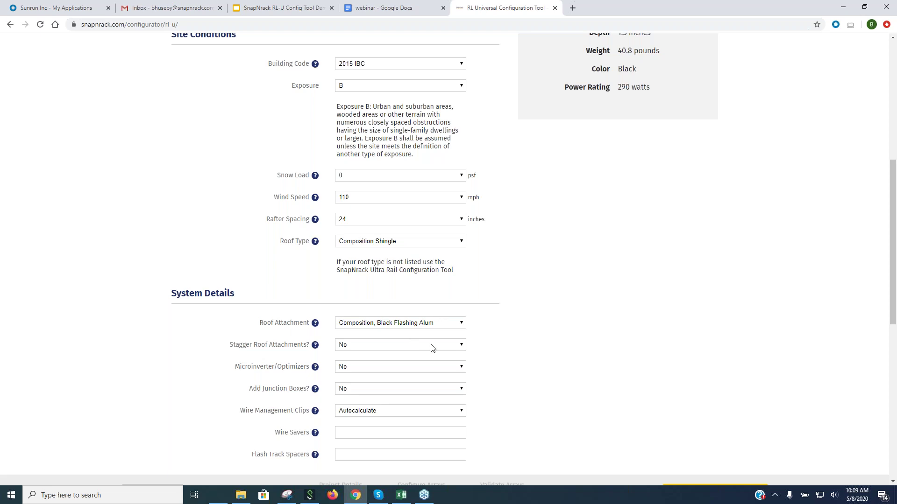
Choose Composition, Black Flashing Alum as the roof attachment and Enphase for the microinverter/optimizers.
{"action": "left_click", "coordinate": [443, 323]}
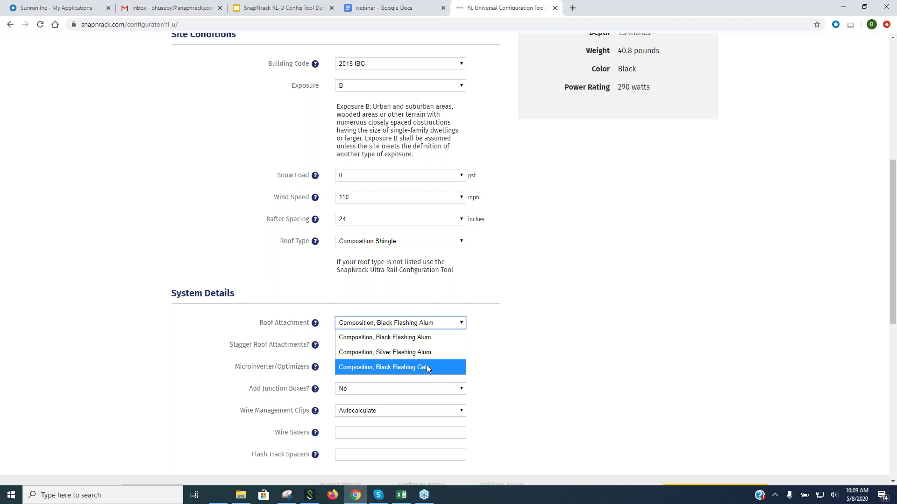
{"action": "left_click", "coordinate": [417, 337]}
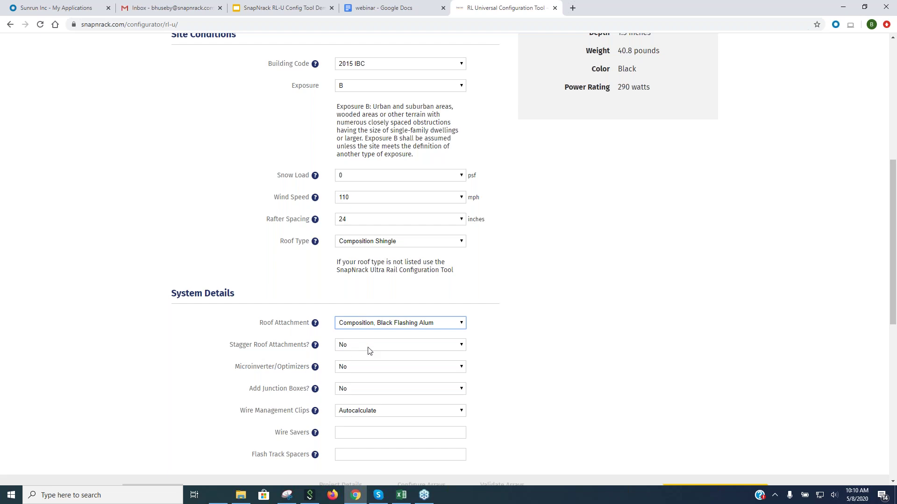
{"action": "left_click", "coordinate": [387, 369]}
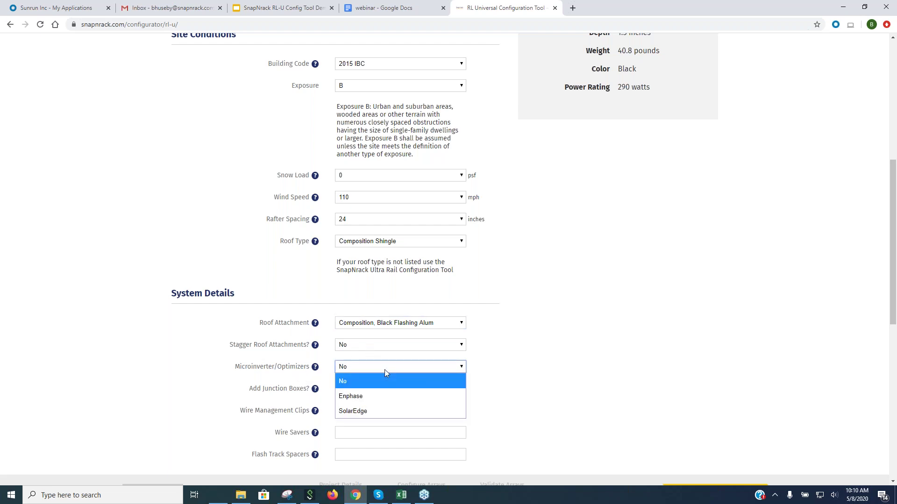
{"action": "left_click", "coordinate": [367, 403]}
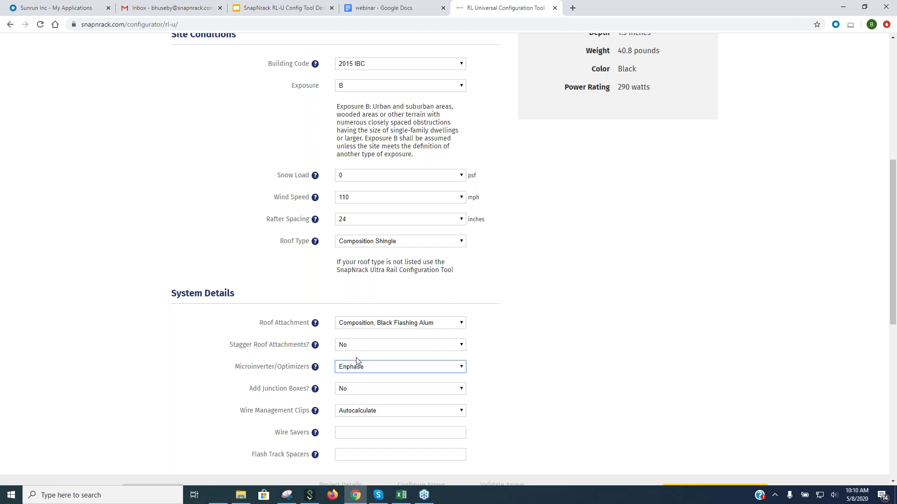
Add Junction Box S as the junction box type in the system details.
{"action": "left_click", "coordinate": [370, 390]}
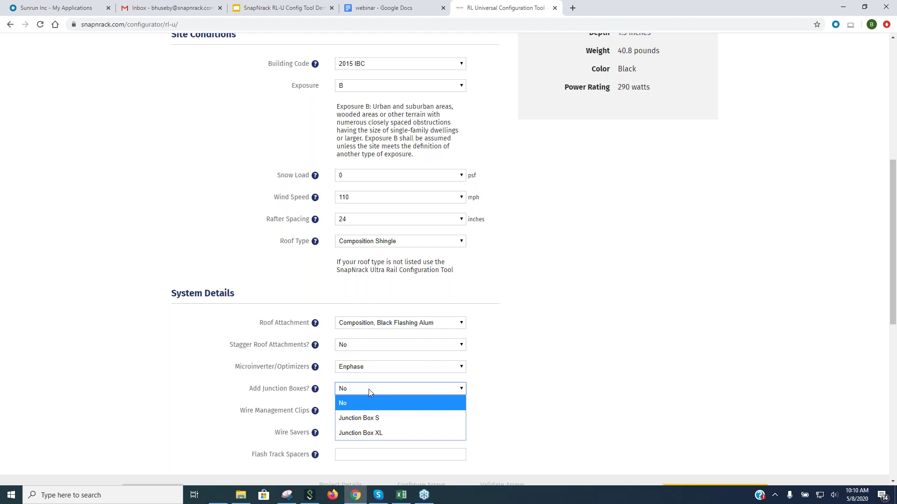
{"action": "left_click", "coordinate": [364, 419]}
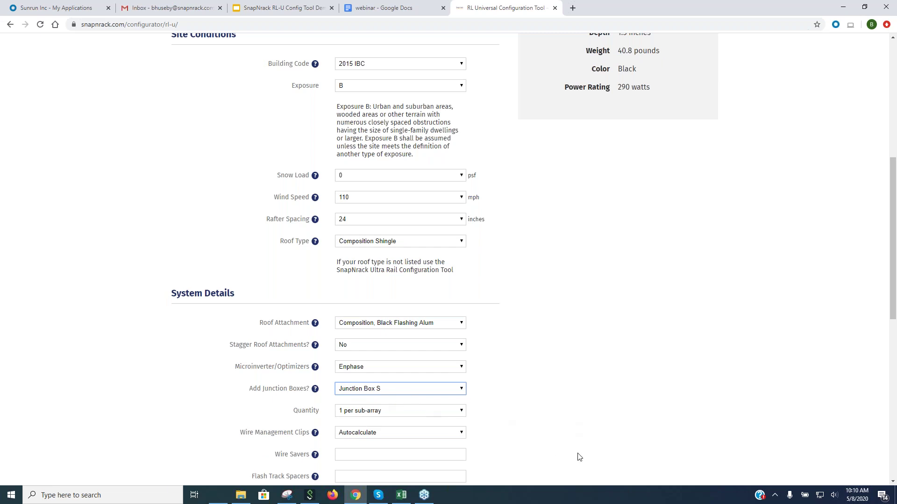
{"action": "scroll", "coordinate": [523, 431], "scroll_direction": "down", "scroll_amount": 2}
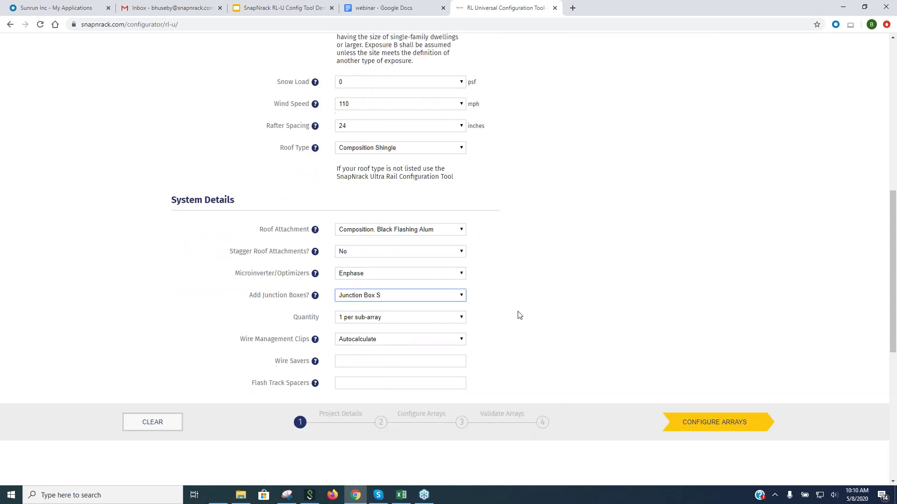
Try a custom junction box quantity and set it back to 1 per sub-array.
{"action": "left_click", "coordinate": [387, 317]}
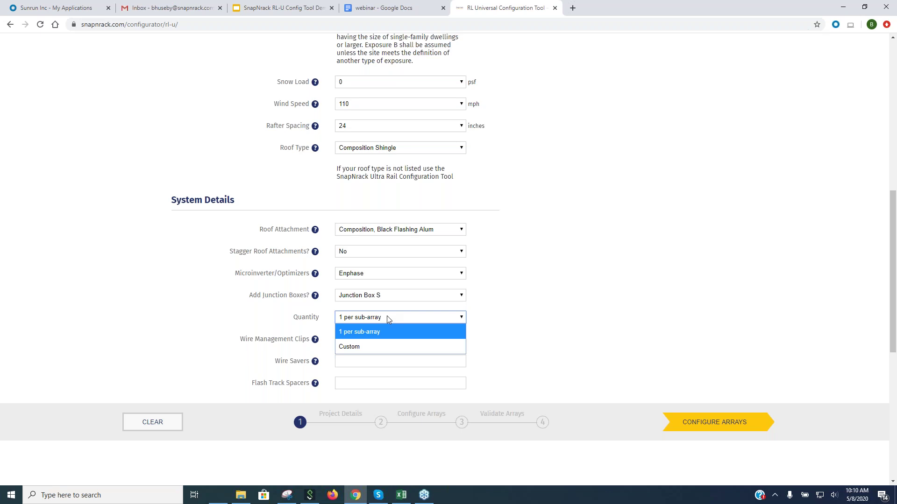
{"action": "left_click", "coordinate": [379, 344]}
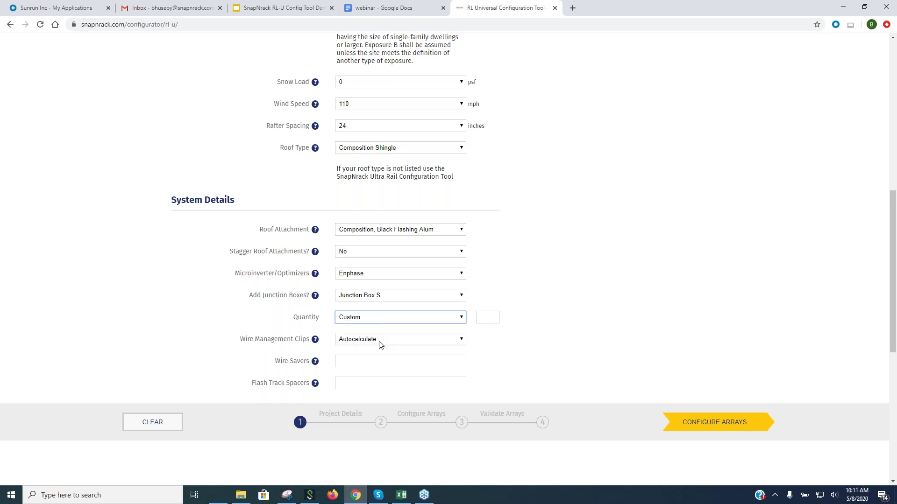
{"action": "left_click", "coordinate": [488, 319]}
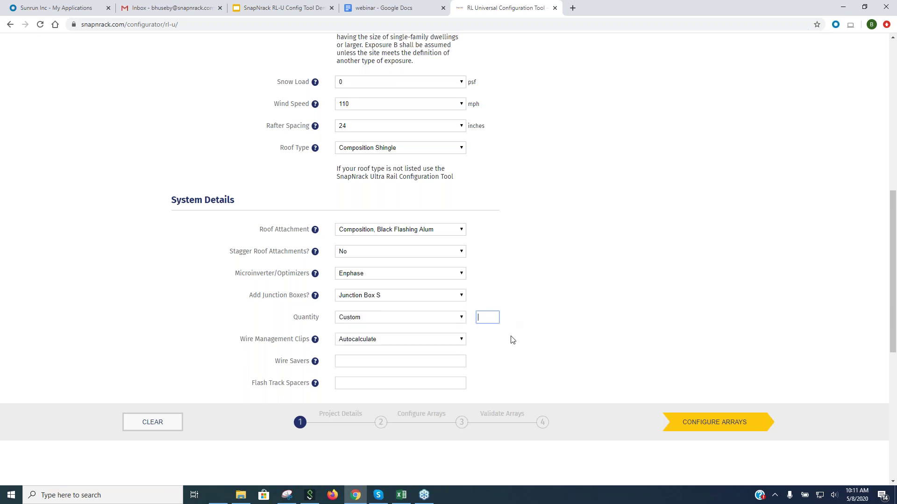
{"action": "left_click", "coordinate": [462, 318]}
{"action": "left_click", "coordinate": [394, 333]}
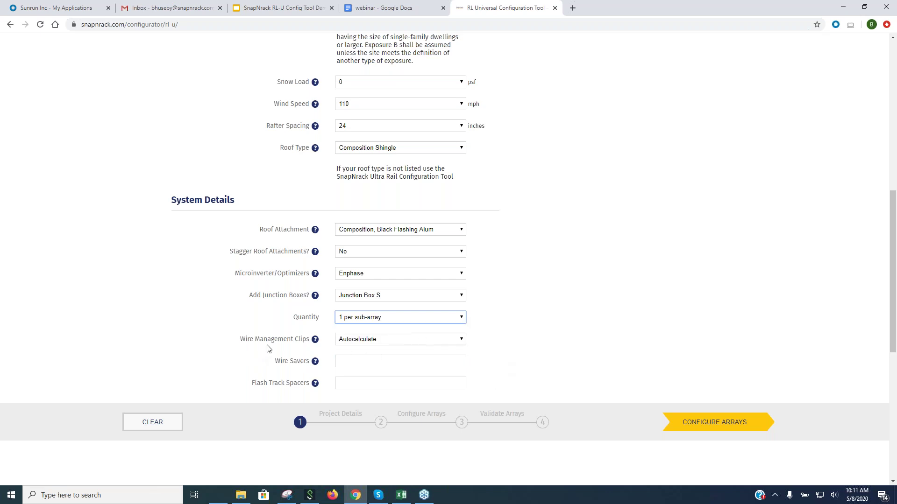
Review the wire management clip options, keeping Autocalculate, and read the help information on Wire Savers.
{"action": "left_click", "coordinate": [461, 340]}
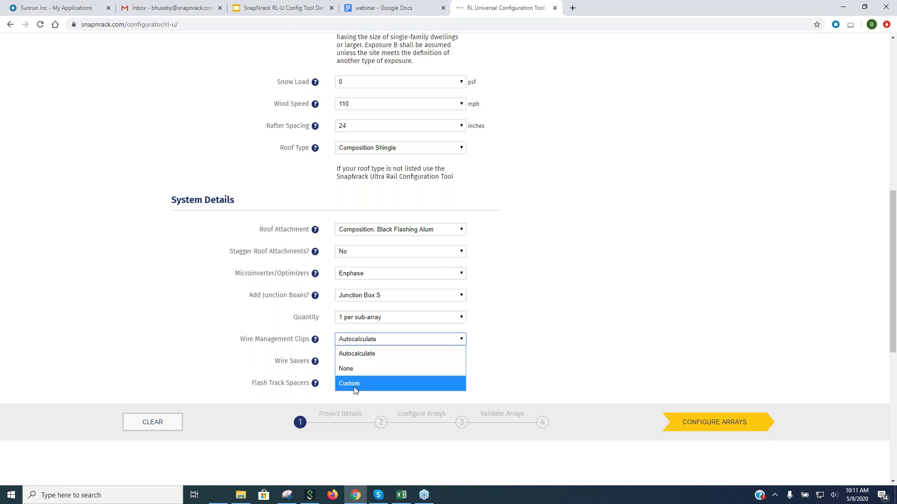
{"action": "left_click", "coordinate": [392, 347]}
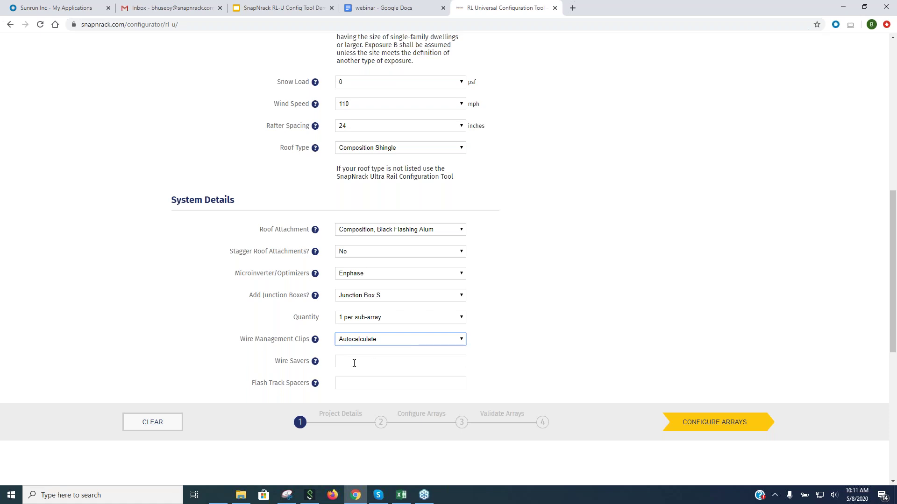
{"action": "left_click", "coordinate": [314, 361]}
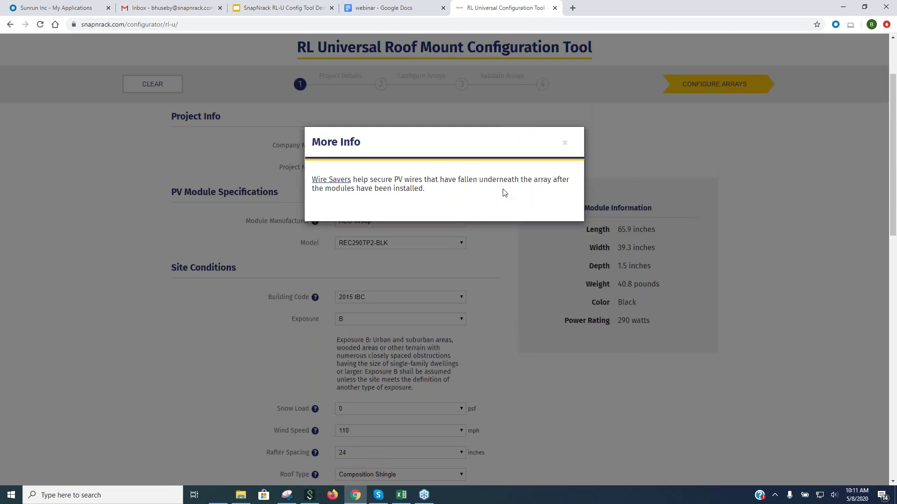
{"action": "left_click", "coordinate": [564, 143]}
{"action": "scroll", "coordinate": [504, 330], "scroll_direction": "down", "scroll_amount": 8}
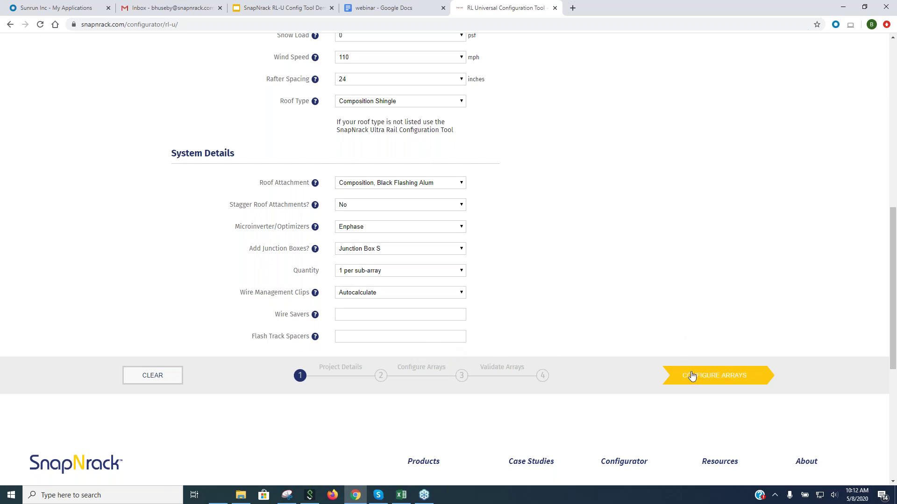
Review the project details, proceed to configuring the arrays and accept the terms of service.
{"action": "scroll", "coordinate": [577, 304], "scroll_direction": "up", "scroll_amount": 5}
{"action": "scroll", "coordinate": [573, 306], "scroll_direction": "up", "scroll_amount": 2}
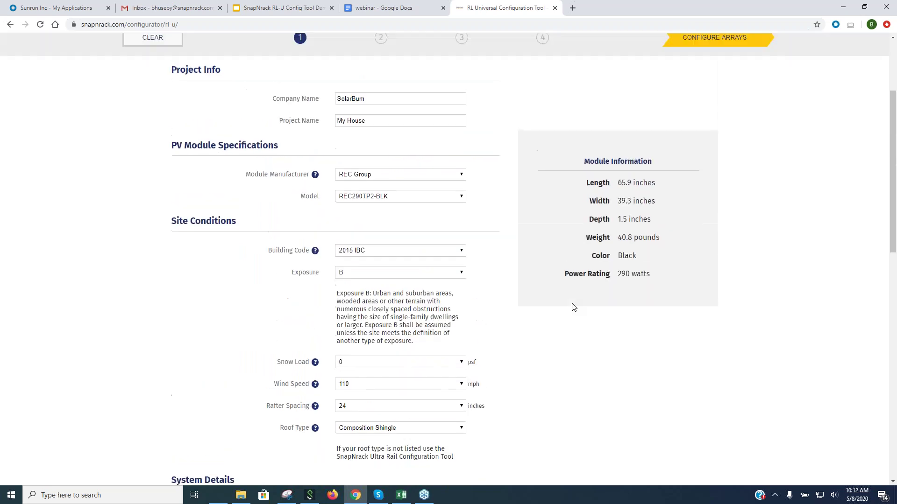
{"action": "scroll", "coordinate": [615, 304], "scroll_direction": "down", "scroll_amount": 4}
{"action": "scroll", "coordinate": [614, 304], "scroll_direction": "down", "scroll_amount": 4}
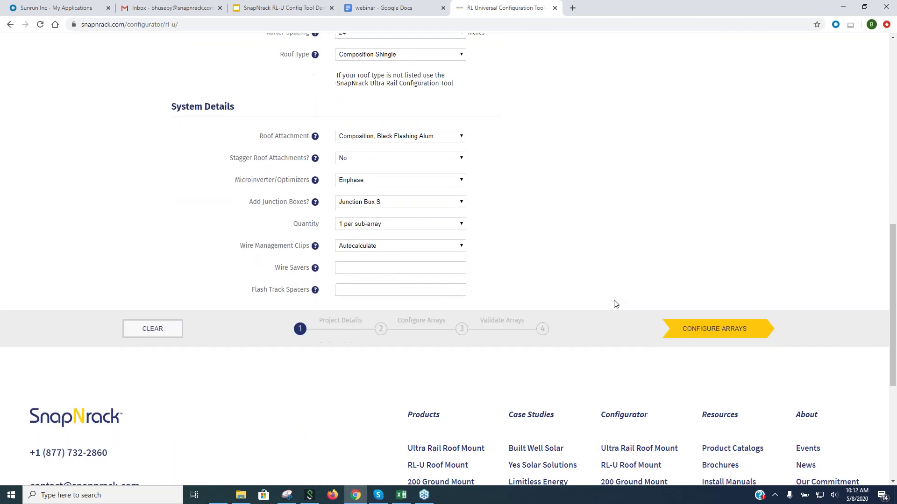
{"action": "left_click", "coordinate": [704, 330]}
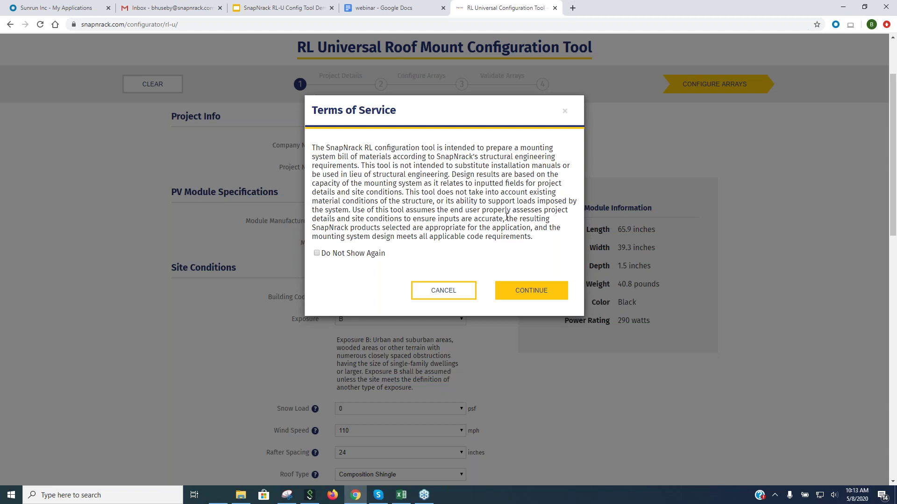
{"action": "left_click", "coordinate": [522, 292]}
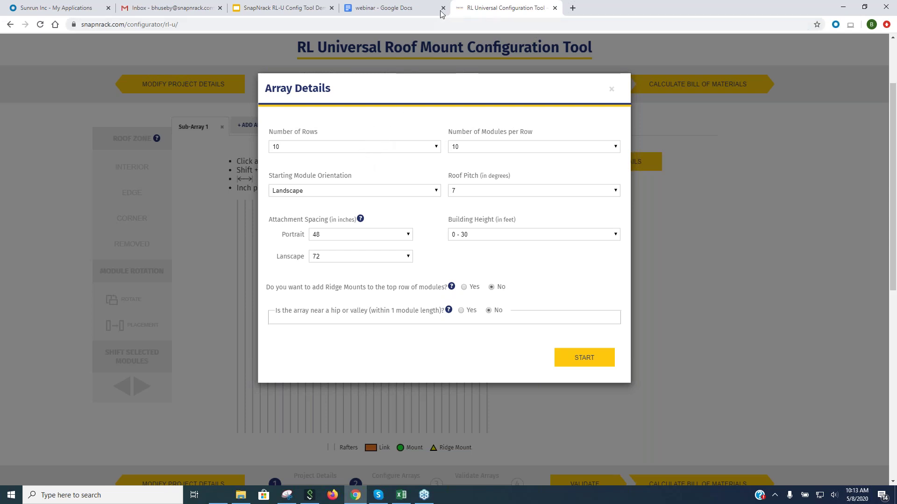
Check the reference layout in the webinar Google Docs document and set the array to 3 rows with 9 modules per row.
{"action": "left_click", "coordinate": [391, 11]}
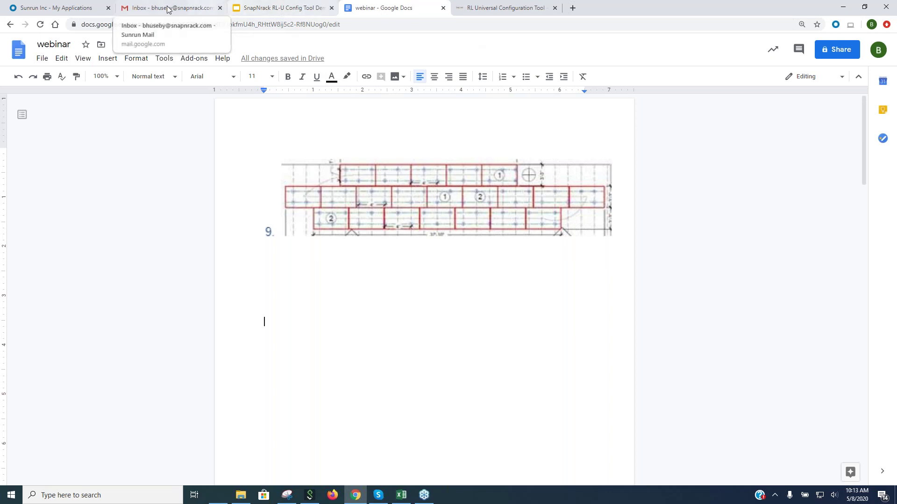
{"action": "left_click", "coordinate": [499, 10]}
{"action": "left_click", "coordinate": [330, 148]}
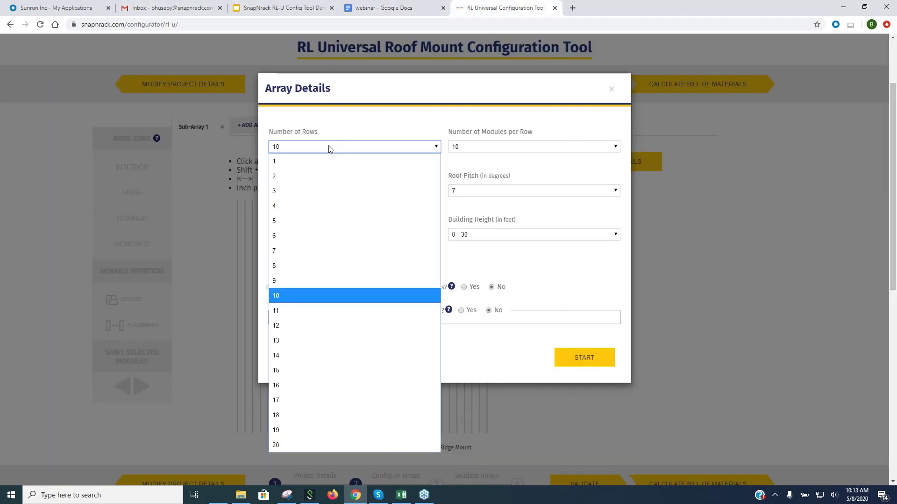
{"action": "left_click", "coordinate": [310, 191]}
{"action": "left_click", "coordinate": [496, 148]}
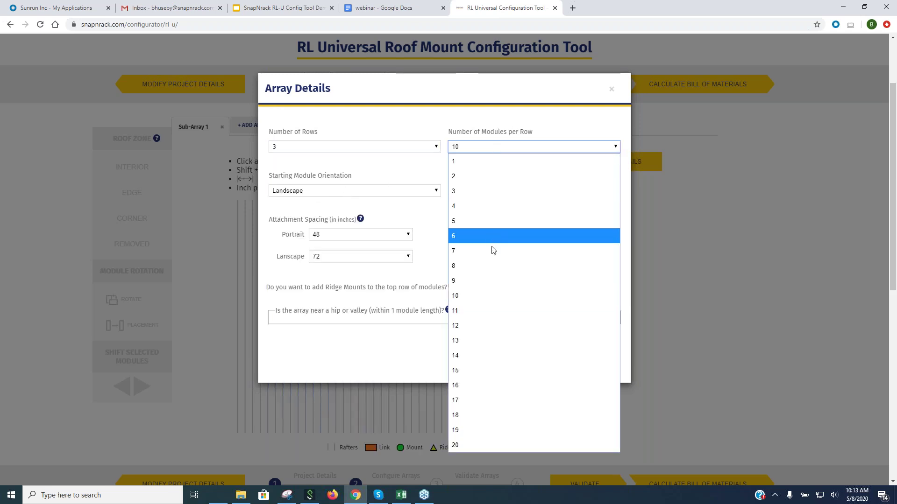
{"action": "left_click", "coordinate": [485, 280]}
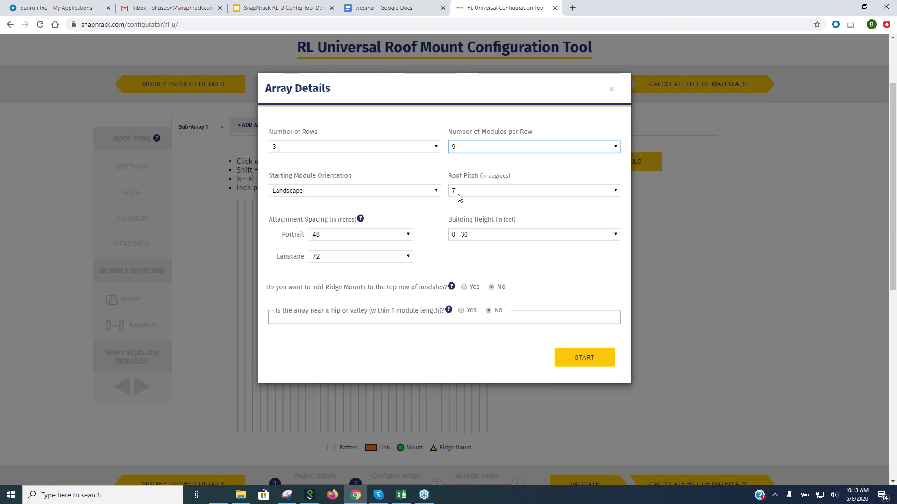
Set the array's roof pitch to 24 degrees.
{"action": "left_click", "coordinate": [514, 194]}
{"action": "scroll", "coordinate": [525, 304], "scroll_direction": "down", "scroll_amount": 3}
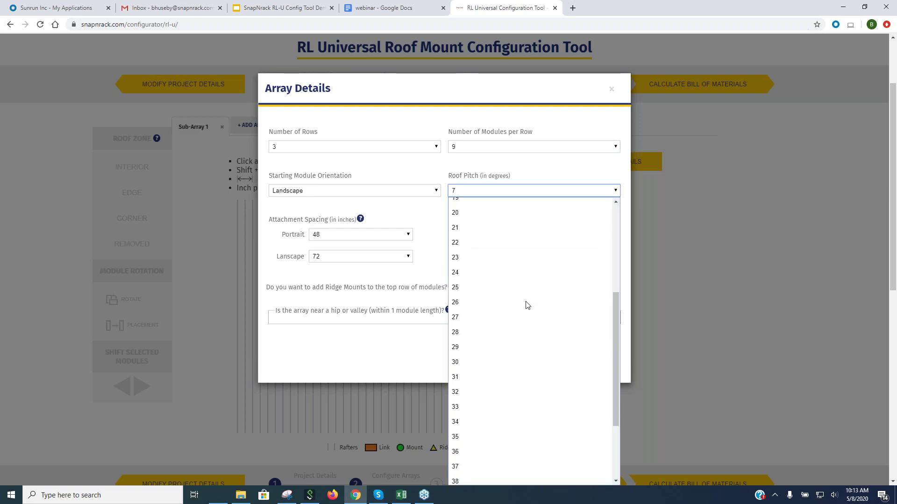
{"action": "scroll", "coordinate": [497, 253], "scroll_direction": "up", "scroll_amount": 2}
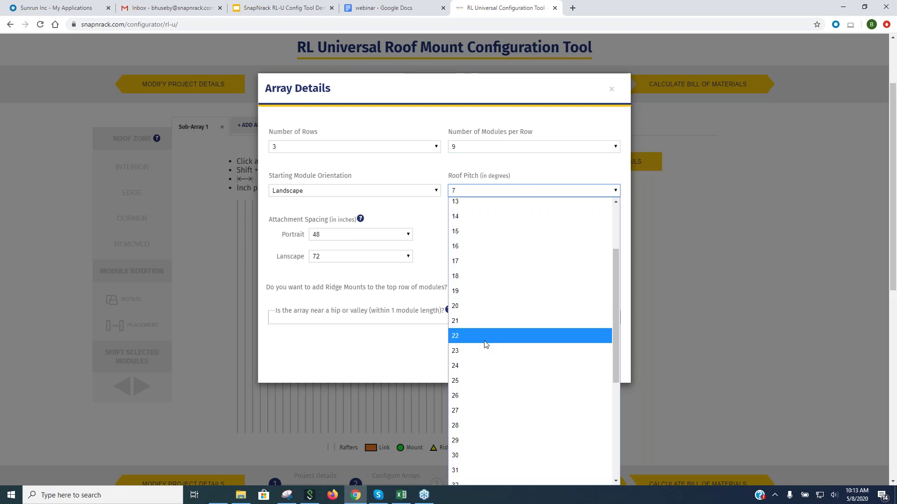
{"action": "left_click", "coordinate": [484, 365]}
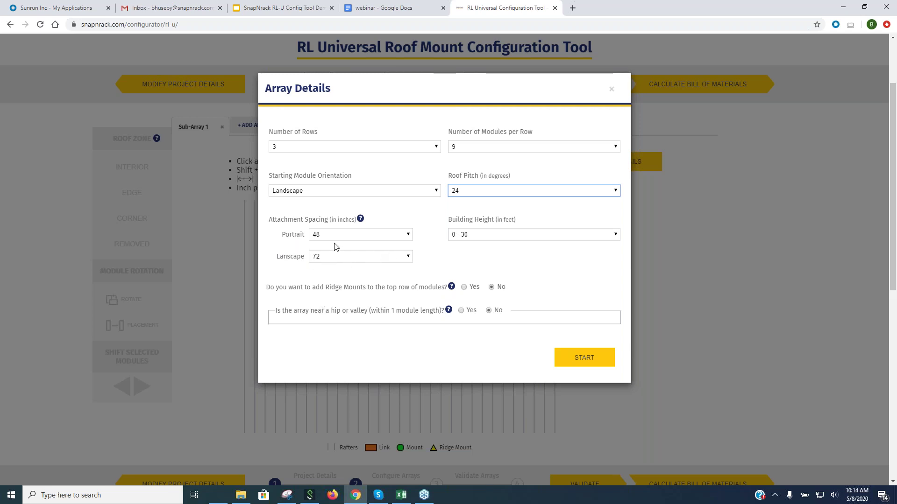
Try 24-inch portrait attachment spacing, restore 48, and check the landscape spacing options while keeping 72.
{"action": "left_click", "coordinate": [408, 235]}
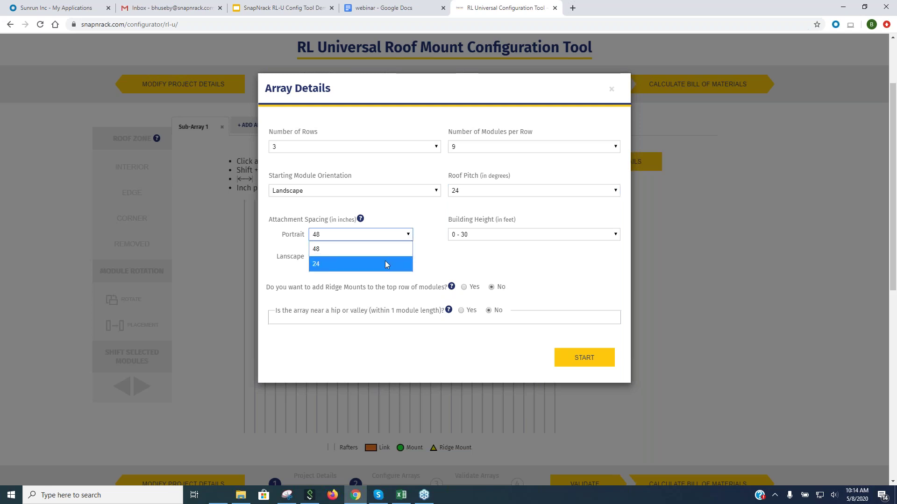
{"action": "left_click", "coordinate": [386, 264]}
{"action": "left_click", "coordinate": [407, 235]}
{"action": "left_click", "coordinate": [395, 250]}
{"action": "left_click", "coordinate": [390, 258]}
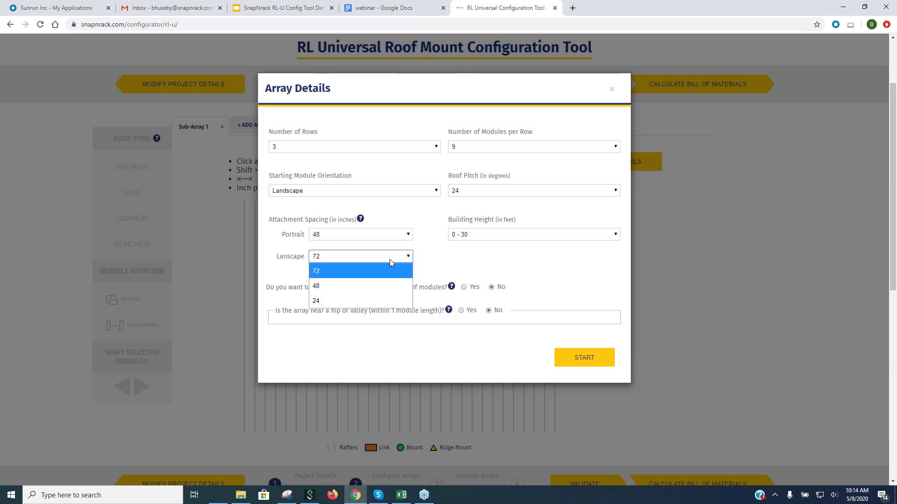
{"action": "left_click", "coordinate": [339, 271]}
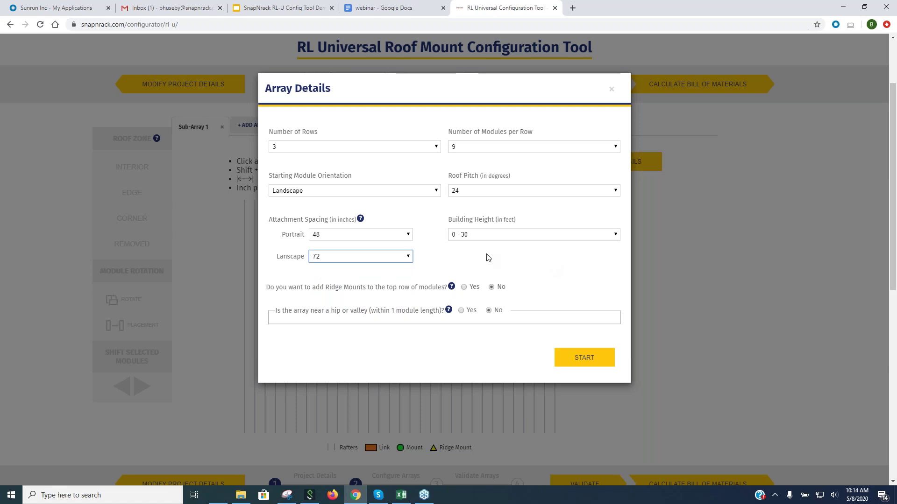
Mark the array as near a hip or valley, set the adjacent roof pitch to Same, and generate the array.
{"action": "left_click", "coordinate": [541, 278]}
{"action": "left_click", "coordinate": [462, 311]}
{"action": "left_click", "coordinate": [472, 340]}
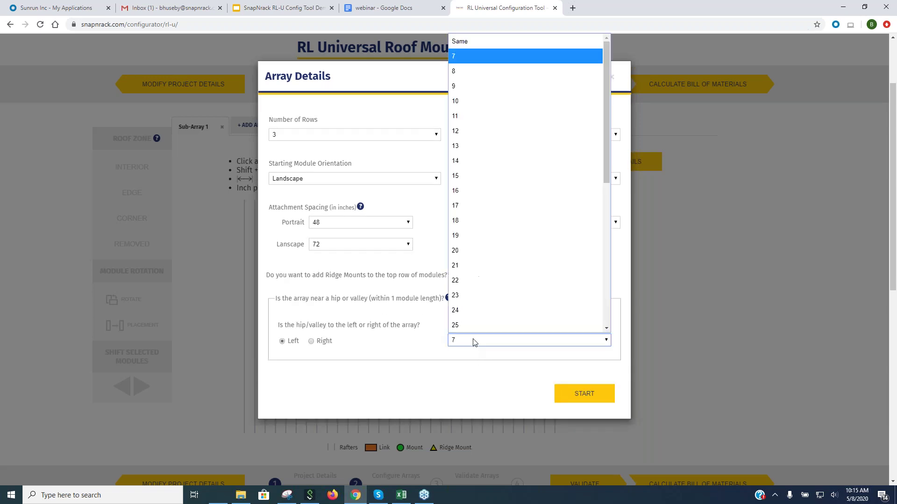
{"action": "left_click", "coordinate": [472, 311]}
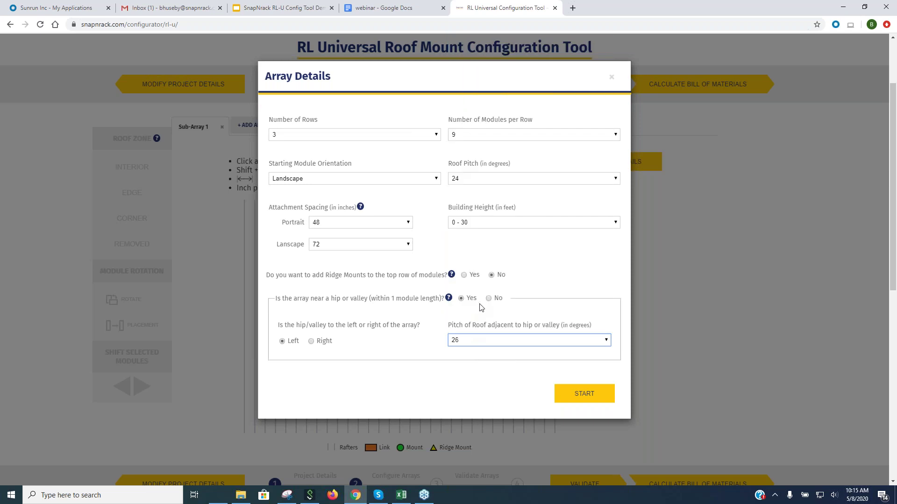
{"action": "left_click", "coordinate": [472, 341]}
{"action": "left_click", "coordinate": [481, 343]}
{"action": "left_click", "coordinate": [585, 396]}
{"action": "left_click", "coordinate": [271, 235]}
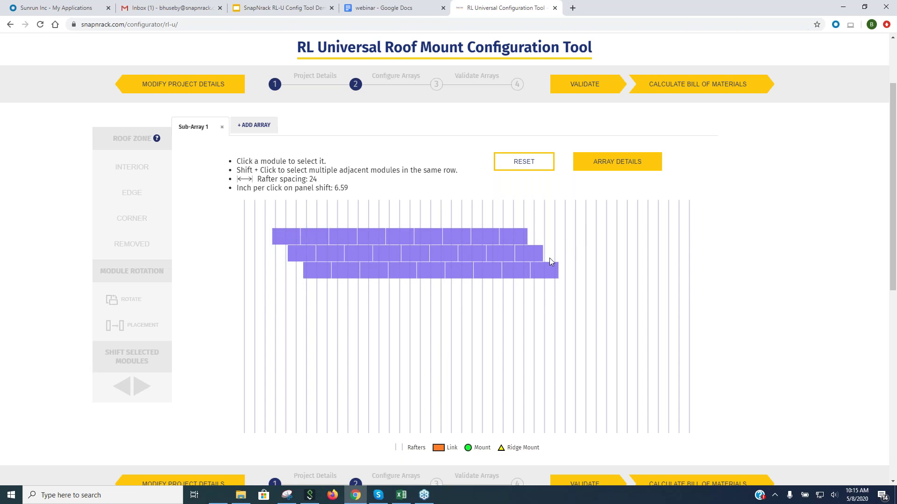
Set the near hip or valley option to No in the array details and save the change.
{"action": "left_click", "coordinate": [605, 166]}
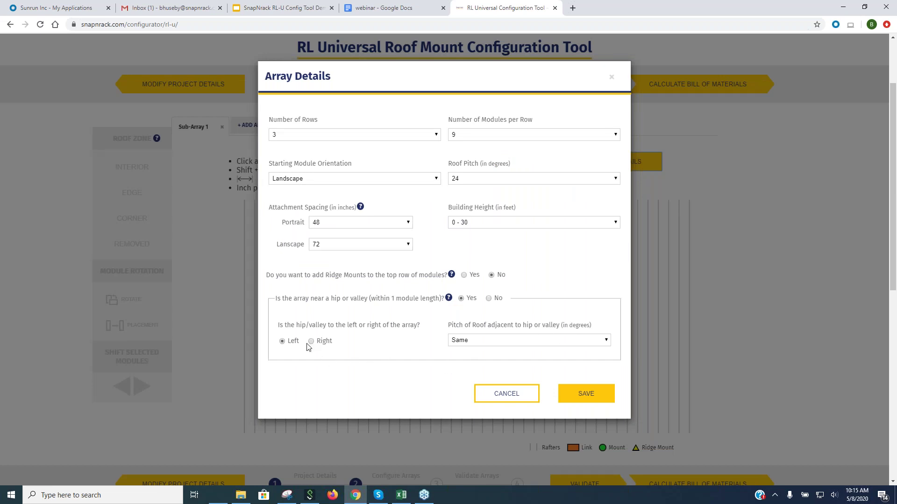
{"action": "left_click", "coordinate": [488, 299]}
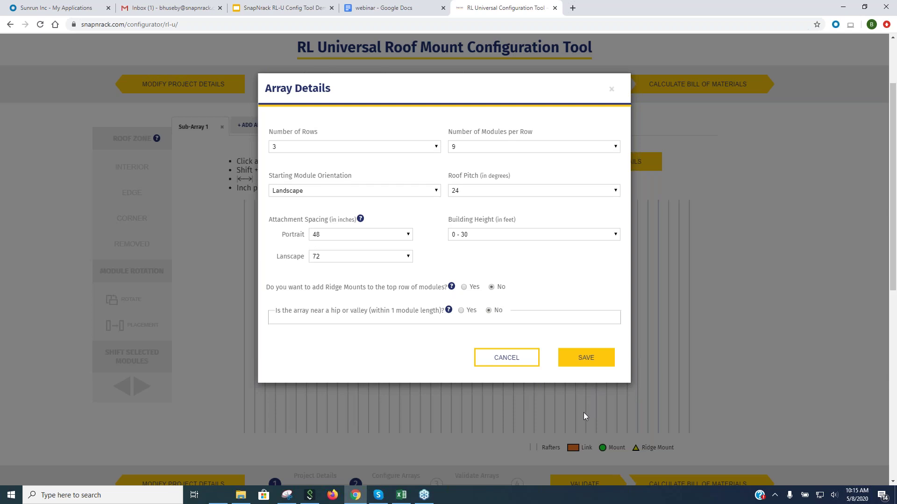
{"action": "left_click", "coordinate": [587, 360]}
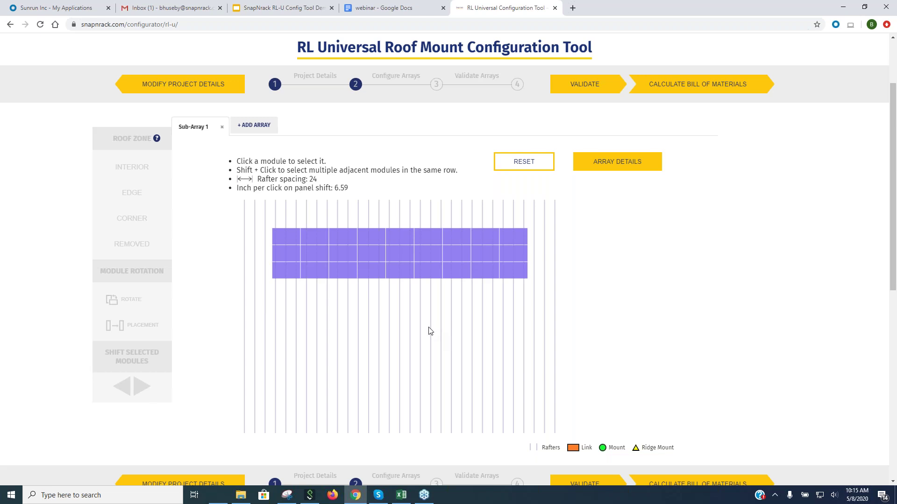
Check the reference drawing and remove the first two modules of the array's top row.
{"action": "left_click", "coordinate": [393, 10]}
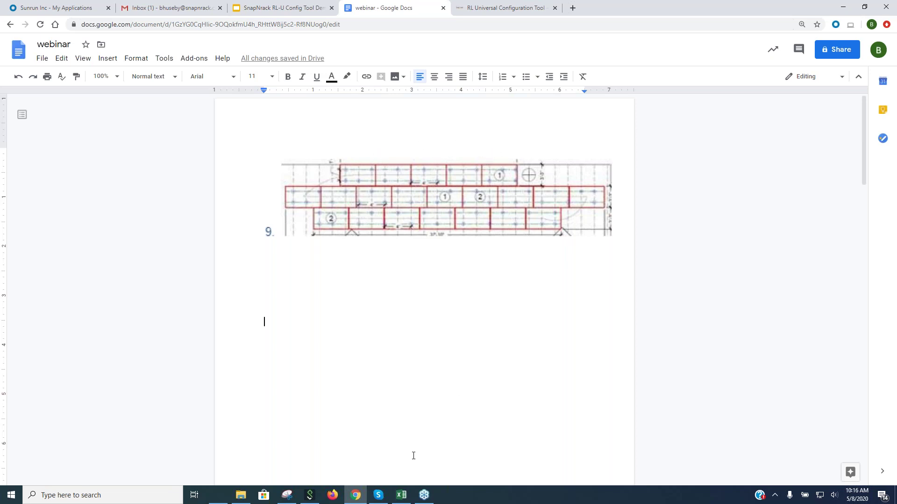
{"action": "left_click", "coordinate": [478, 9]}
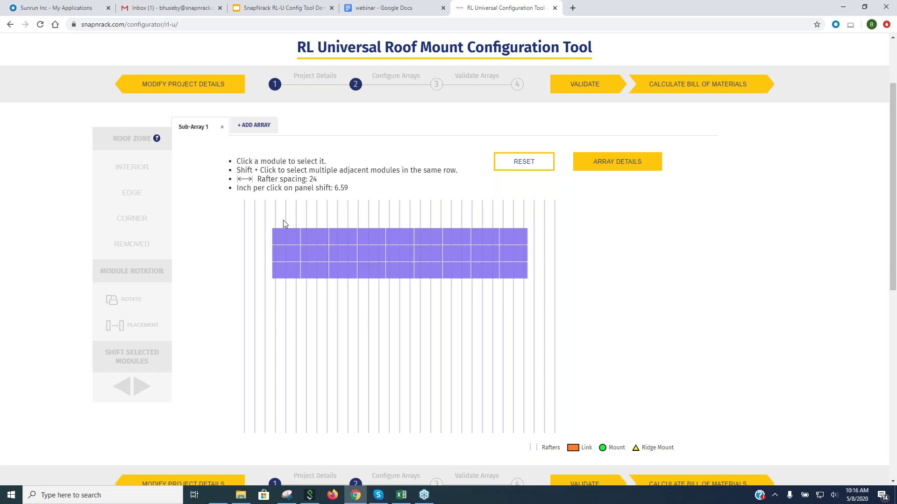
{"action": "left_click", "coordinate": [284, 239]}
{"action": "left_click", "coordinate": [285, 239]}
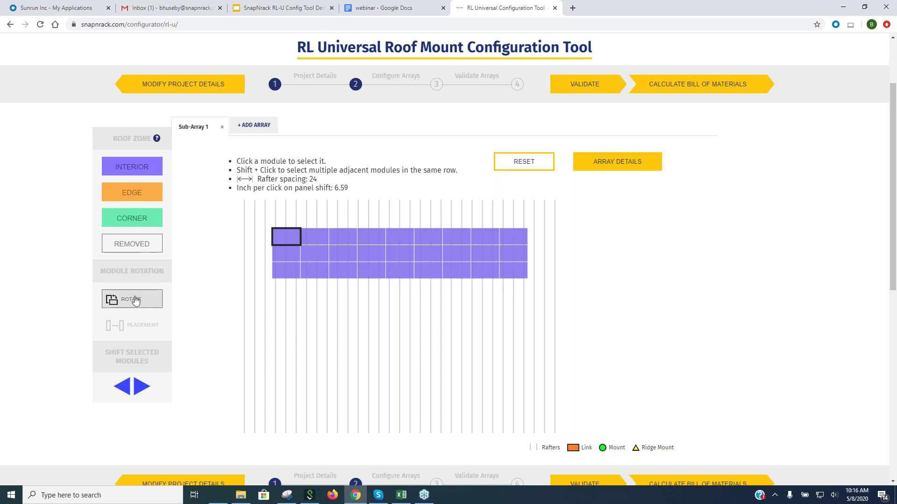
{"action": "left_click", "coordinate": [133, 247]}
{"action": "left_click", "coordinate": [312, 238]}
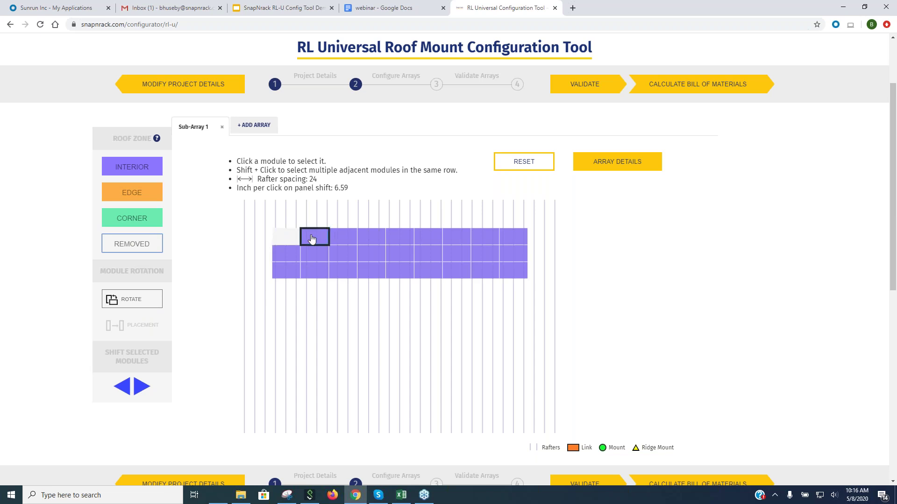
{"action": "left_click", "coordinate": [149, 247]}
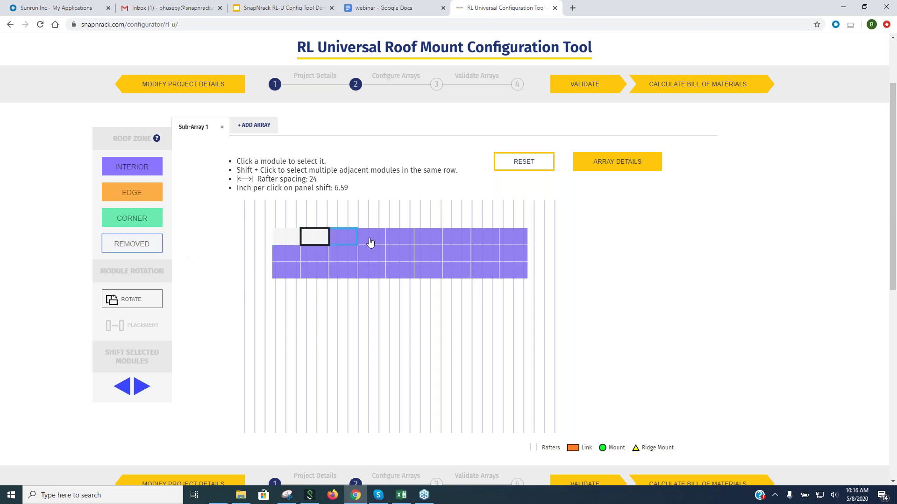
Try the Edge and Corner roof zones on the last two modules of the top row, and set both to Removed.
{"action": "left_click", "coordinate": [493, 241]}
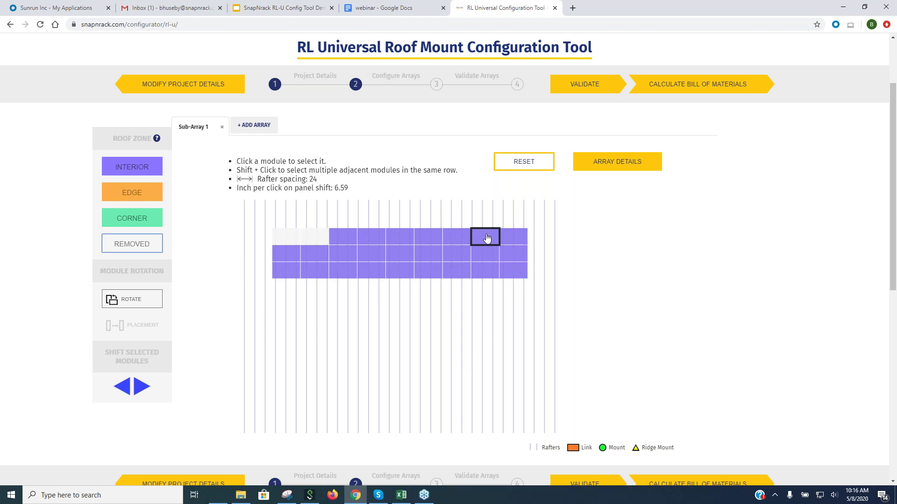
{"action": "left_click", "coordinate": [514, 238], "text": "shift"}
{"action": "left_click", "coordinate": [139, 195]}
{"action": "left_click", "coordinate": [135, 223]}
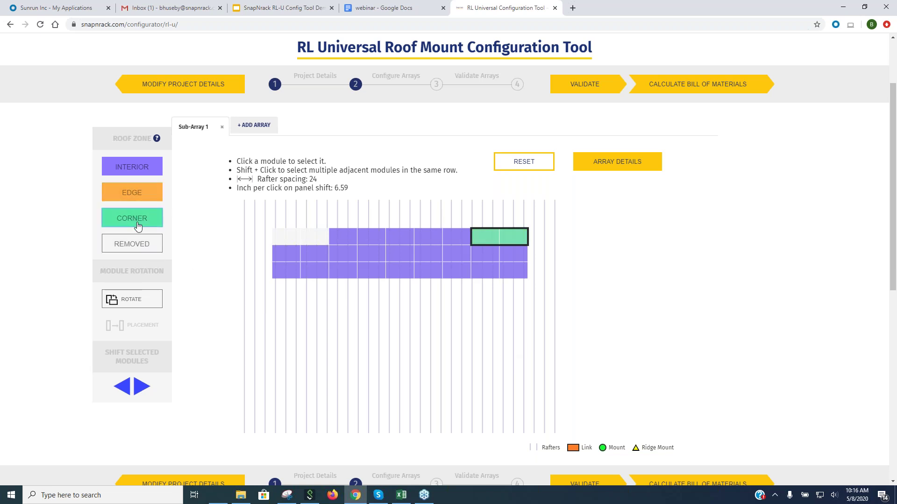
{"action": "left_click", "coordinate": [124, 244]}
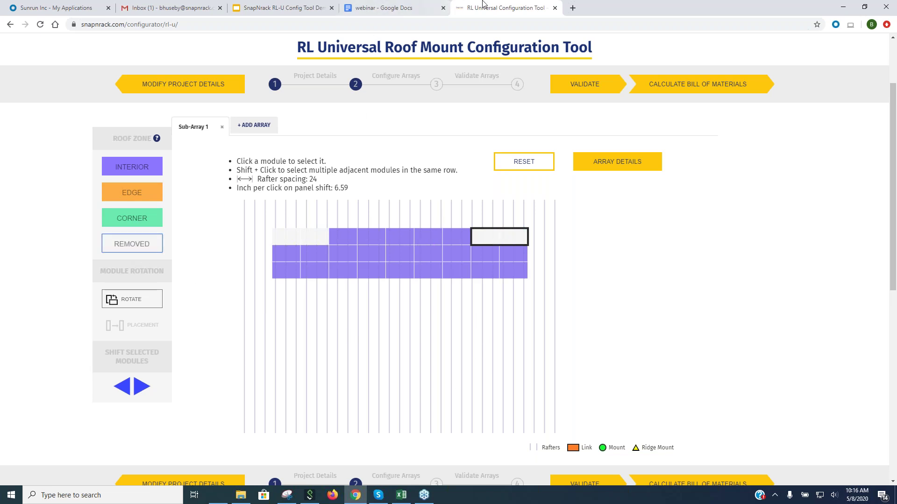
Recheck the reference drawing and shift the first remaining top-row module about half a module width to the left.
{"action": "left_click", "coordinate": [299, 8]}
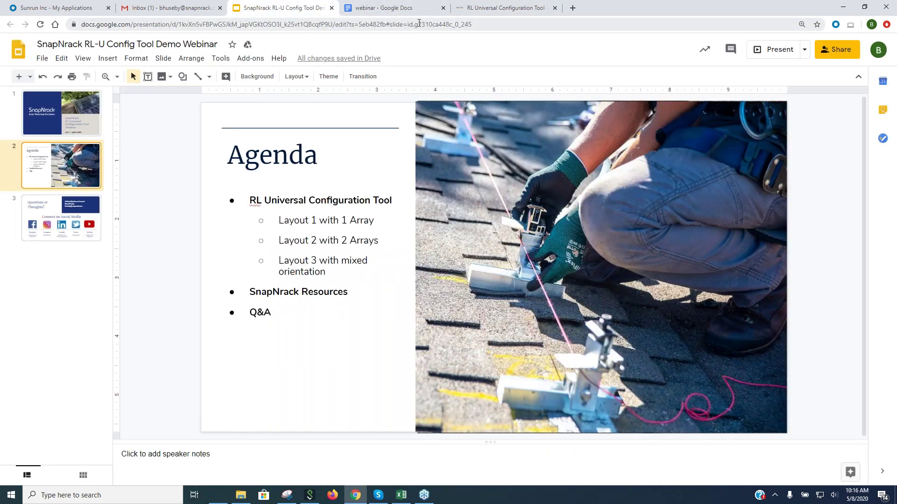
{"action": "left_click", "coordinate": [500, 8]}
{"action": "left_click", "coordinate": [383, 8]}
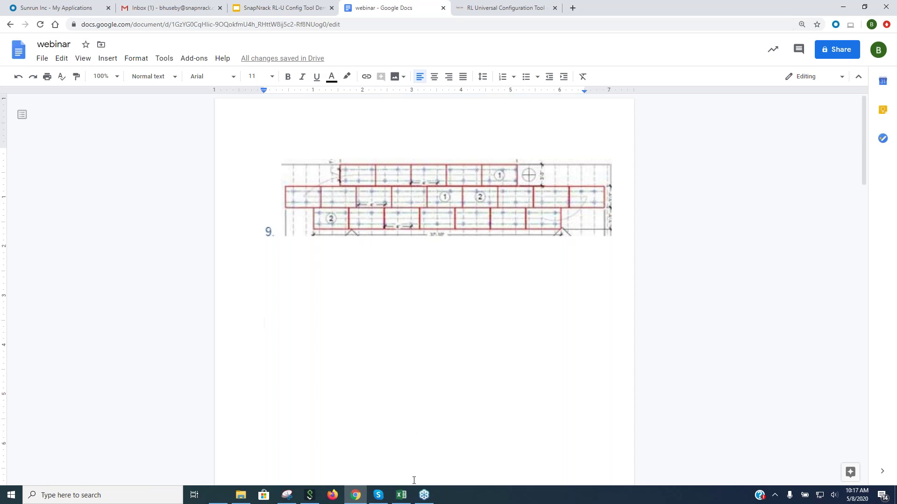
{"action": "left_click", "coordinate": [505, 8]}
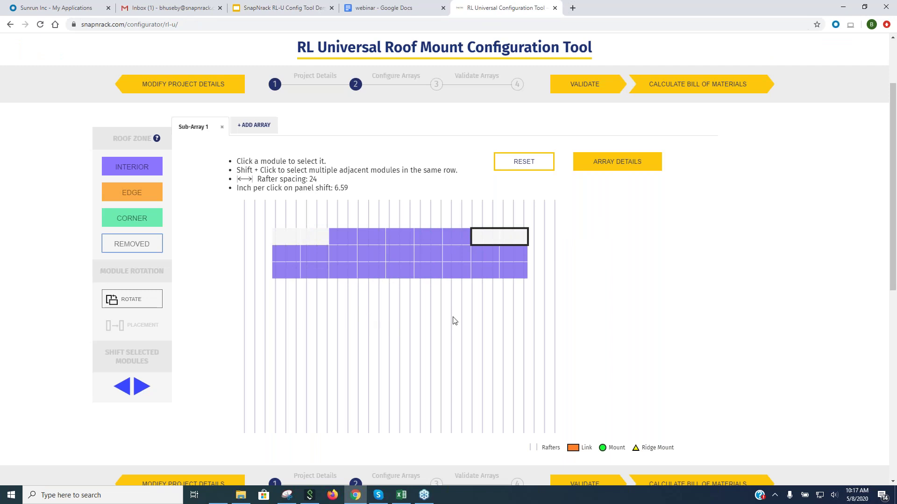
{"action": "left_click", "coordinate": [341, 237]}
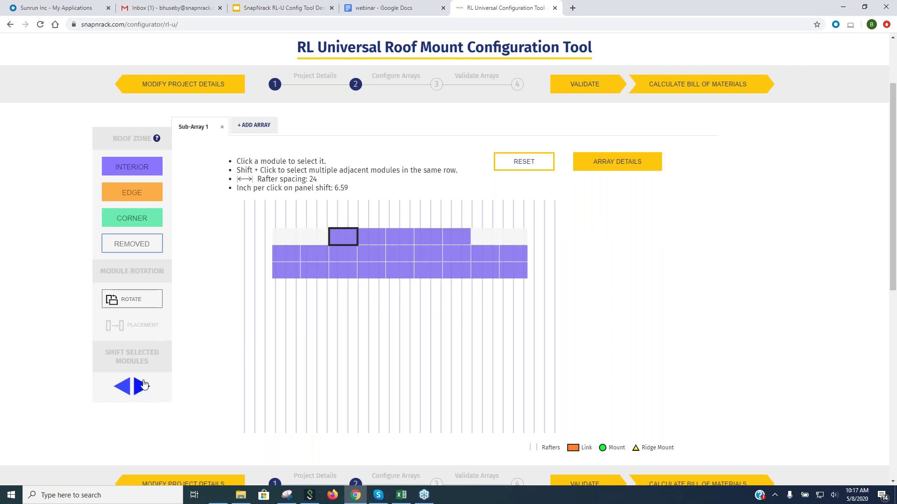
{"action": "left_click", "coordinate": [130, 389]}
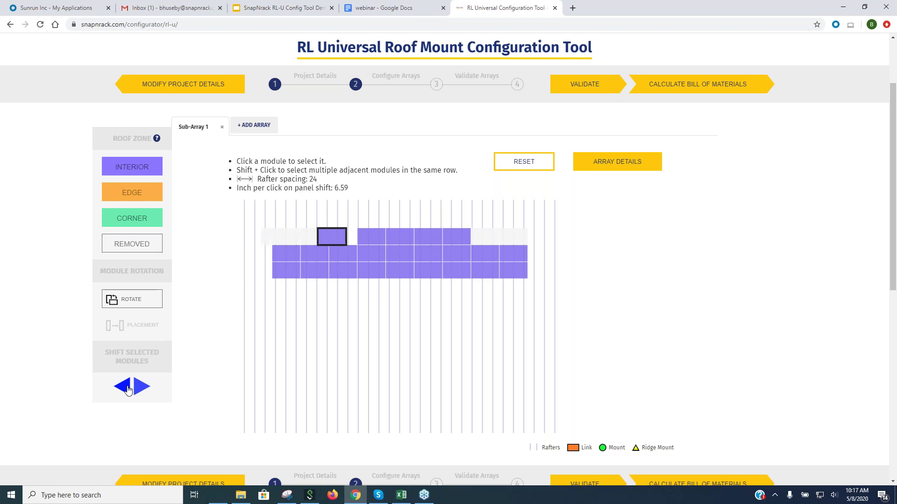
{"action": "left_click", "coordinate": [141, 387]}
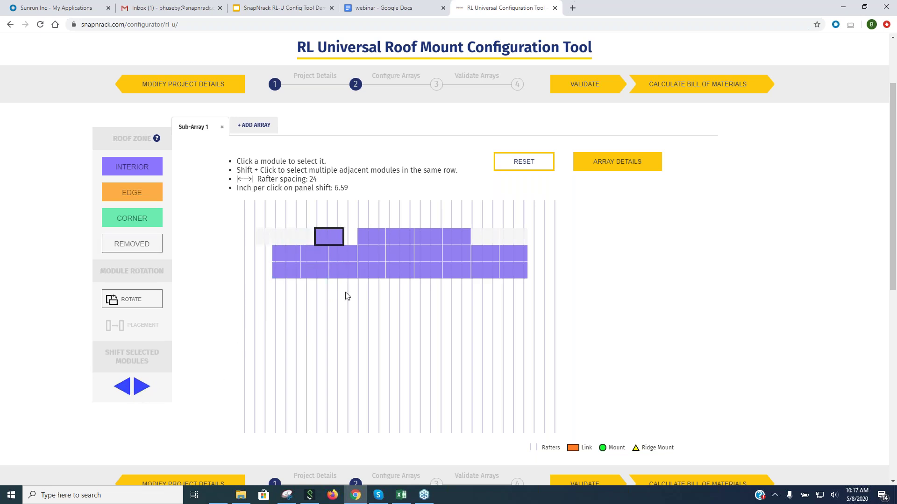
Shift the rest of the top row left until its five modules adjoin and start one module width left of their original position.
{"action": "left_click", "coordinate": [456, 240]}
{"action": "left_click", "coordinate": [117, 389]}
{"action": "left_click", "coordinate": [118, 388]}
{"action": "left_click", "coordinate": [118, 388]}
{"action": "left_click", "coordinate": [118, 389]}
{"action": "left_click", "coordinate": [117, 388]}
{"action": "left_click", "coordinate": [118, 388]}
{"action": "left_click", "coordinate": [118, 389]}
{"action": "left_click", "coordinate": [118, 389]}
{"action": "left_click", "coordinate": [118, 389]}
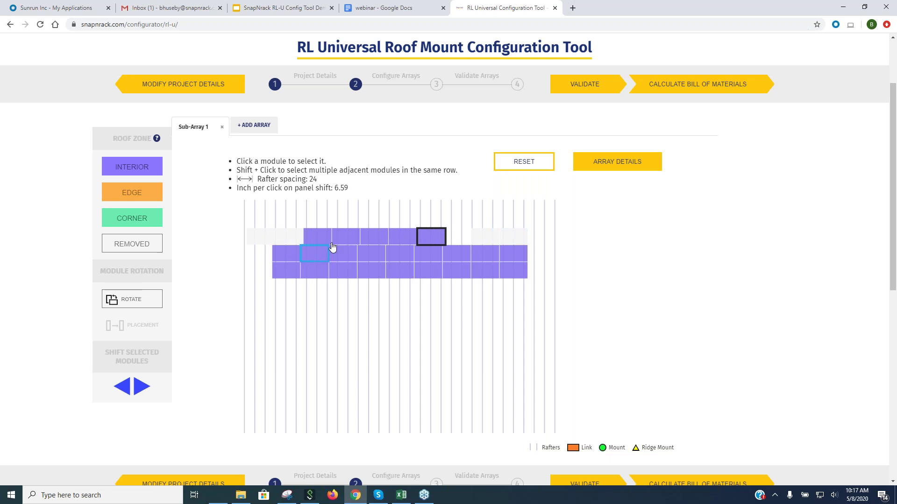
{"action": "left_click", "coordinate": [122, 386]}
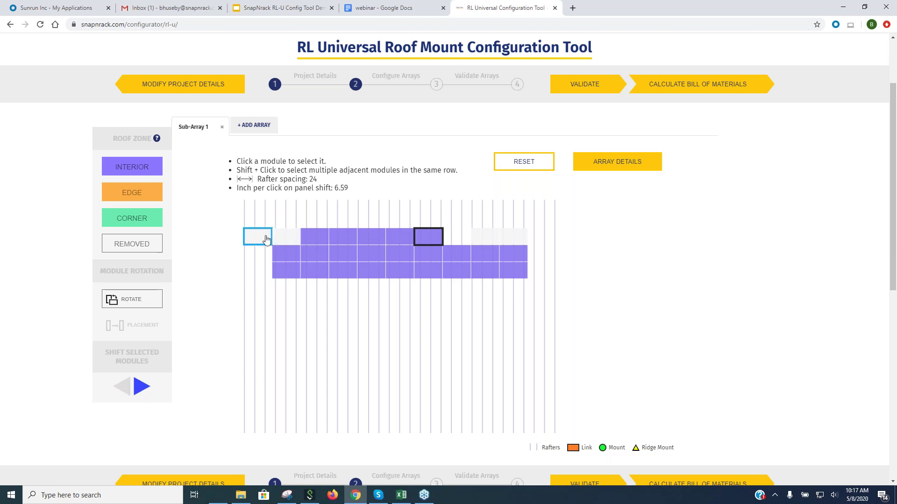
Shift the last three active modules of the top row six increments to the right.
{"action": "left_click", "coordinate": [314, 239]}
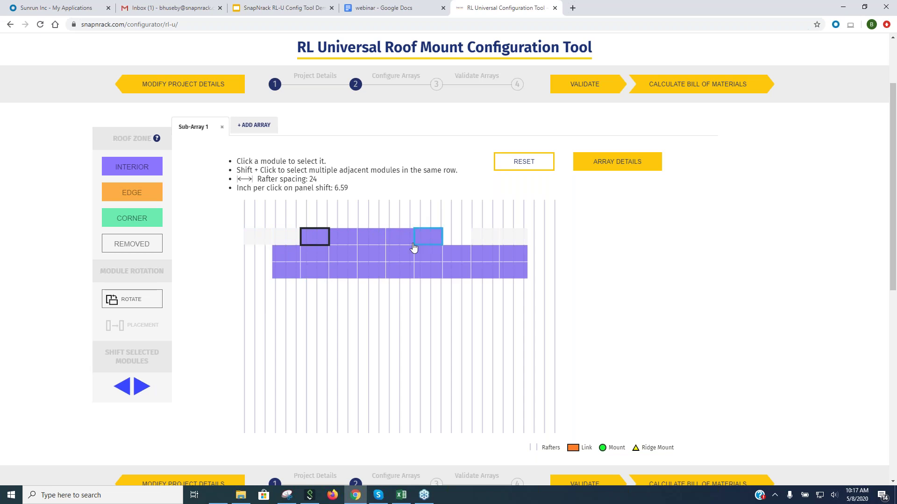
{"action": "left_click", "coordinate": [428, 238], "text": "shift"}
{"action": "left_click", "coordinate": [373, 239]}
{"action": "left_click", "coordinate": [429, 238], "text": "shift"}
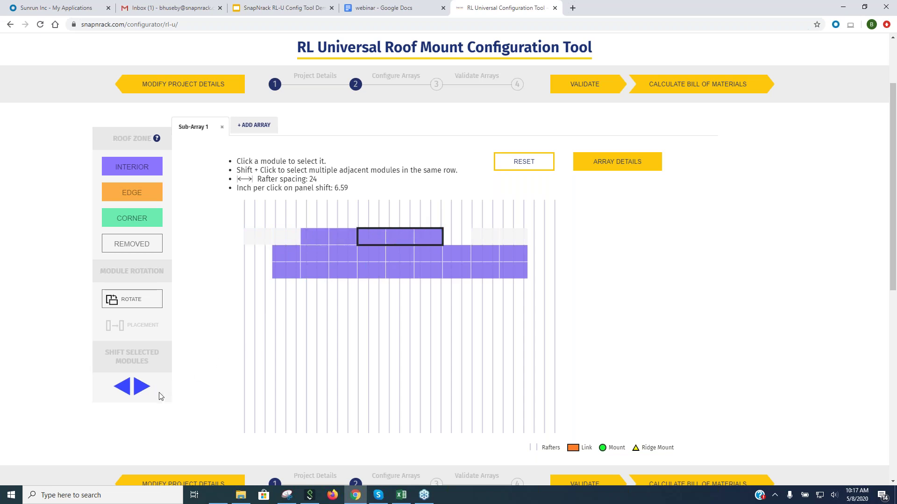
{"action": "left_click", "coordinate": [140, 387]}
{"action": "left_click", "coordinate": [141, 386]}
{"action": "left_click", "coordinate": [140, 386]}
{"action": "left_click", "coordinate": [140, 386]}
{"action": "left_click", "coordinate": [140, 387]}
{"action": "left_click", "coordinate": [140, 386]}
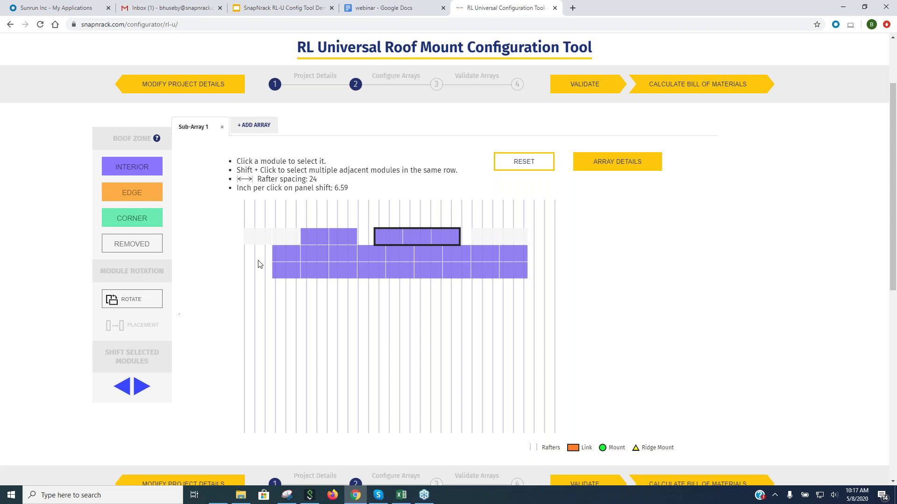
Shift the first two active top-row modules five increments right, and move the last three back one increment to close the gap.
{"action": "left_click", "coordinate": [311, 238]}
{"action": "left_click", "coordinate": [141, 386]}
{"action": "left_click", "coordinate": [141, 386]}
{"action": "left_click", "coordinate": [141, 386]}
{"action": "left_click", "coordinate": [140, 387]}
{"action": "left_click", "coordinate": [140, 386]}
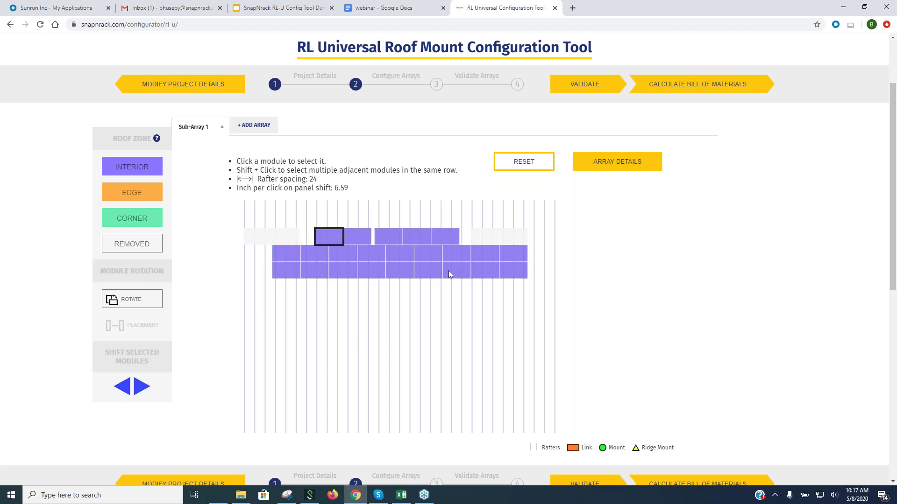
{"action": "left_click", "coordinate": [451, 238]}
{"action": "left_click", "coordinate": [122, 387]}
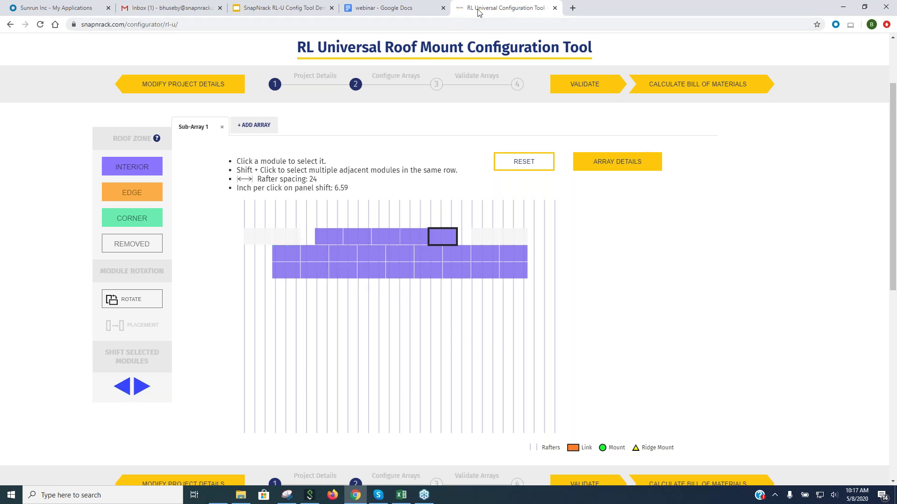
Check the reference drawing and shift the whole bottom row about eight increments to the right.
{"action": "left_click", "coordinate": [372, 9]}
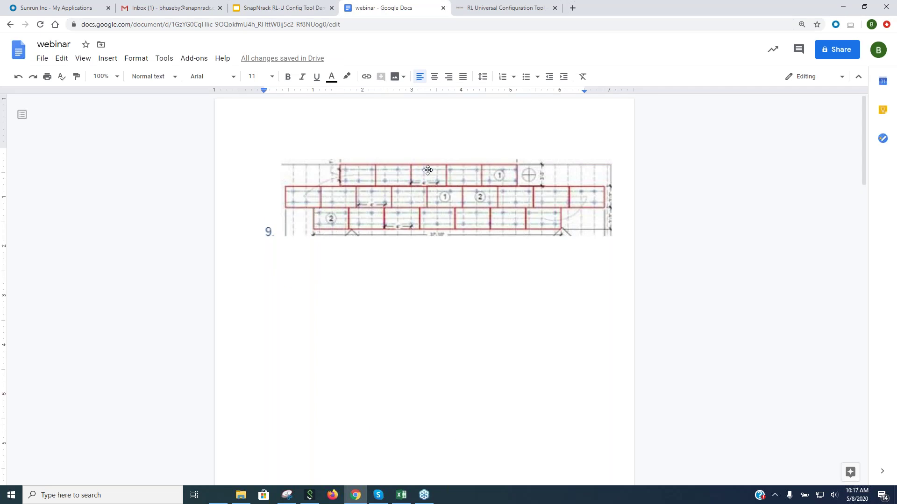
{"action": "left_click", "coordinate": [484, 9]}
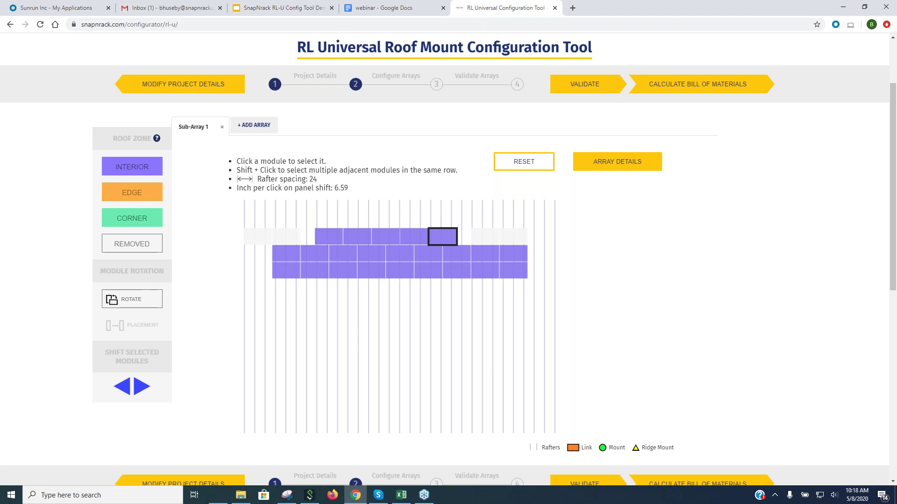
{"action": "left_click", "coordinate": [287, 272]}
{"action": "left_click", "coordinate": [143, 387]}
{"action": "left_click", "coordinate": [143, 387]}
{"action": "left_click", "coordinate": [143, 388]}
{"action": "left_click", "coordinate": [143, 387]}
{"action": "left_click", "coordinate": [142, 387]}
{"action": "left_click", "coordinate": [143, 387]}
{"action": "left_click", "coordinate": [143, 387]}
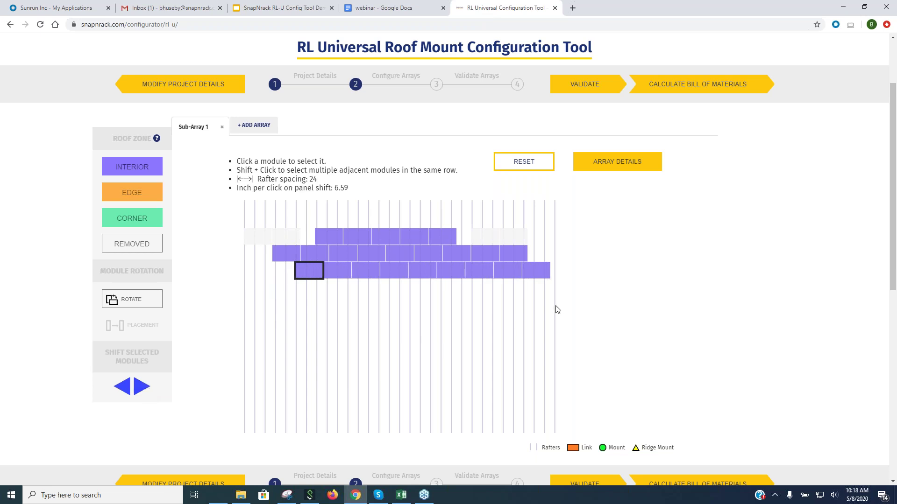
Remove the last three modules of the bottom row.
{"action": "left_click", "coordinate": [492, 271]}
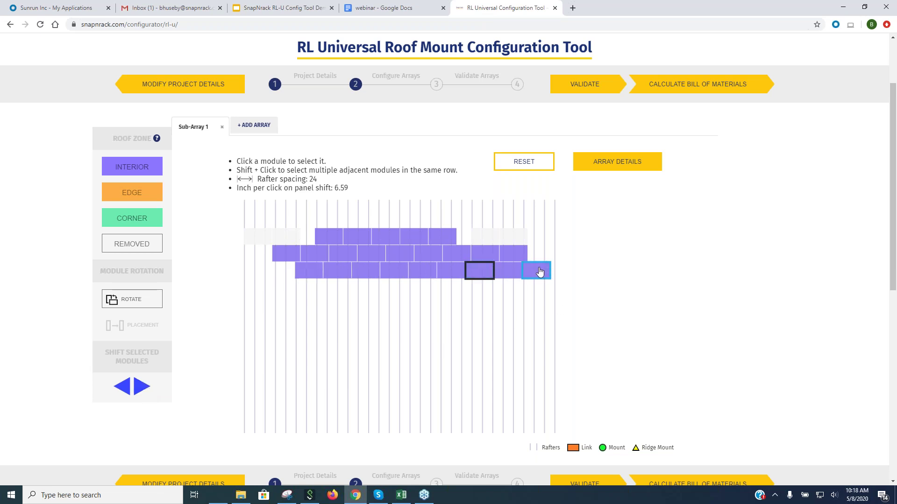
{"action": "left_click", "coordinate": [539, 272], "text": "shift"}
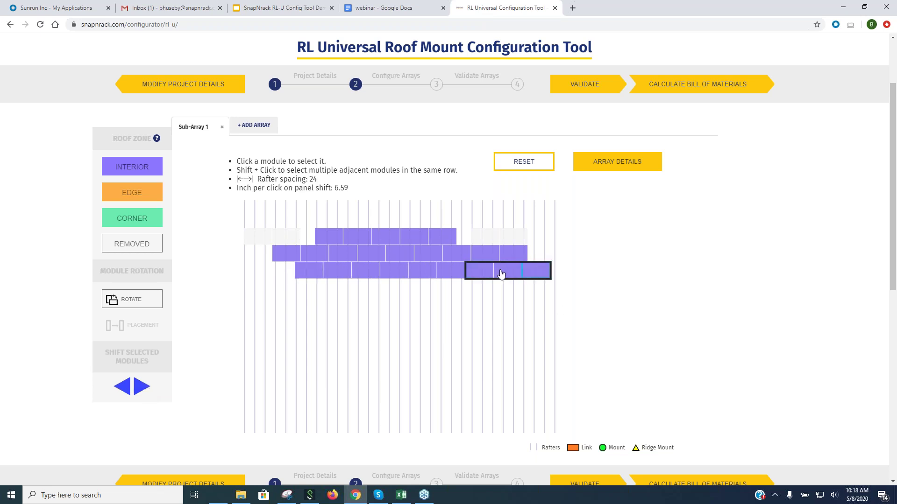
{"action": "left_click", "coordinate": [142, 248]}
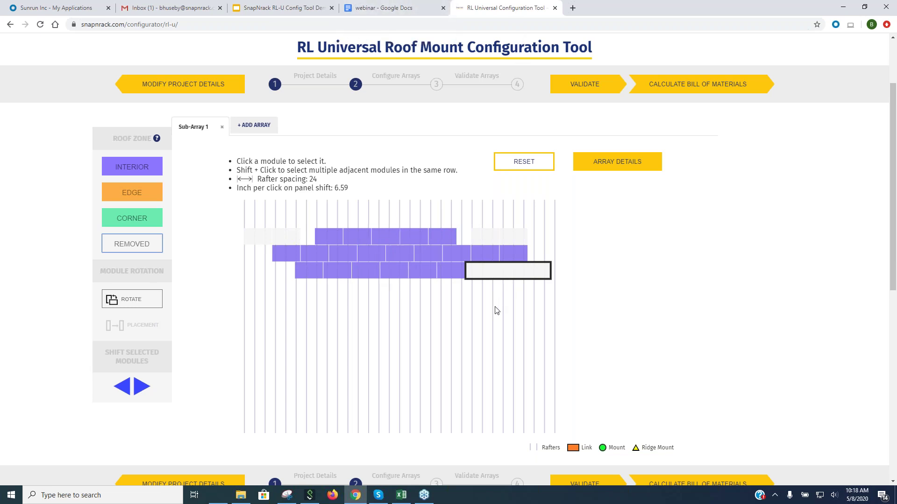
{"action": "left_click", "coordinate": [399, 253]}
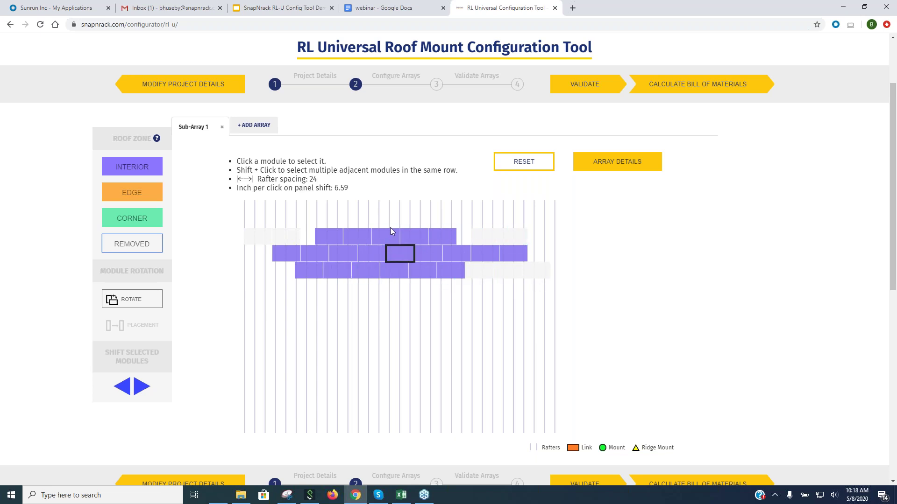
Compare the layout with the reference drawing and restore the bottom row's seventh module as Interior.
{"action": "left_click", "coordinate": [375, 9]}
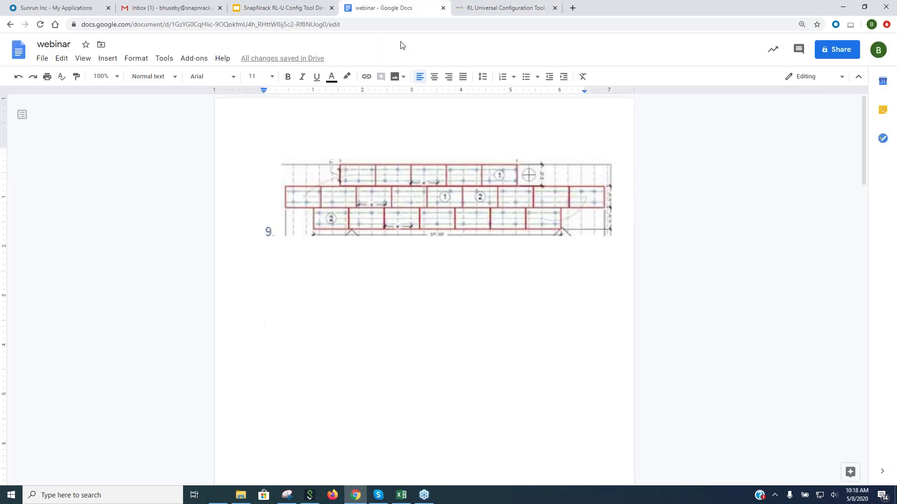
{"action": "left_click", "coordinate": [500, 8]}
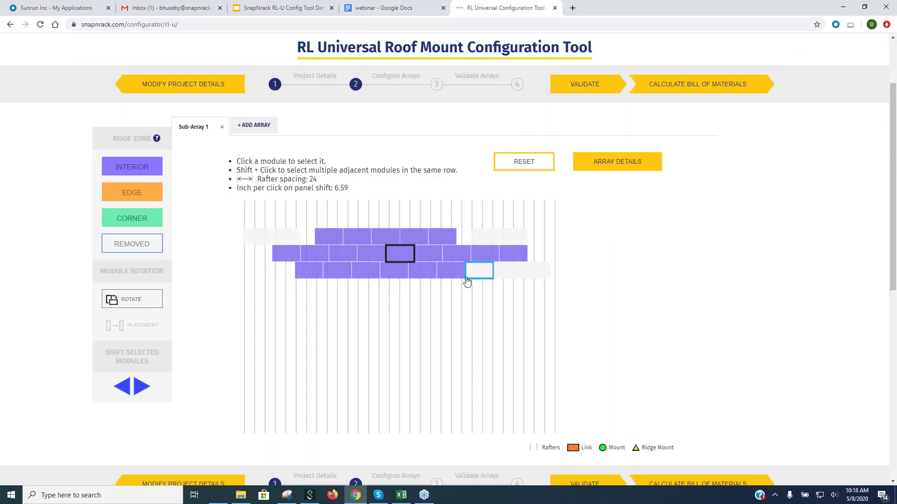
{"action": "left_click", "coordinate": [480, 269]}
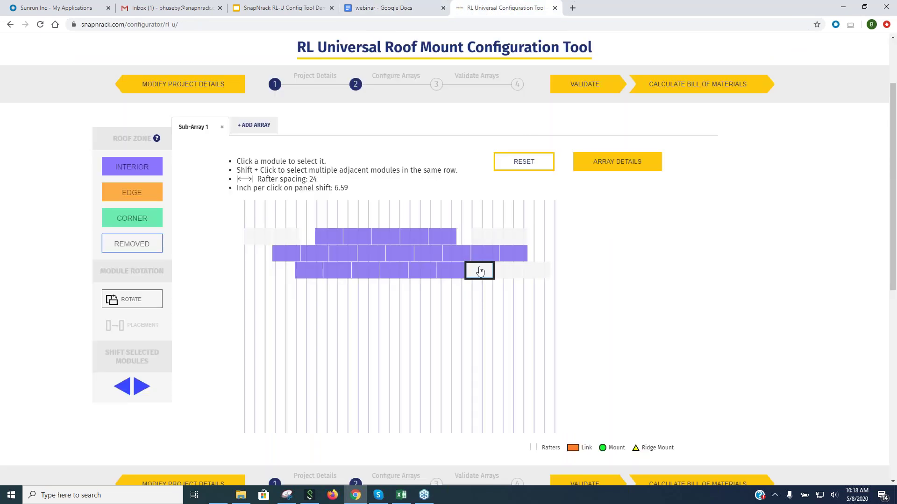
{"action": "left_click", "coordinate": [133, 168]}
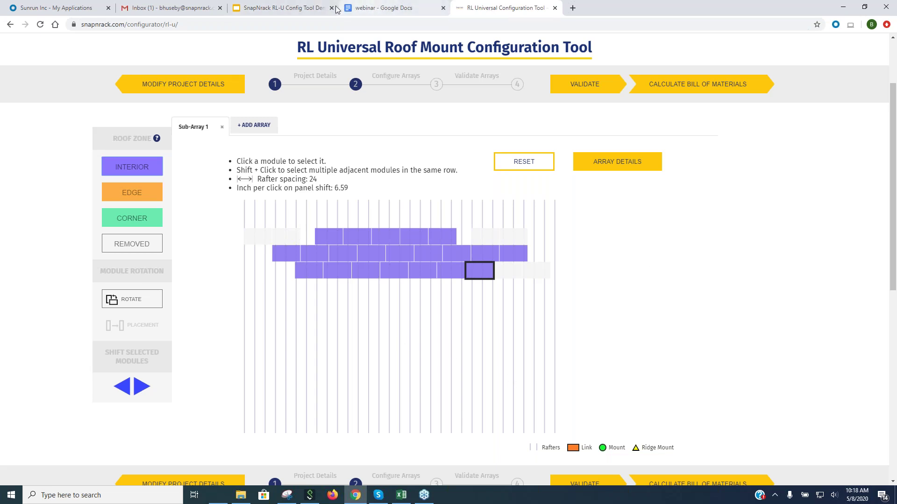
{"action": "left_click", "coordinate": [385, 9]}
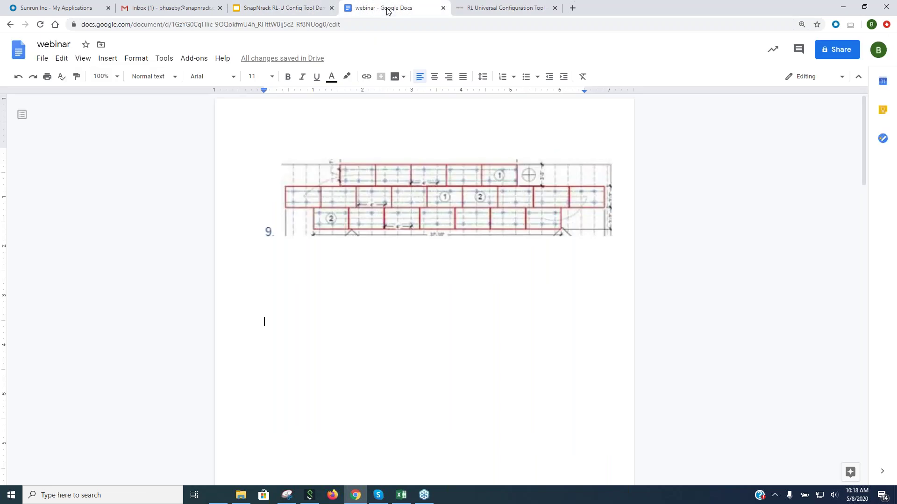
{"action": "left_click", "coordinate": [493, 9]}
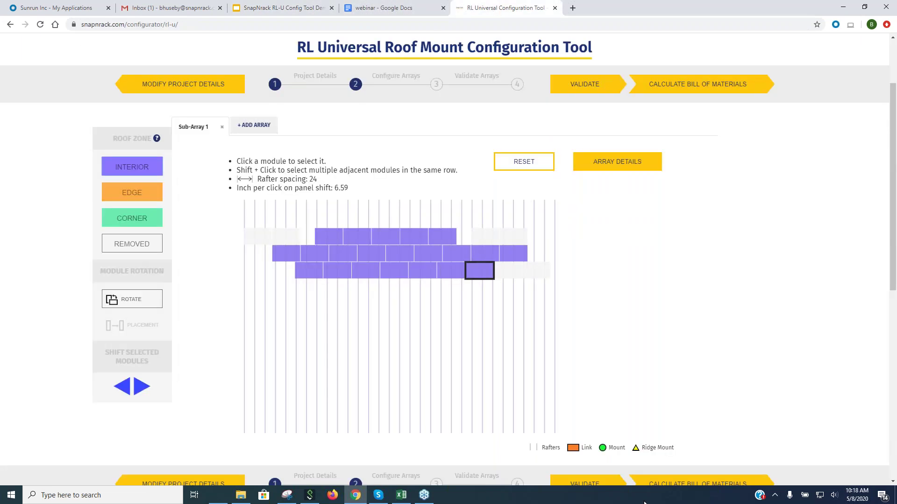
{"action": "scroll", "coordinate": [627, 307], "scroll_direction": "up", "scroll_amount": 2}
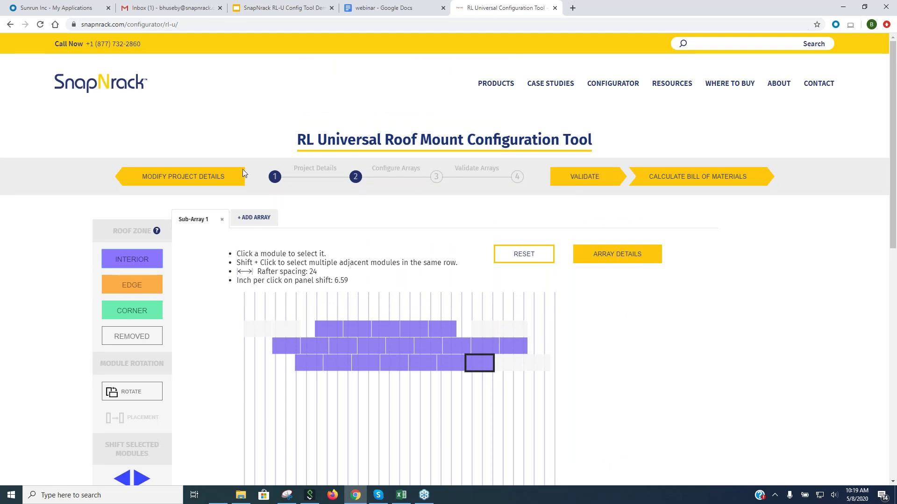
Review the project details, including the site conditions and system settings, and return to the array configuration.
{"action": "left_click", "coordinate": [174, 182]}
{"action": "scroll", "coordinate": [421, 322], "scroll_direction": "down", "scroll_amount": 8}
{"action": "scroll", "coordinate": [420, 323], "scroll_direction": "up", "scroll_amount": 4}
{"action": "scroll", "coordinate": [420, 322], "scroll_direction": "up", "scroll_amount": 4}
{"action": "scroll", "coordinate": [420, 322], "scroll_direction": "down", "scroll_amount": 7}
{"action": "left_click", "coordinate": [680, 369]}
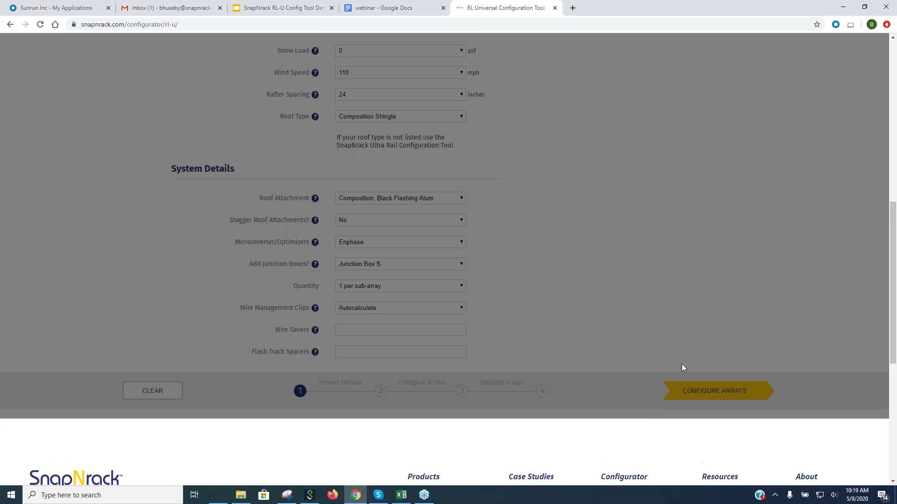
{"action": "left_click", "coordinate": [529, 294]}
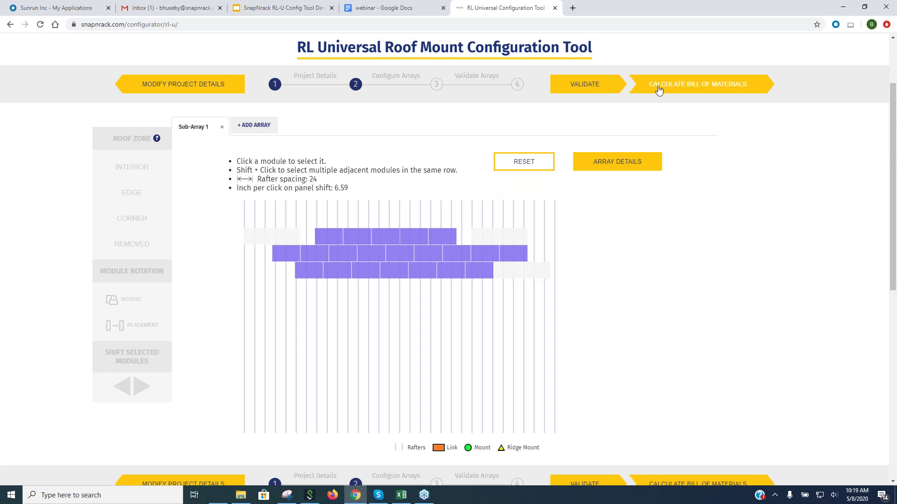
Validate the array, check the placed links and mounts, and calculate the bill of materials.
{"action": "left_click", "coordinate": [578, 84]}
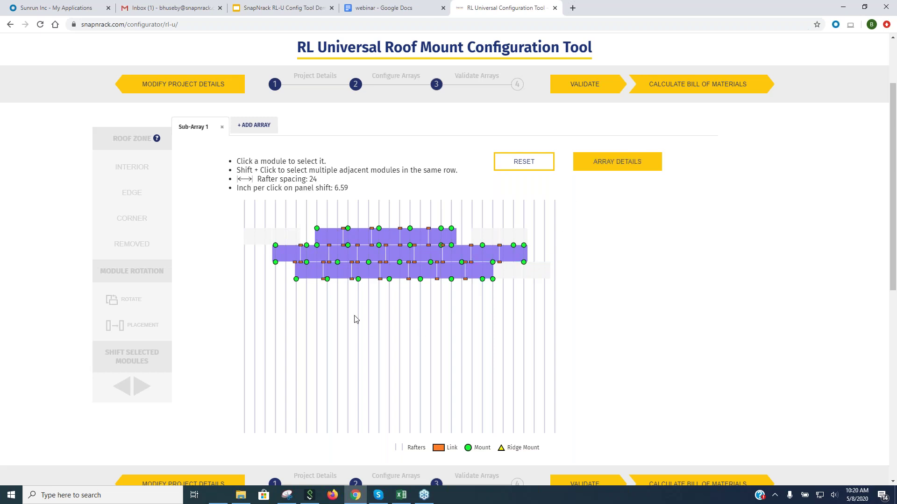
{"action": "scroll", "coordinate": [444, 329], "scroll_direction": "down", "scroll_amount": 3}
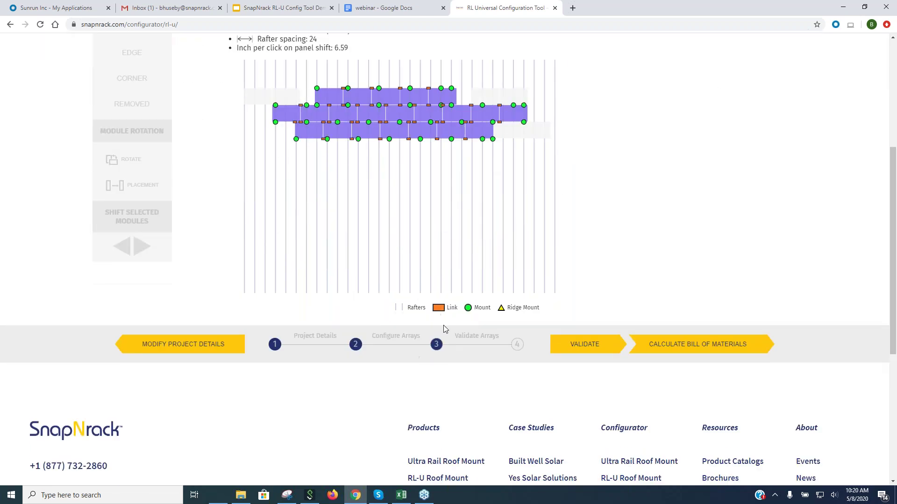
{"action": "scroll", "coordinate": [444, 325], "scroll_direction": "up", "scroll_amount": 1}
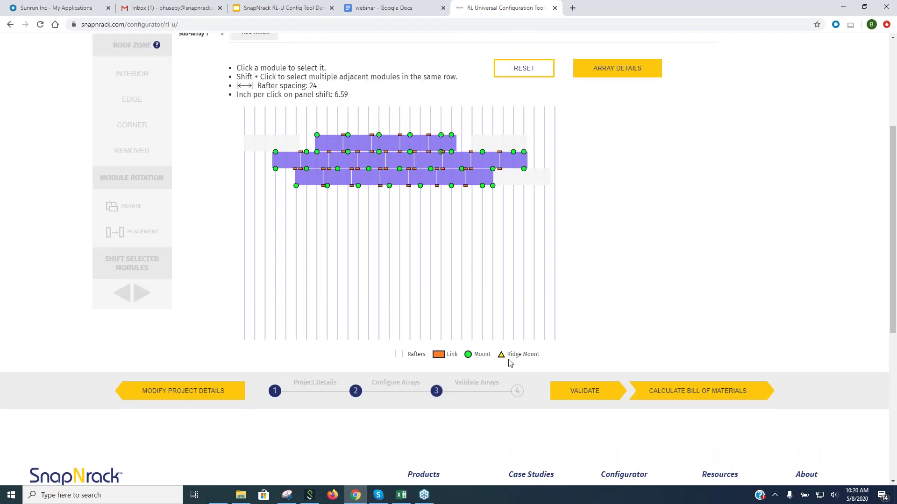
{"action": "left_click", "coordinate": [450, 140]}
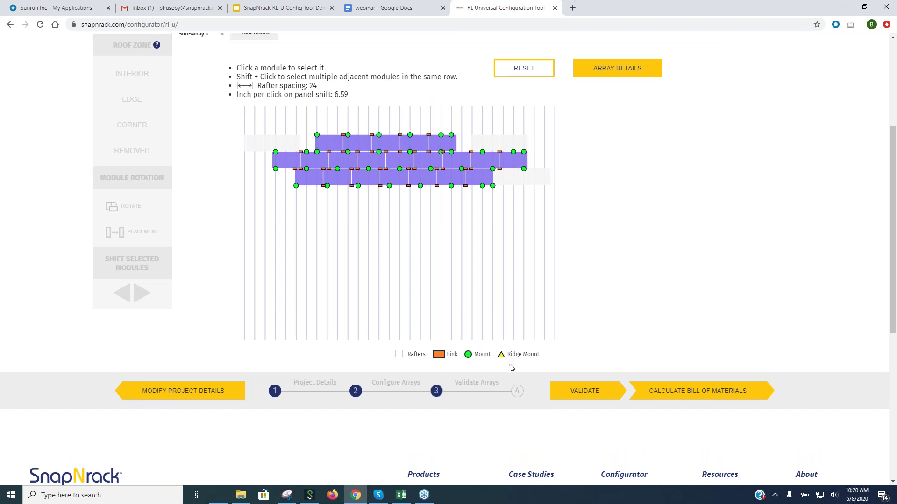
{"action": "left_click", "coordinate": [696, 394]}
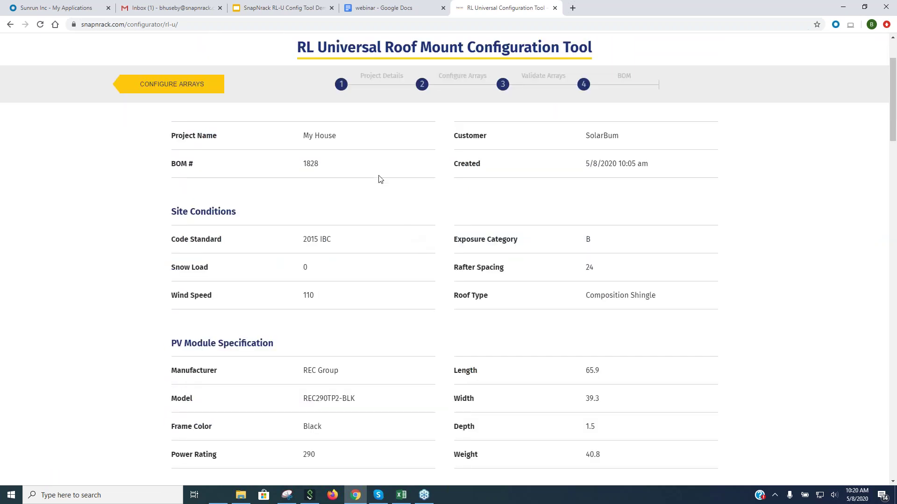
Review the bill of materials report from the project data and parts list through the sub-array details, design results and array weights.
{"action": "scroll", "coordinate": [380, 179], "scroll_direction": "down", "scroll_amount": 1}
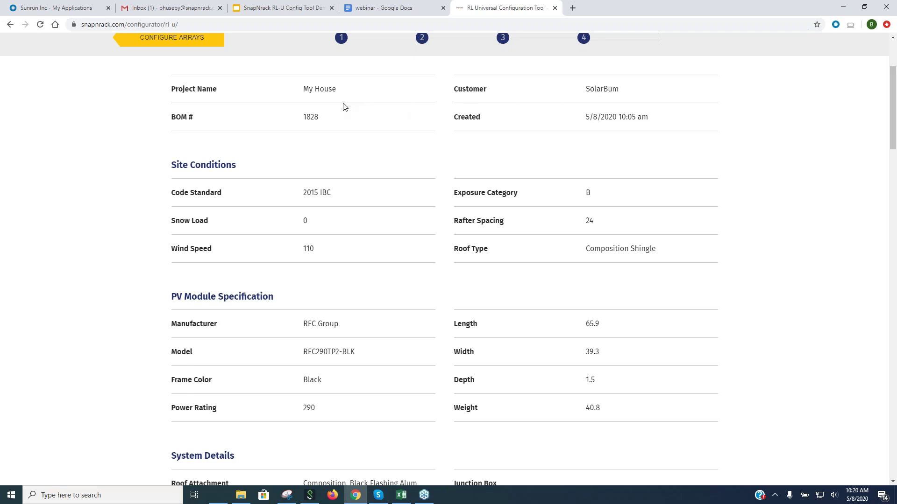
{"action": "scroll", "coordinate": [340, 122], "scroll_direction": "down", "scroll_amount": 1}
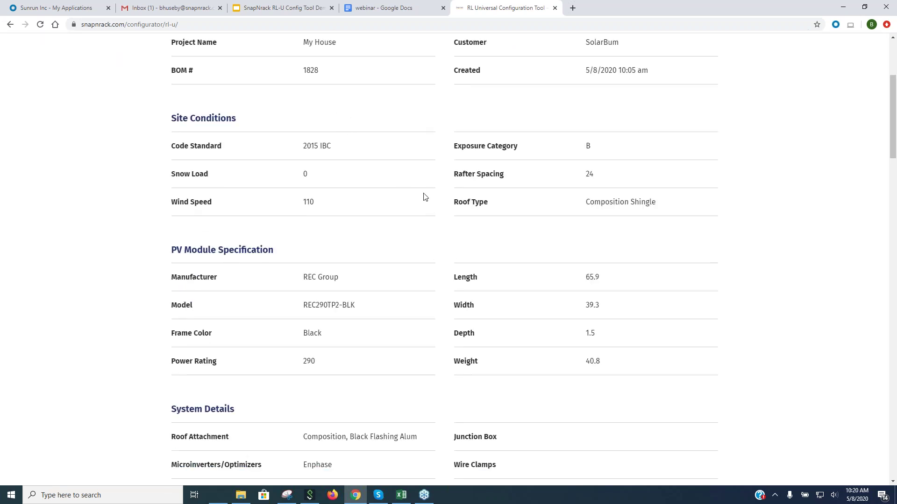
{"action": "scroll", "coordinate": [558, 173], "scroll_direction": "down", "scroll_amount": 3}
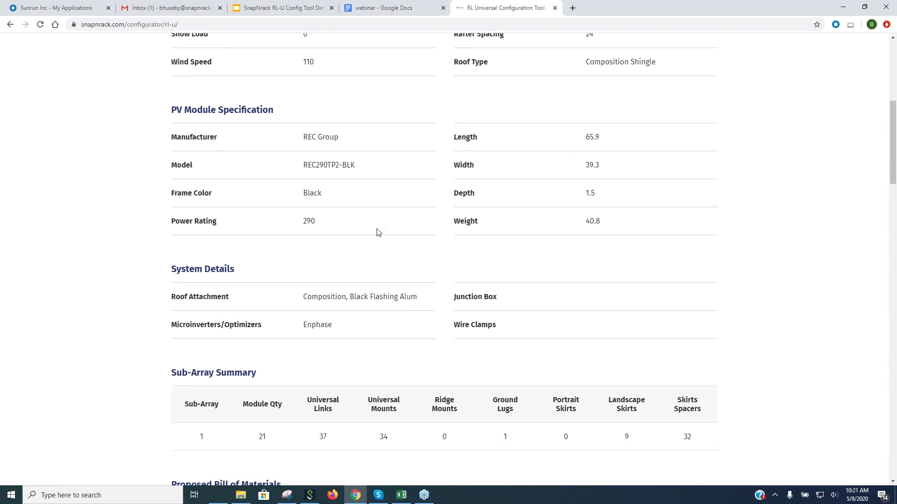
{"action": "scroll", "coordinate": [377, 232], "scroll_direction": "down", "scroll_amount": 5}
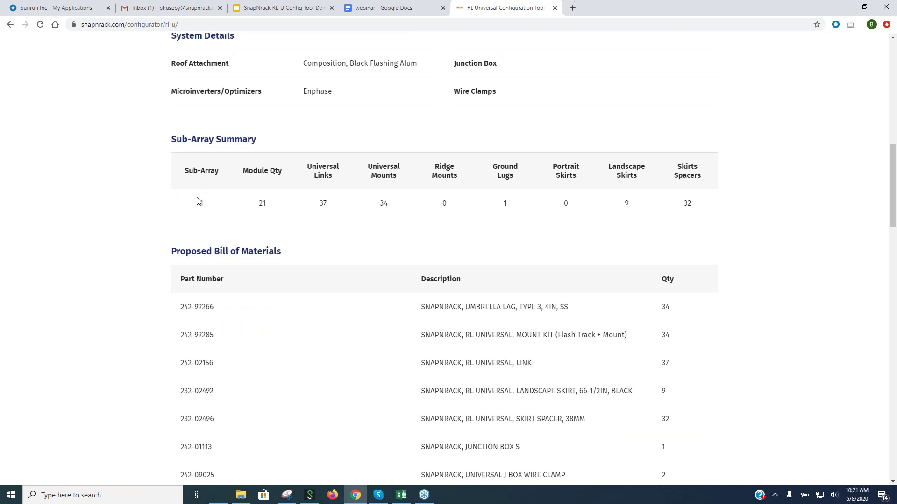
{"action": "scroll", "coordinate": [323, 287], "scroll_direction": "down", "scroll_amount": 4}
{"action": "scroll", "coordinate": [321, 286], "scroll_direction": "down", "scroll_amount": 6}
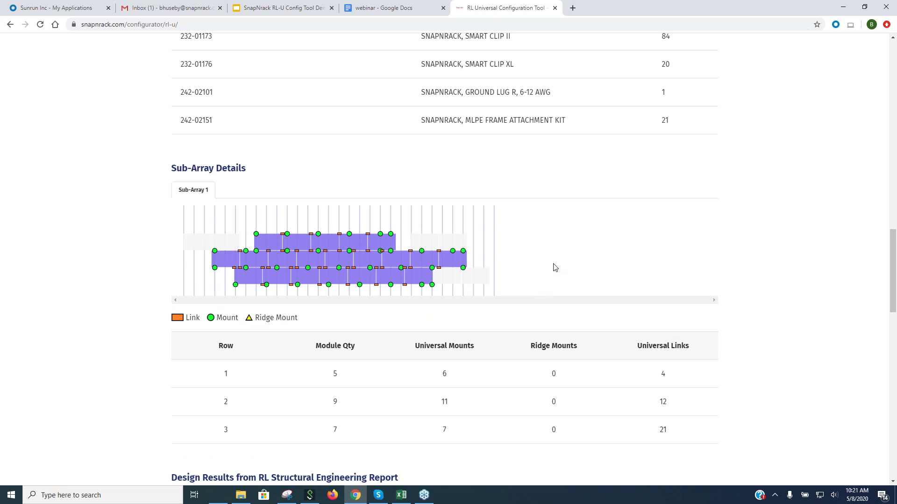
{"action": "scroll", "coordinate": [555, 266], "scroll_direction": "down", "scroll_amount": 4}
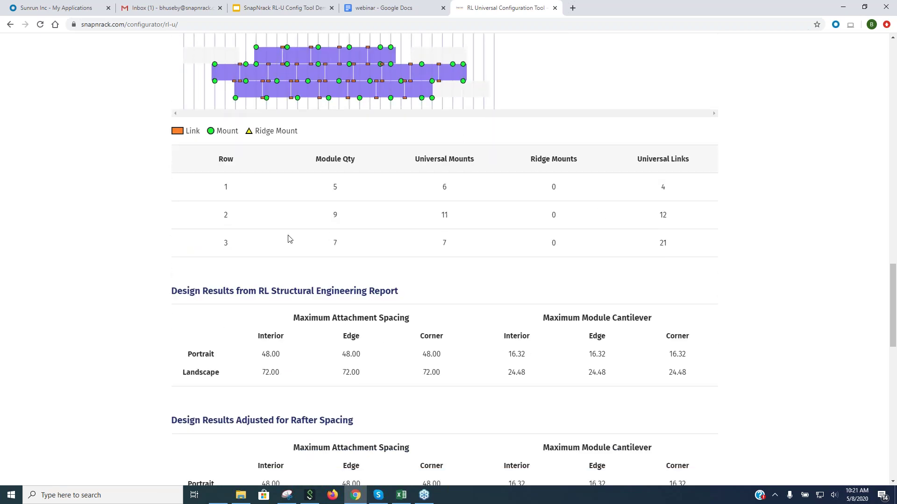
{"action": "scroll", "coordinate": [508, 290], "scroll_direction": "down", "scroll_amount": 2}
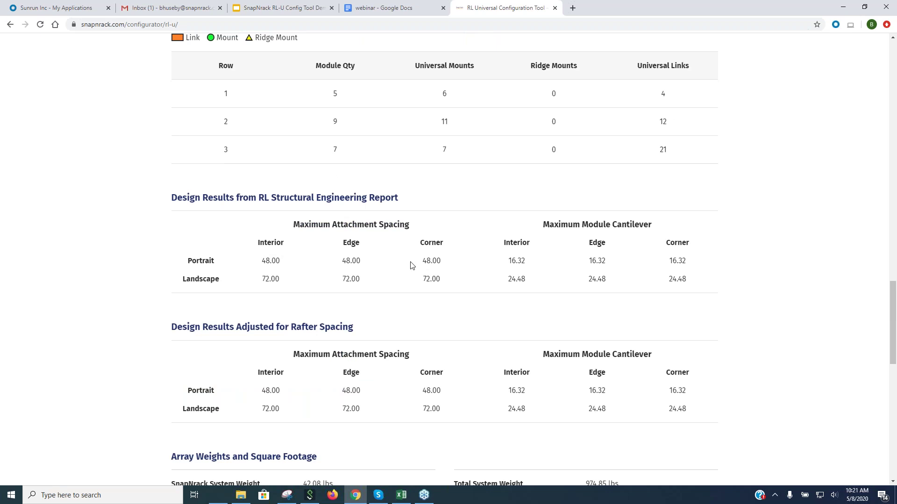
{"action": "scroll", "coordinate": [410, 265], "scroll_direction": "down", "scroll_amount": 1}
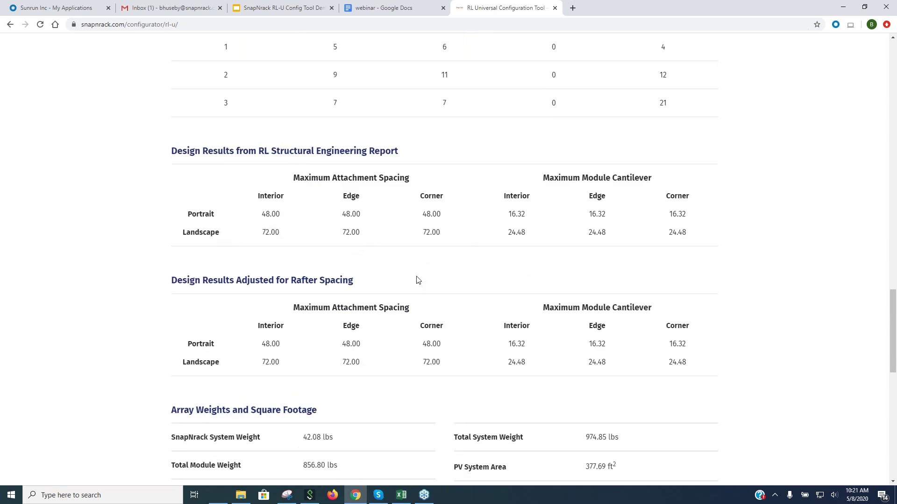
{"action": "scroll", "coordinate": [417, 281], "scroll_direction": "down", "scroll_amount": 4}
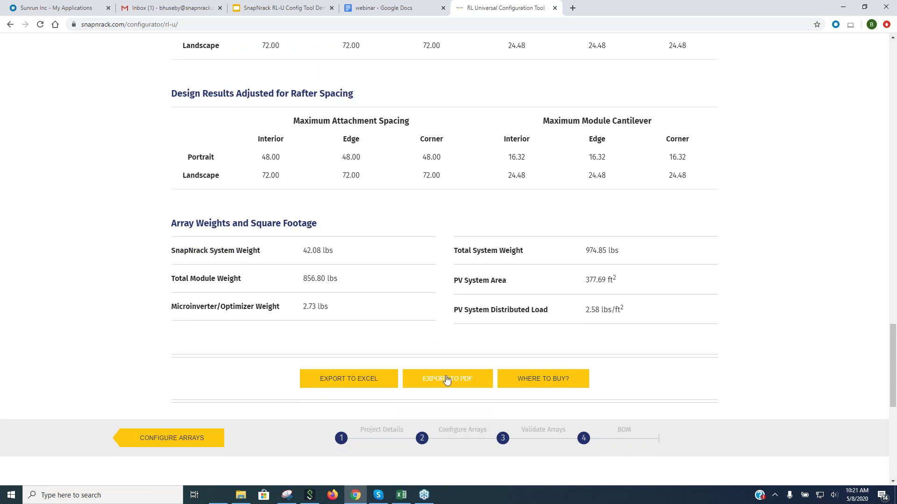
Export the bill of materials to Excel, open bom_1828.xlsx and enable editing of the workbook.
{"action": "left_click", "coordinate": [355, 384]}
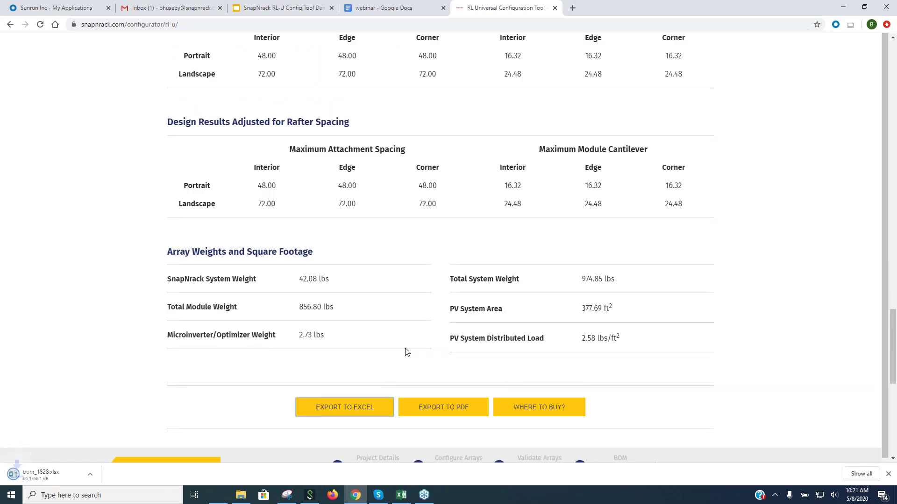
{"action": "left_click", "coordinate": [38, 476]}
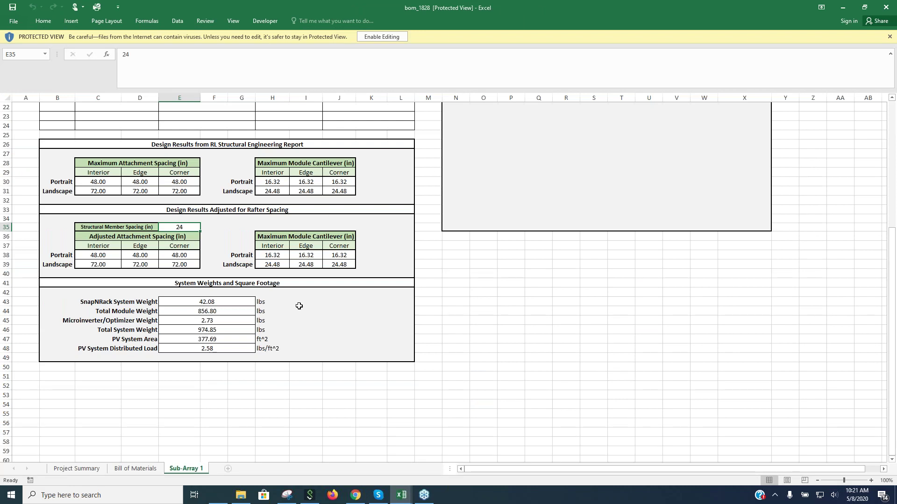
{"action": "scroll", "coordinate": [299, 305], "scroll_direction": "up", "scroll_amount": 9}
{"action": "scroll", "coordinate": [299, 305], "scroll_direction": "up", "scroll_amount": 2}
{"action": "left_click", "coordinate": [386, 38]}
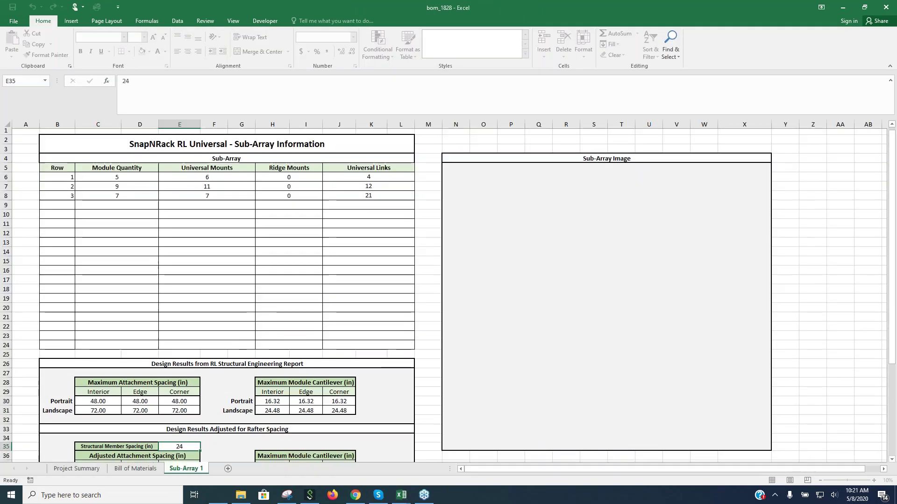
Examine the Project Summary, Bill of Materials and Sub-Array 1 sheets of the exported workbook.
{"action": "left_click", "coordinate": [76, 469]}
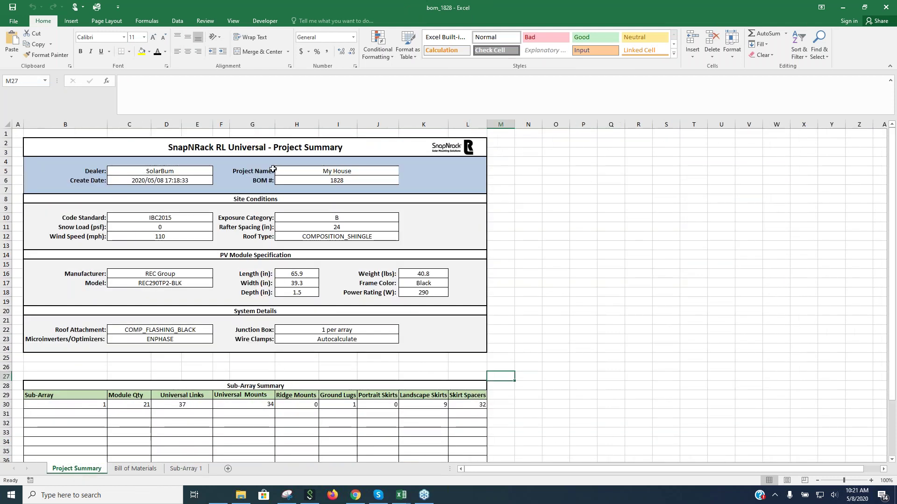
{"action": "scroll", "coordinate": [243, 320], "scroll_direction": "down", "scroll_amount": 1}
{"action": "scroll", "coordinate": [244, 319], "scroll_direction": "down", "scroll_amount": 6}
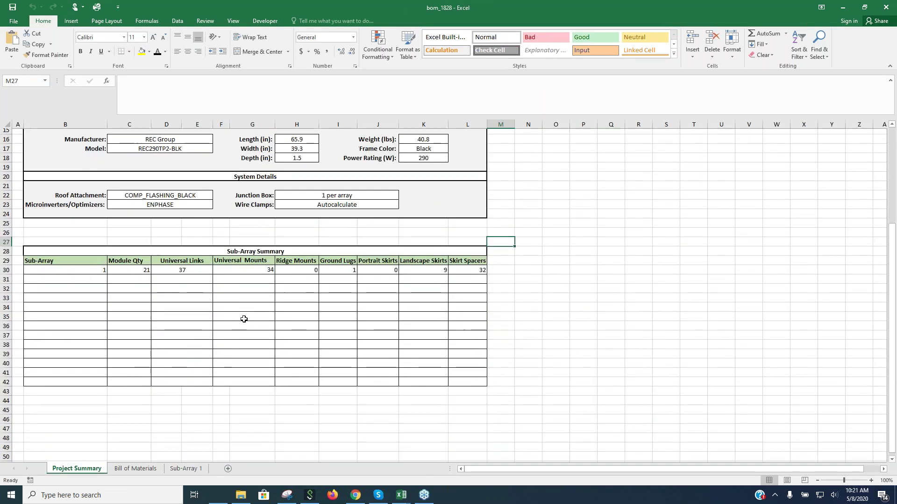
{"action": "left_click", "coordinate": [135, 469]}
{"action": "scroll", "coordinate": [283, 283], "scroll_direction": "up", "scroll_amount": 9}
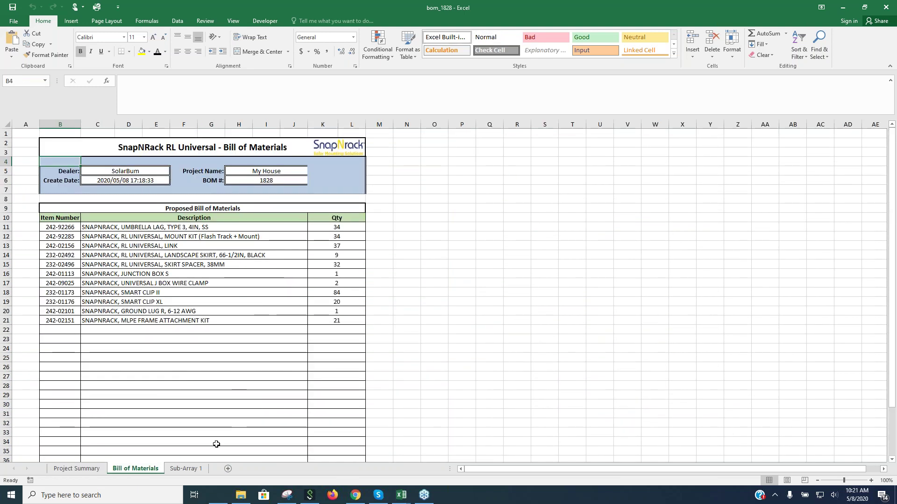
{"action": "left_click", "coordinate": [186, 468]}
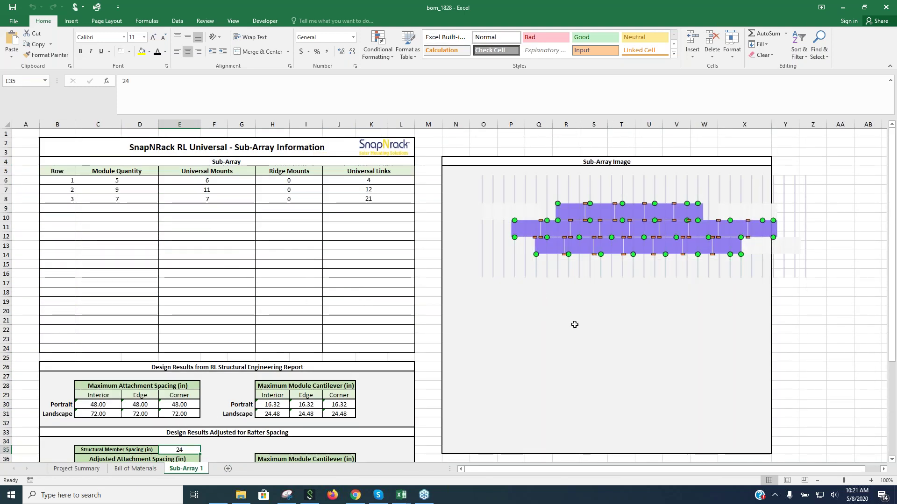
{"action": "scroll", "coordinate": [338, 341], "scroll_direction": "down", "scroll_amount": 3}
{"action": "scroll", "coordinate": [161, 377], "scroll_direction": "down", "scroll_amount": 4}
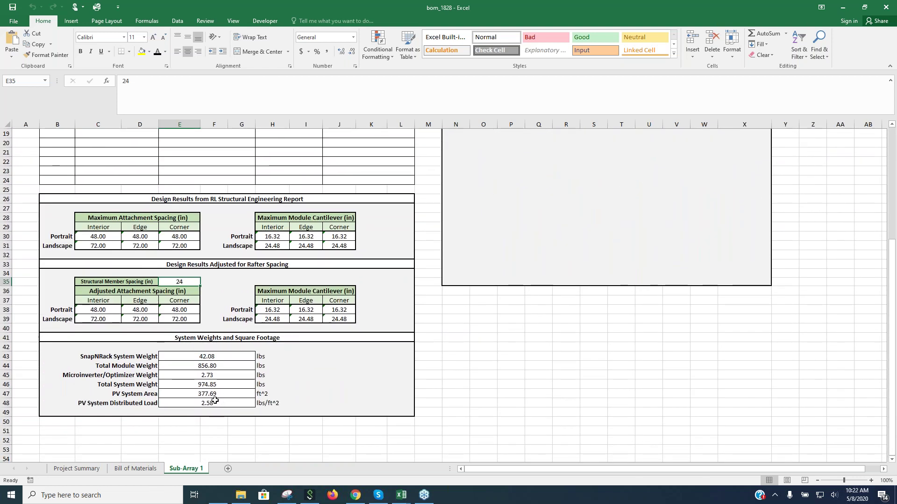
{"action": "scroll", "coordinate": [215, 401], "scroll_direction": "up", "scroll_amount": 5}
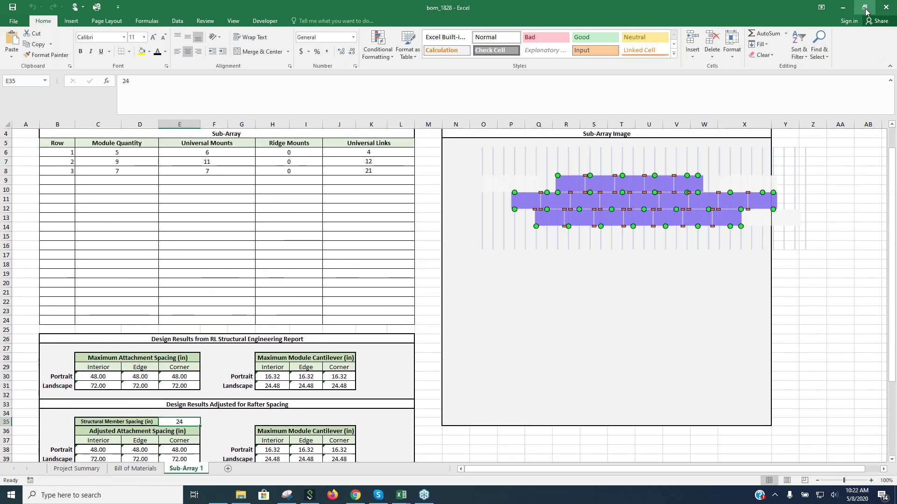
Switch back to the configuration tool in Chrome, export the report to PDF, and look through bom_1828.pdf to the array drawing.
{"action": "left_click", "coordinate": [843, 8]}
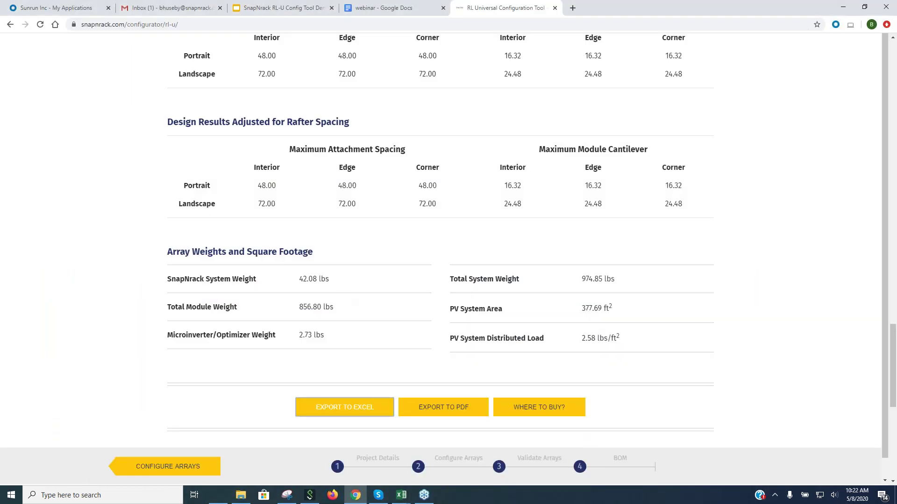
{"action": "left_click", "coordinate": [449, 407]}
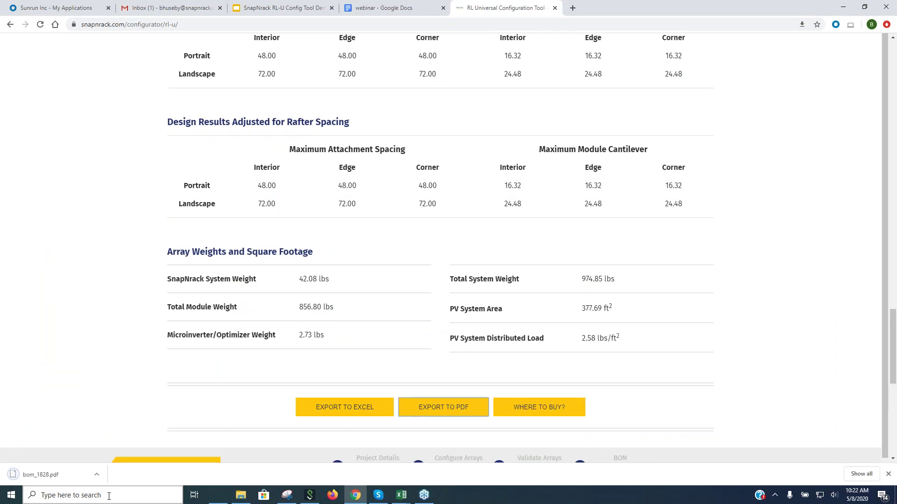
{"action": "left_click", "coordinate": [31, 473]}
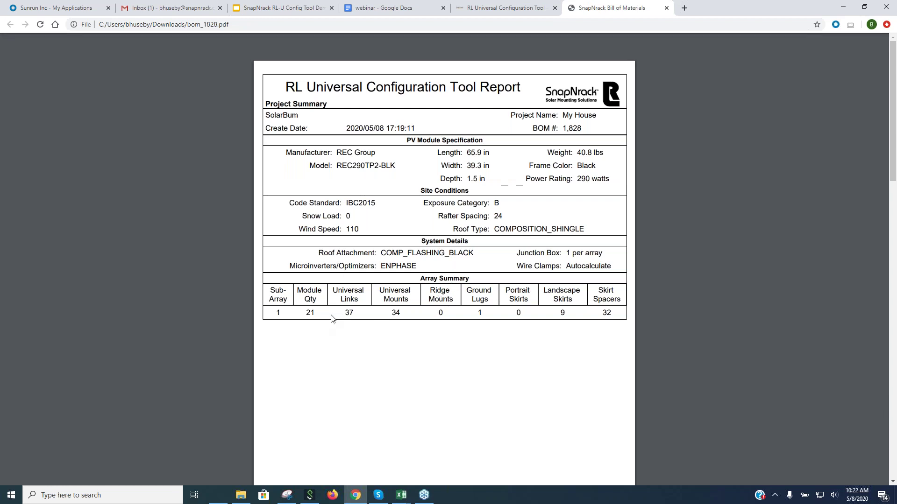
{"action": "scroll", "coordinate": [332, 317], "scroll_direction": "down", "scroll_amount": 2}
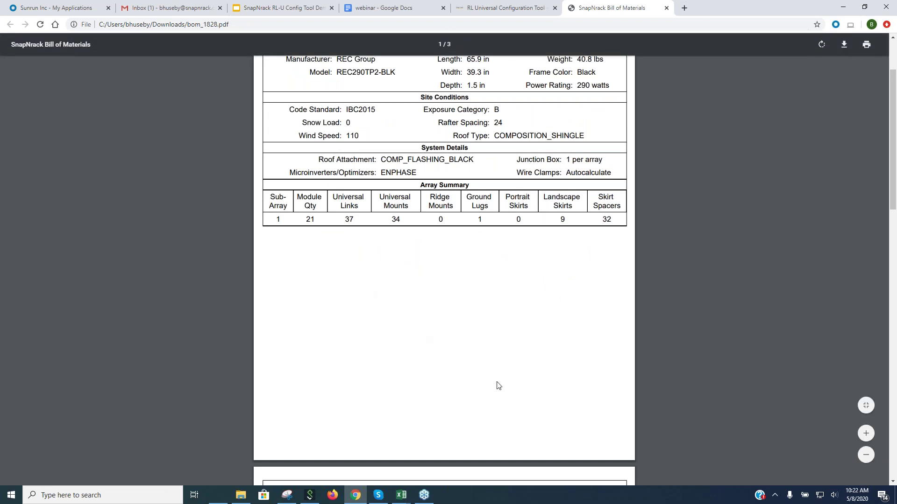
{"action": "scroll", "coordinate": [498, 386], "scroll_direction": "down", "scroll_amount": 7}
{"action": "scroll", "coordinate": [498, 386], "scroll_direction": "down", "scroll_amount": 10}
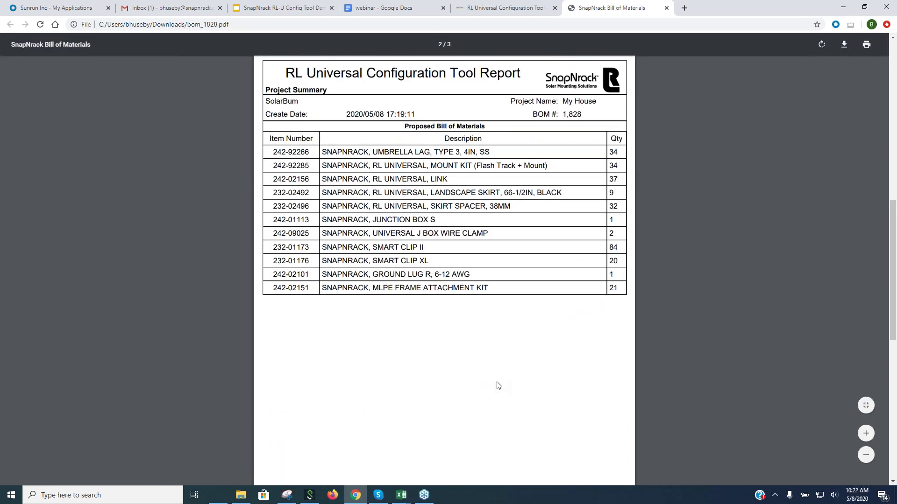
{"action": "scroll", "coordinate": [498, 385], "scroll_direction": "down", "scroll_amount": 2}
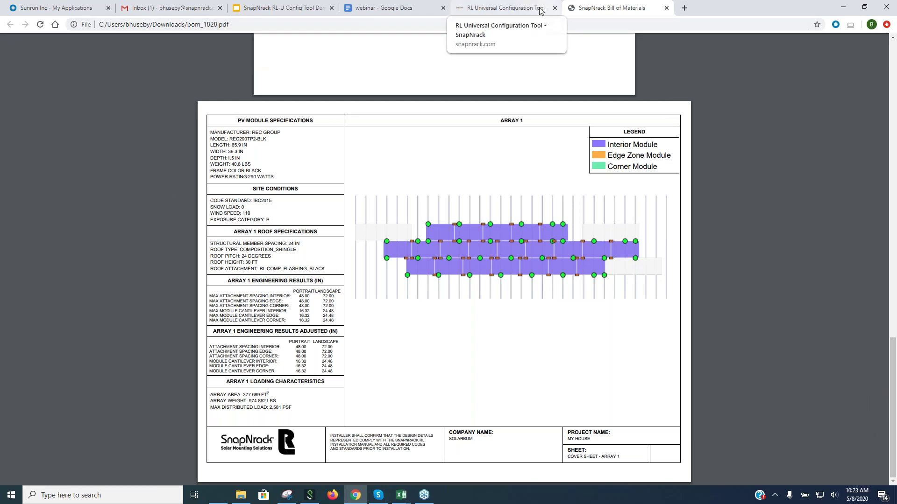
Open the SnapNrack website in a new browser tab and load the RL Universal Configuration Tool there.
{"action": "left_click", "coordinate": [486, 10]}
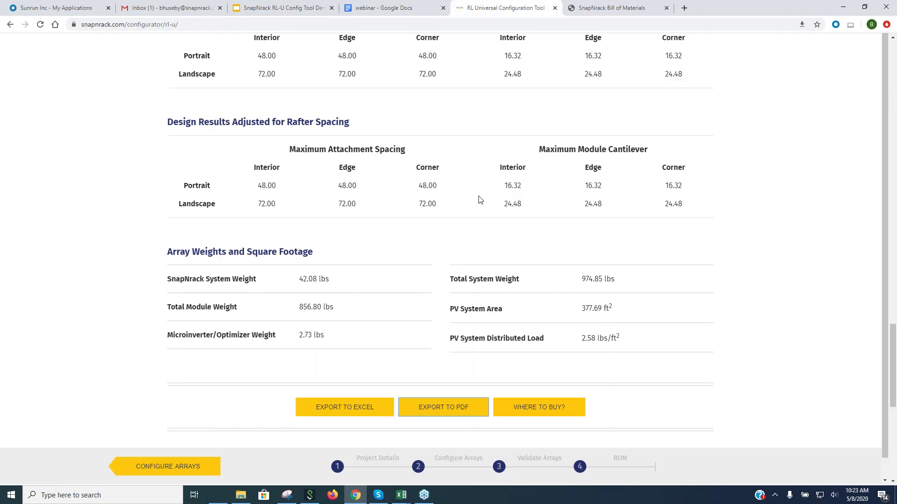
{"action": "key", "text": "ctrl+t"}
{"action": "left_click", "coordinate": [344, 239]}
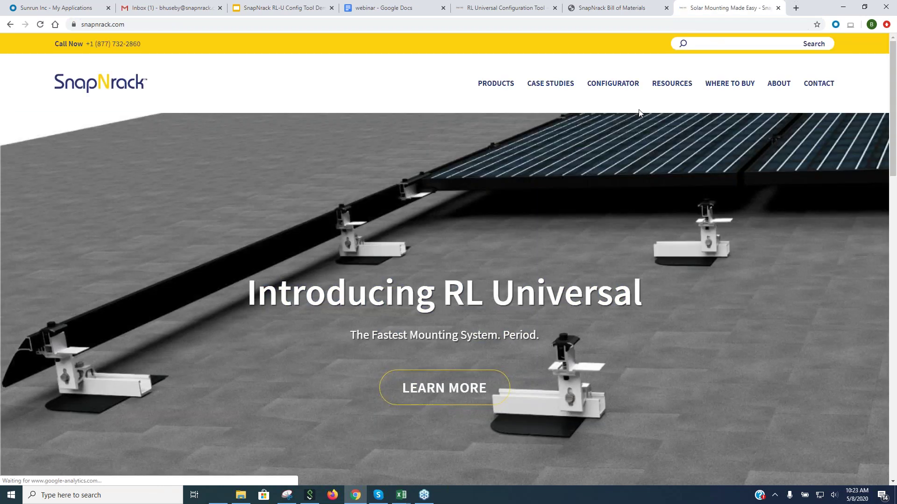
{"action": "mouse_move", "coordinate": [623, 86]}
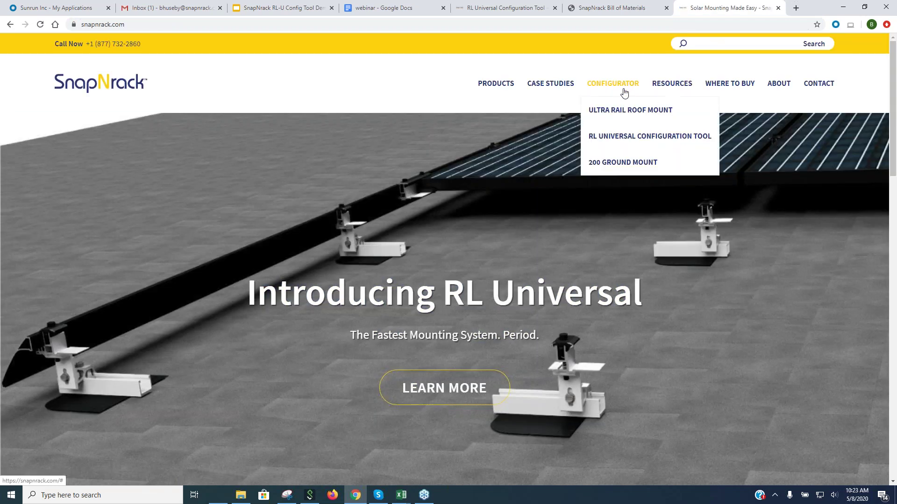
{"action": "left_click", "coordinate": [623, 136]}
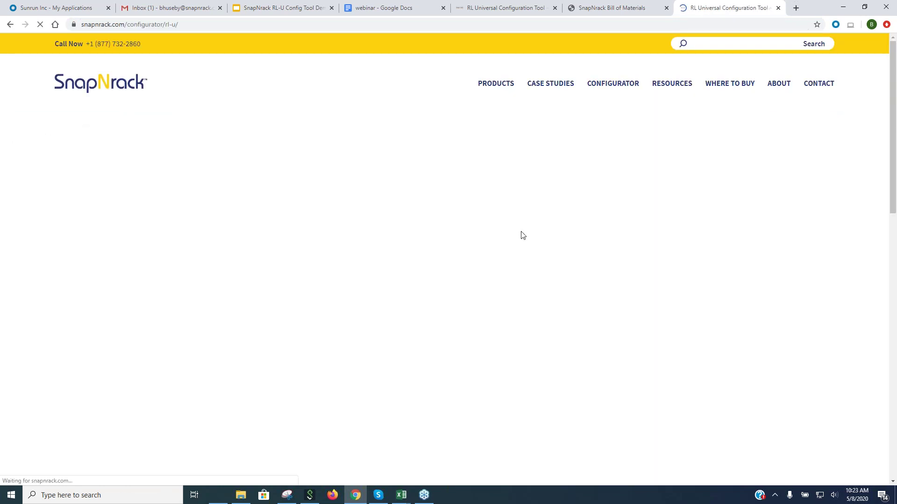
Enter Coho as the company name and New project as the project name in the project info.
{"action": "scroll", "coordinate": [491, 236], "scroll_direction": "down", "scroll_amount": 2}
{"action": "left_click", "coordinate": [375, 146]}
{"action": "left_click", "coordinate": [359, 174]}
{"action": "left_click", "coordinate": [373, 167]}
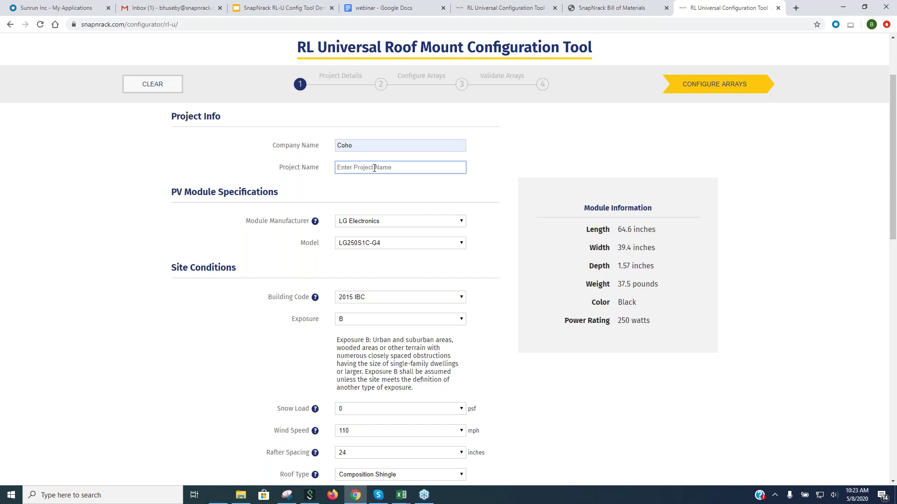
{"action": "type", "text": "New pro"}
Choose Q-Cells as the module manufacturer and Q.PEAK DUO-G5-335 as the model.
{"action": "left_click", "coordinate": [391, 223]}
{"action": "left_click", "coordinate": [374, 280]}
{"action": "left_click", "coordinate": [401, 242]}
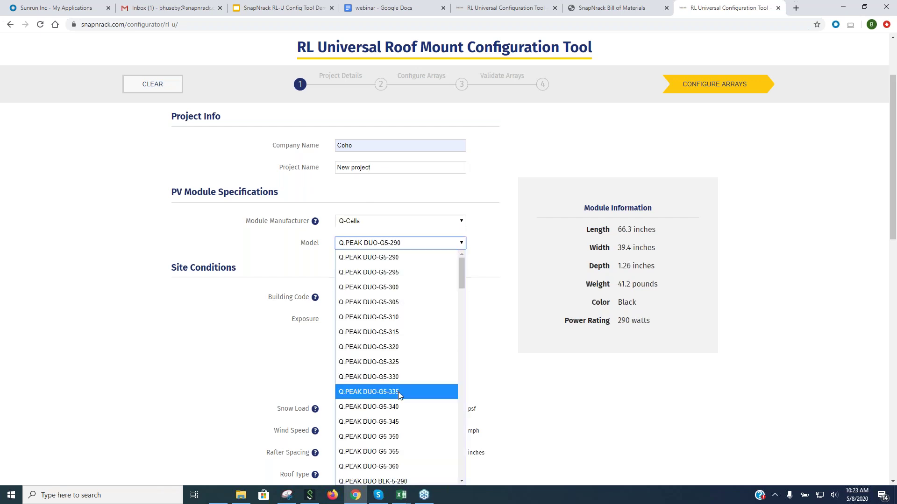
{"action": "left_click", "coordinate": [398, 391]}
Set the site conditions to 2018 IBC, snow load 31 - 40 psf, wind speed 130 mph and rafter spacing 16 inches.
{"action": "left_click", "coordinate": [392, 299]}
{"action": "left_click", "coordinate": [382, 314]}
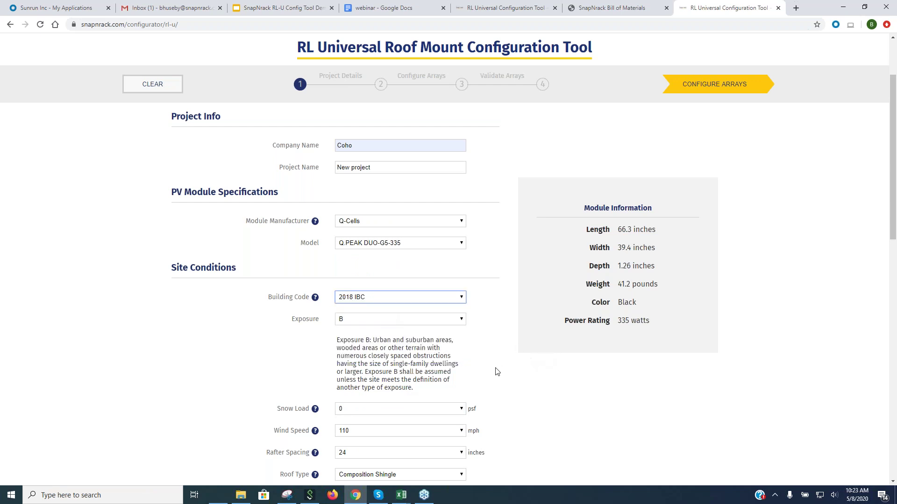
{"action": "scroll", "coordinate": [415, 306], "scroll_direction": "down", "scroll_amount": 3}
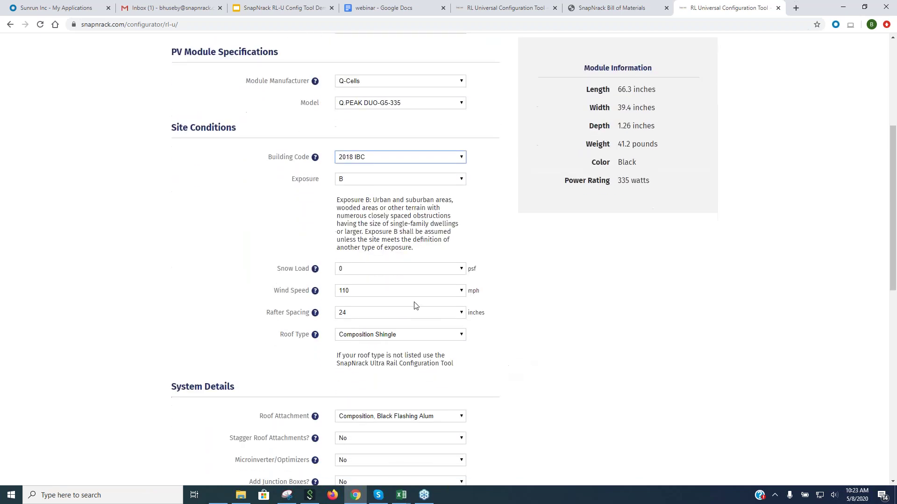
{"action": "left_click", "coordinate": [377, 270]}
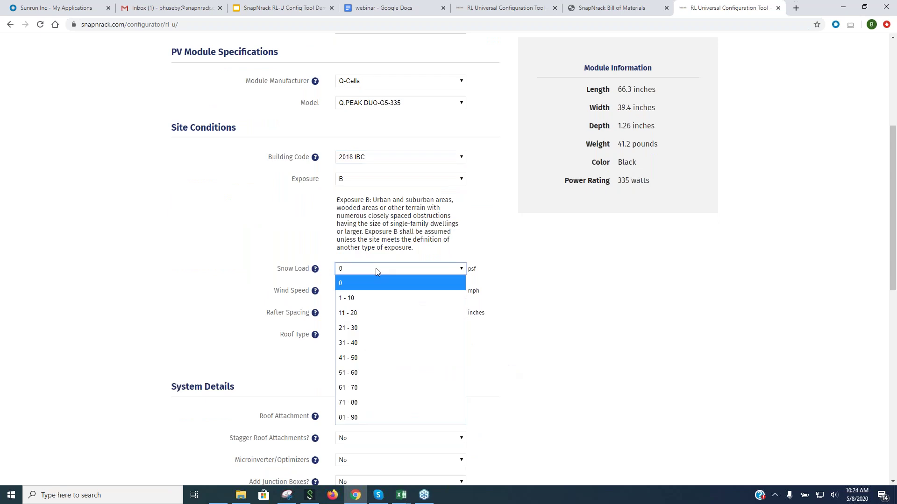
{"action": "left_click", "coordinate": [374, 344]}
{"action": "left_click", "coordinate": [373, 292]}
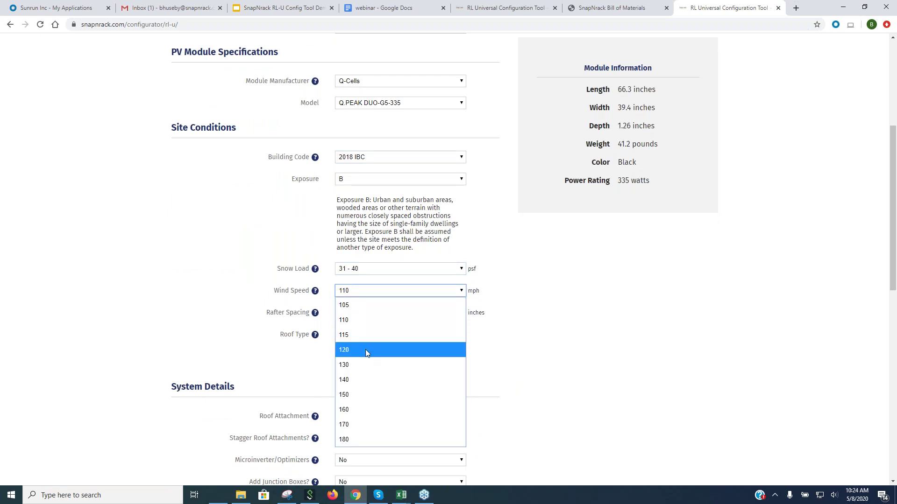
{"action": "left_click", "coordinate": [362, 365]}
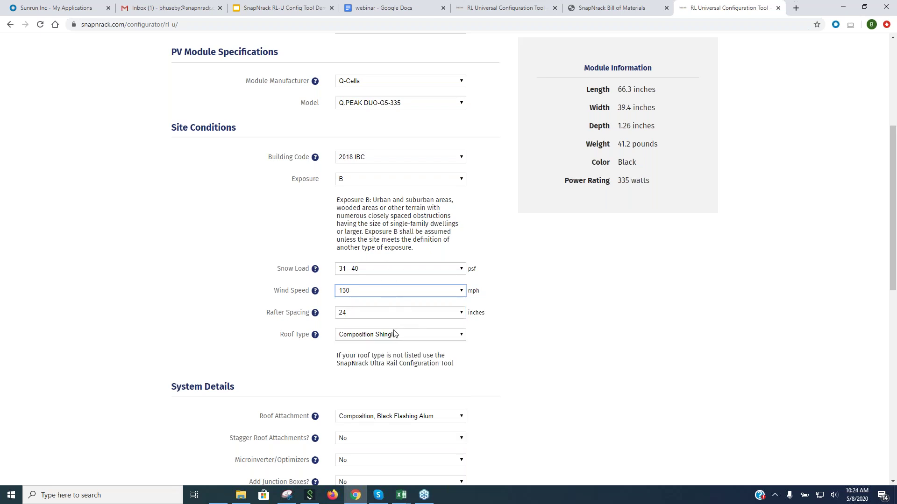
{"action": "left_click", "coordinate": [376, 318]}
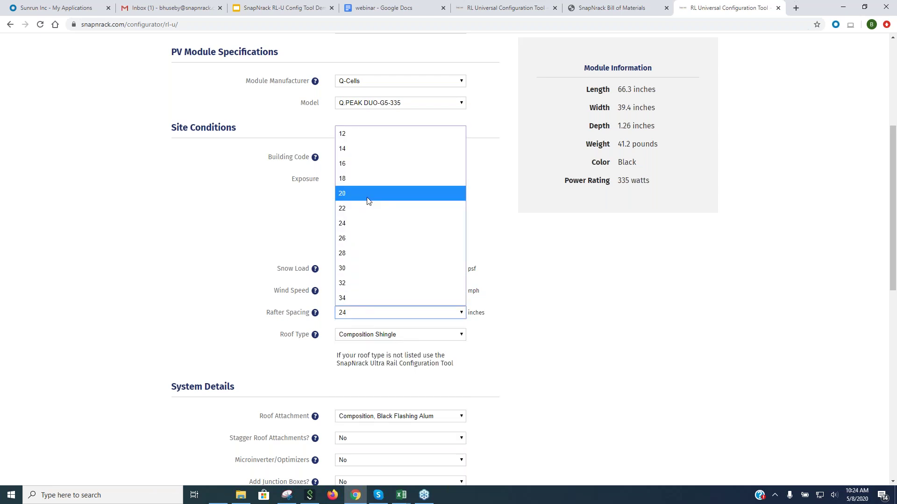
{"action": "left_click", "coordinate": [367, 165]}
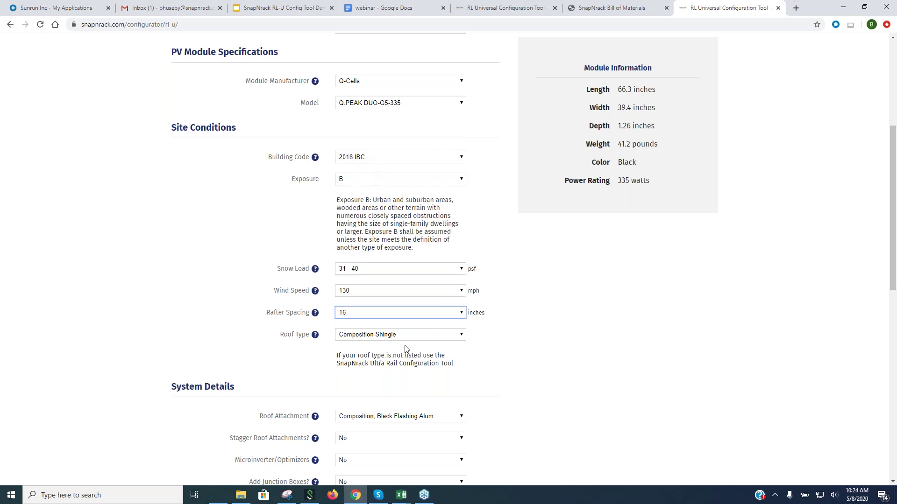
Set the system details to staggered roof attachments, SolarEdge optimizers and Junction Box S, keeping the Composition, Black Flashing Alum attachment.
{"action": "scroll", "coordinate": [464, 380], "scroll_direction": "down", "scroll_amount": 1}
{"action": "scroll", "coordinate": [464, 379], "scroll_direction": "down", "scroll_amount": 2}
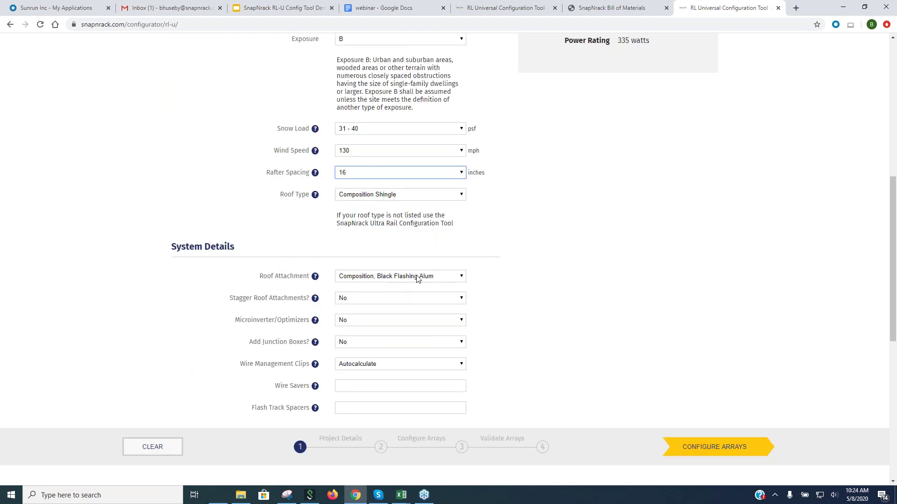
{"action": "left_click", "coordinate": [383, 276]}
{"action": "left_click", "coordinate": [383, 275]}
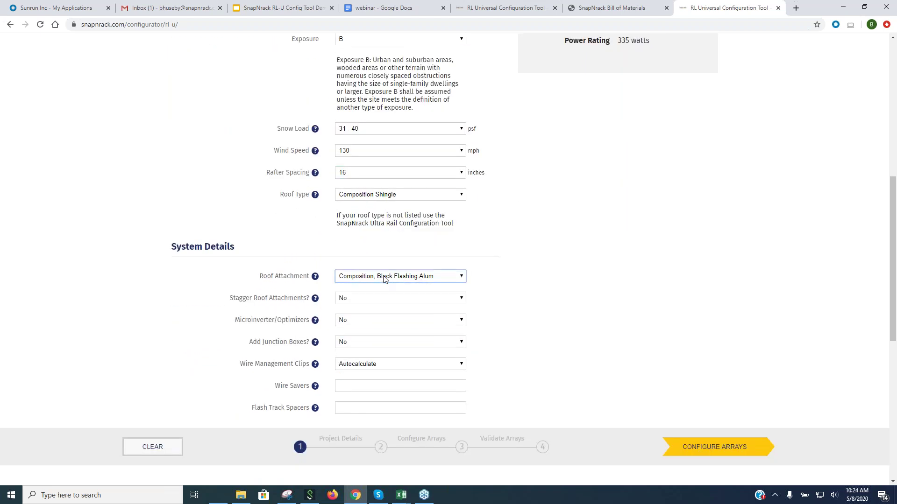
{"action": "left_click", "coordinate": [370, 299]}
{"action": "left_click", "coordinate": [363, 329]}
{"action": "left_click", "coordinate": [370, 321]}
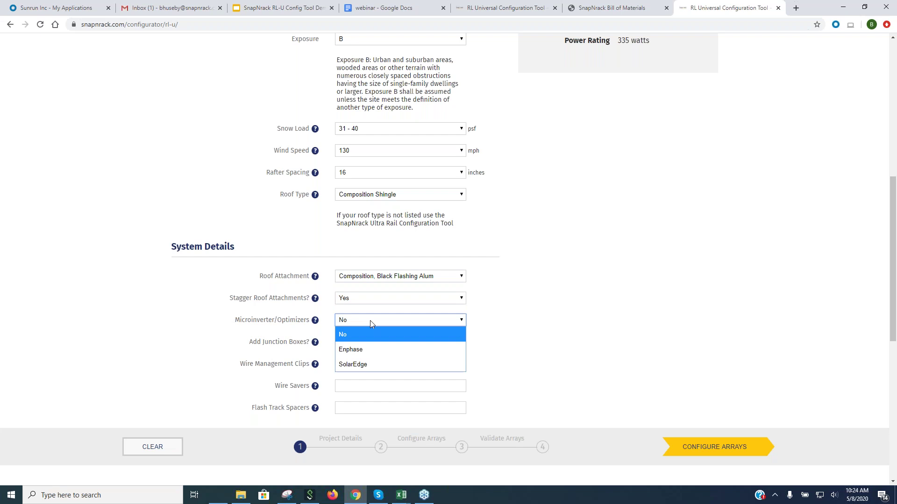
{"action": "left_click", "coordinate": [371, 364]}
{"action": "left_click", "coordinate": [376, 346]}
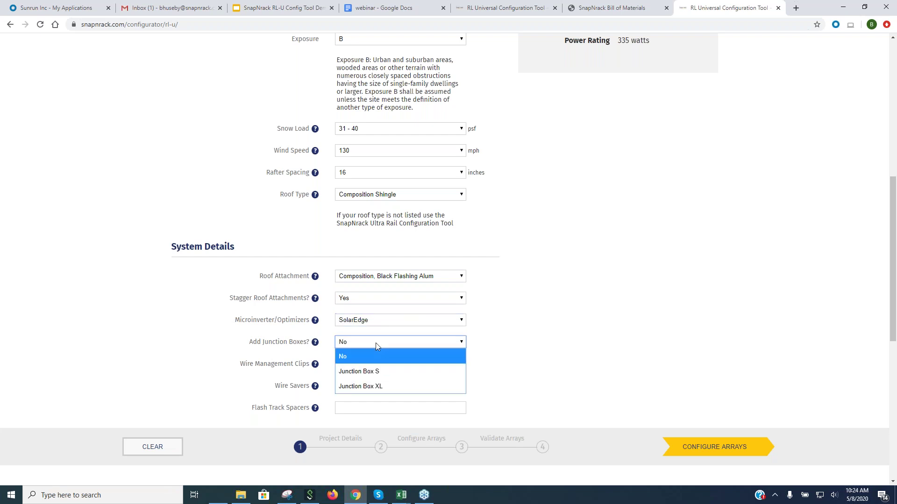
{"action": "left_click", "coordinate": [374, 372]}
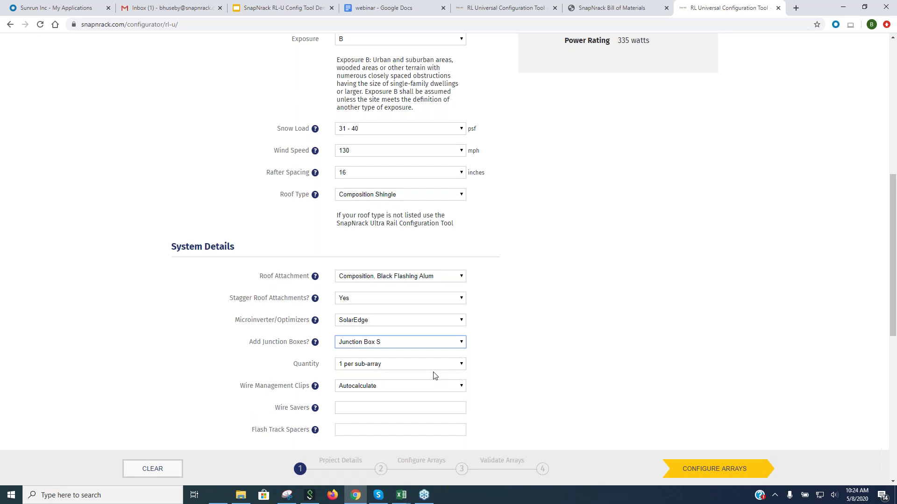
Finish the project details and proceed to array configuration with the details of the first sub-array open.
{"action": "scroll", "coordinate": [404, 372], "scroll_direction": "down", "scroll_amount": 2}
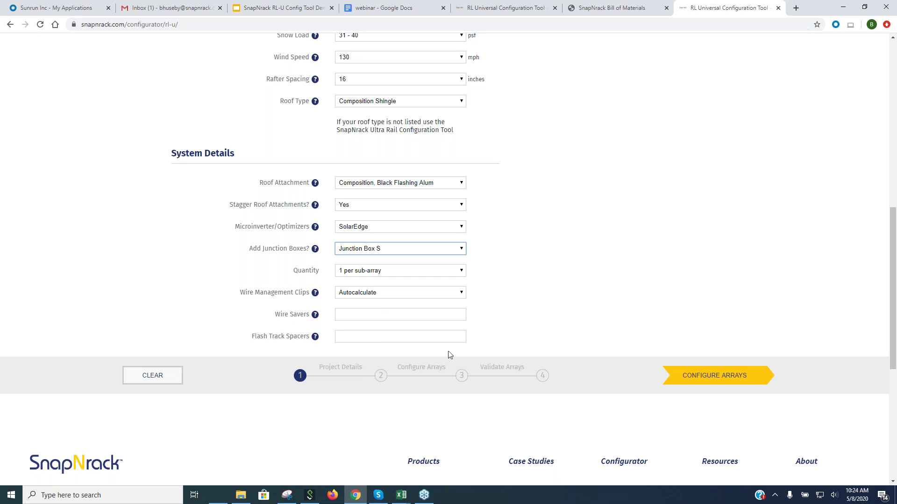
{"action": "left_click", "coordinate": [700, 379]}
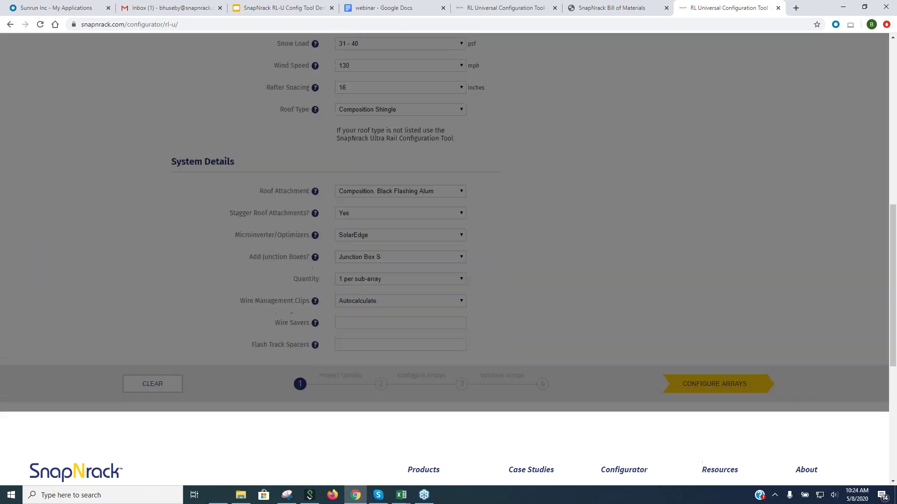
{"action": "left_click", "coordinate": [531, 290]}
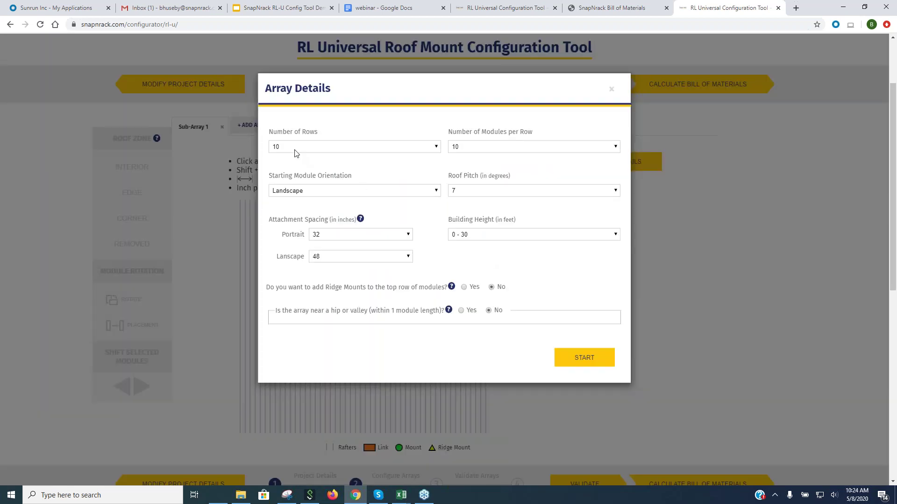
Examine the roof layout drawing on page 2 of the webinar document in Google Docs and return to the new project's array details.
{"action": "left_click", "coordinate": [434, 6]}
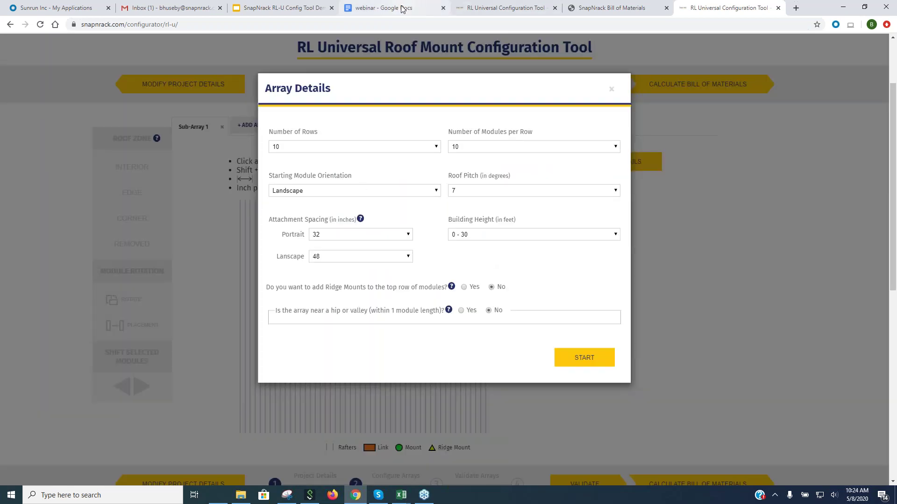
{"action": "scroll", "coordinate": [267, 230], "scroll_direction": "down", "scroll_amount": 10}
{"action": "scroll", "coordinate": [518, 311], "scroll_direction": "down", "scroll_amount": 7}
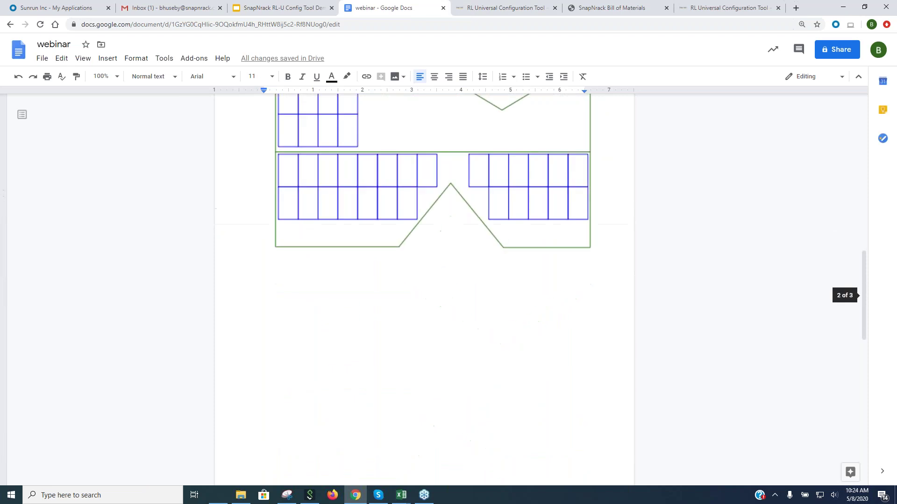
{"action": "scroll", "coordinate": [518, 311], "scroll_direction": "up", "scroll_amount": 2}
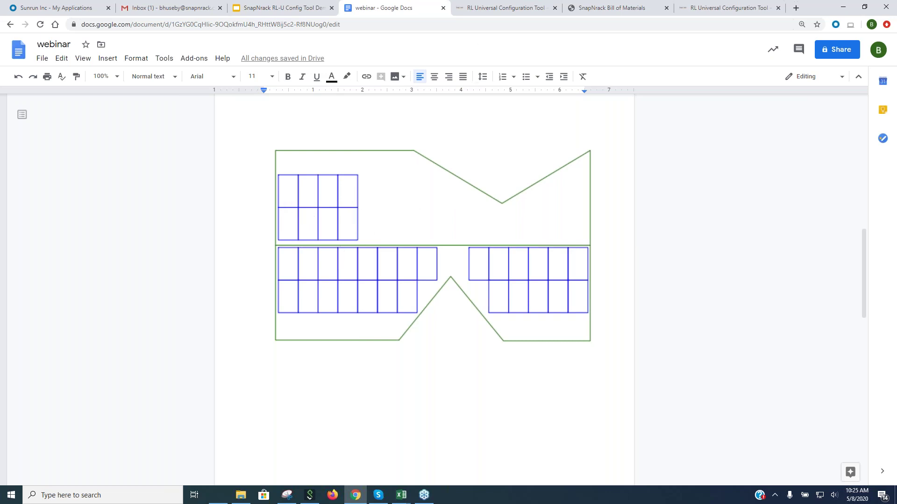
{"action": "left_click", "coordinate": [496, 9]}
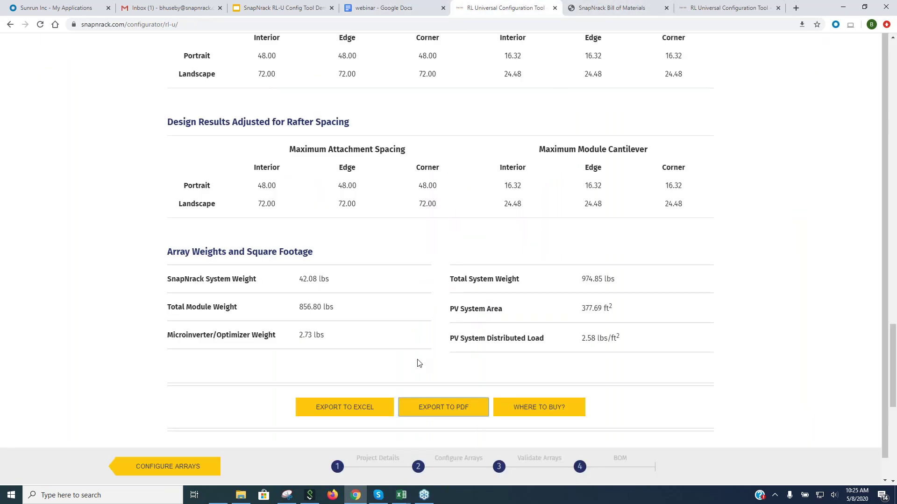
{"action": "left_click", "coordinate": [631, 9]}
{"action": "left_click", "coordinate": [720, 8]}
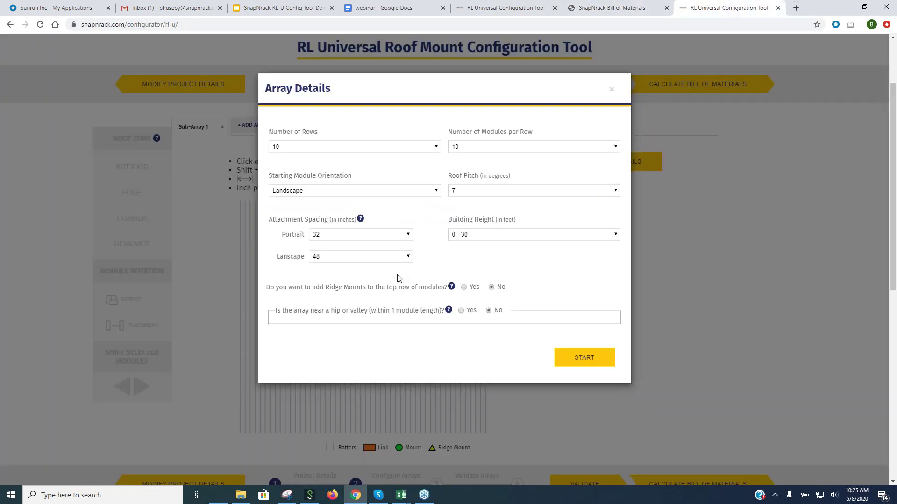
Set the first sub-array to 2 rows of 4 modules in portrait orientation with a 28-degree roof pitch.
{"action": "left_click", "coordinate": [312, 146]}
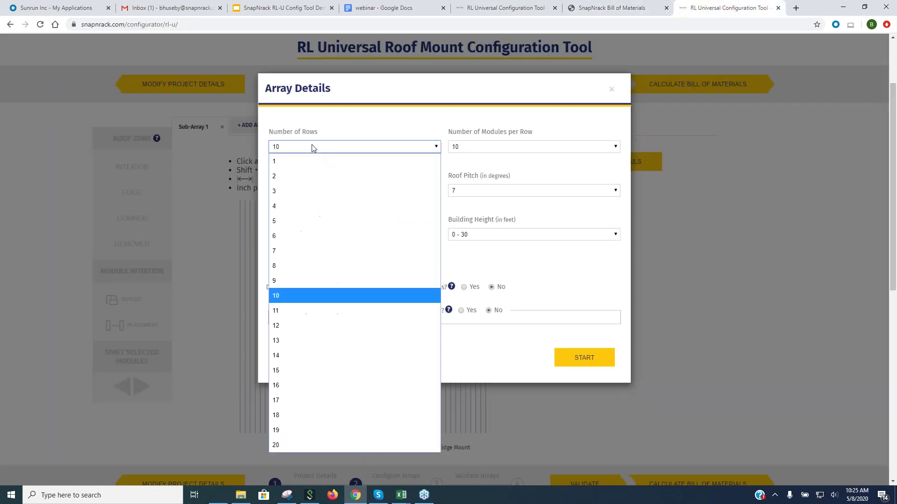
{"action": "left_click", "coordinate": [293, 176]}
{"action": "left_click", "coordinate": [478, 147]}
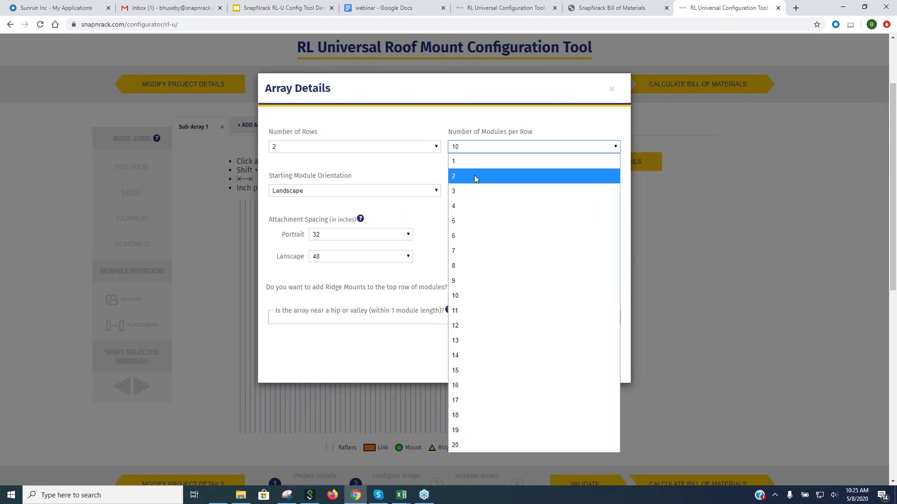
{"action": "left_click", "coordinate": [472, 205]}
{"action": "left_click", "coordinate": [325, 196]}
{"action": "left_click", "coordinate": [323, 202]}
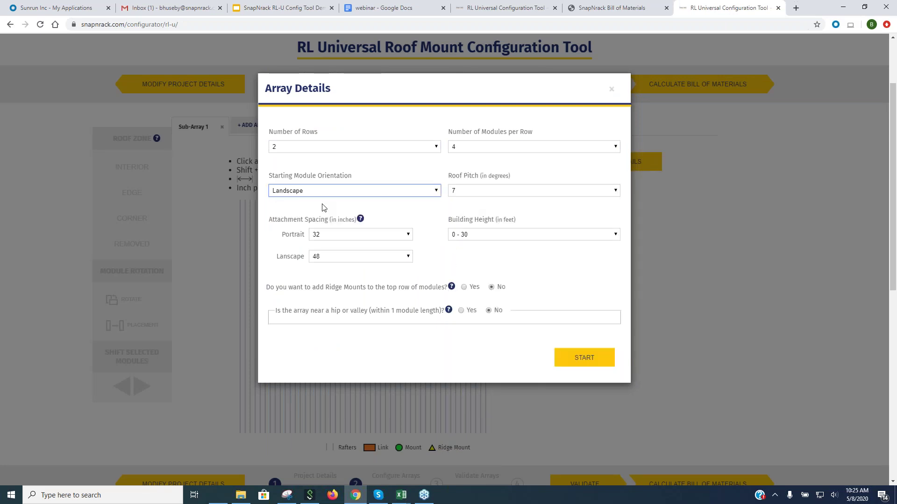
{"action": "left_click", "coordinate": [497, 191]}
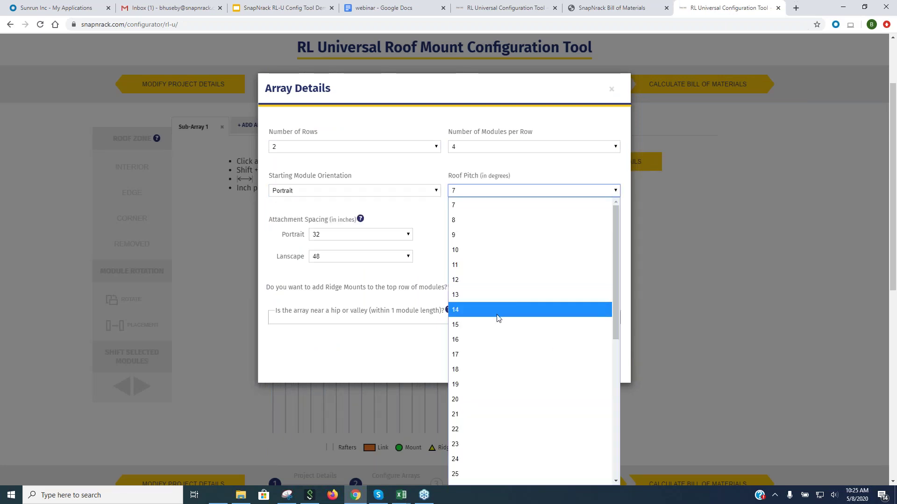
{"action": "scroll", "coordinate": [489, 371], "scroll_direction": "down", "scroll_amount": 4}
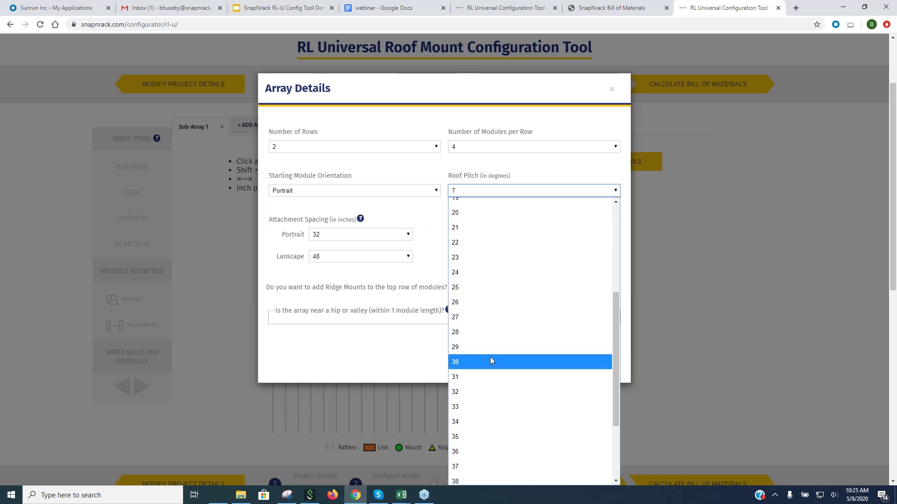
{"action": "left_click", "coordinate": [487, 332]}
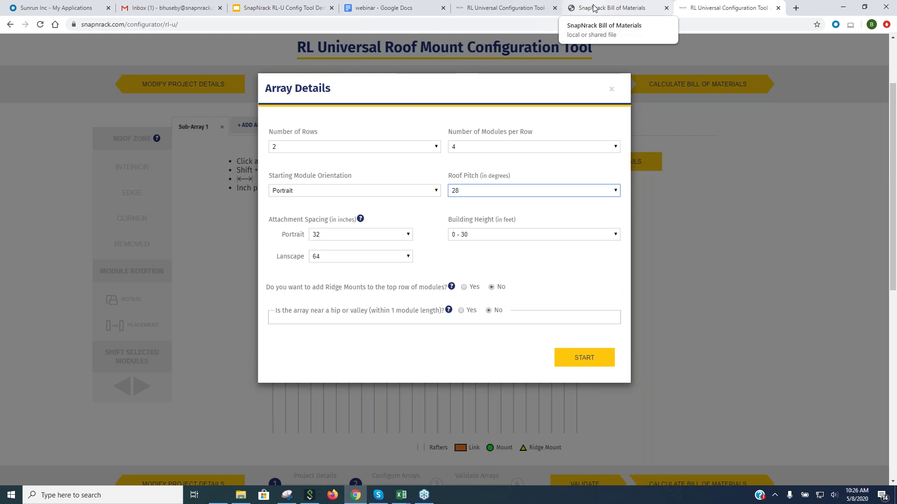
Check the roof drawing in the webinar document, then add ridge mounts to the top module row and generate the array layout.
{"action": "left_click", "coordinate": [388, 12]}
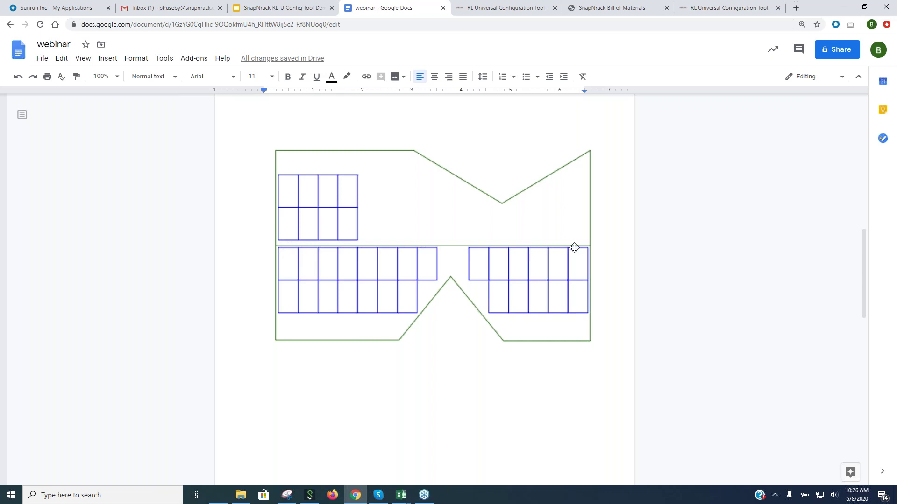
{"action": "left_click", "coordinate": [707, 8]}
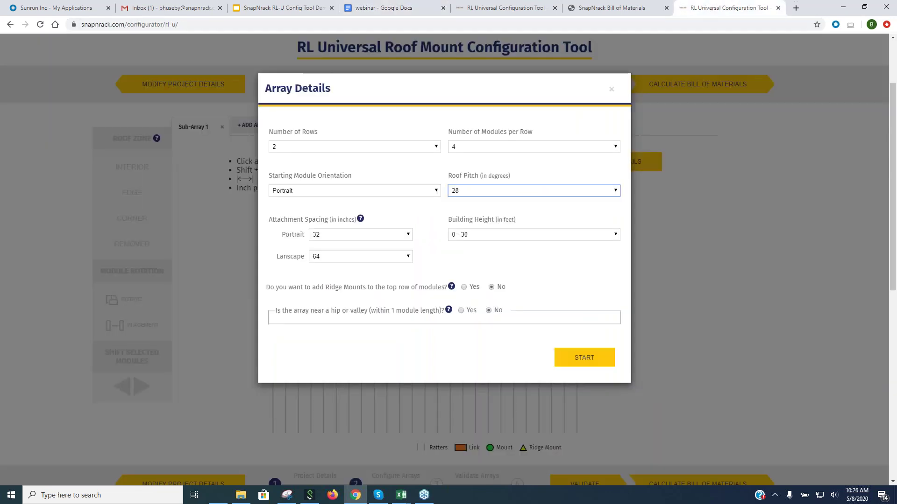
{"action": "left_click", "coordinate": [464, 287]}
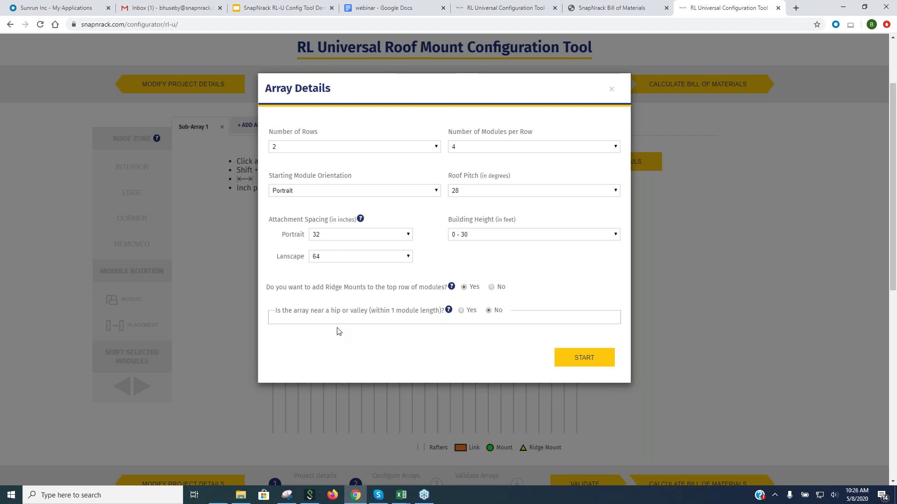
{"action": "left_click", "coordinate": [585, 359]}
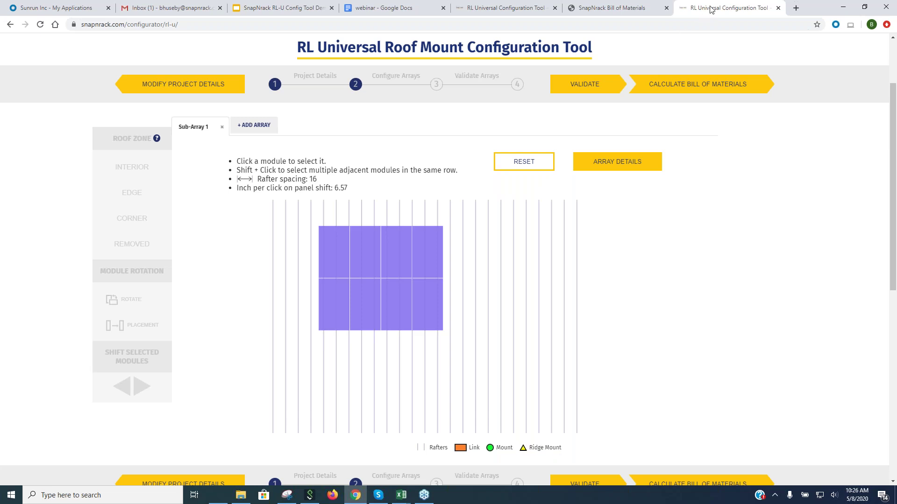
Compare the generated sub-array with the roof drawing in the webinar document and return to the array configuration.
{"action": "left_click", "coordinate": [498, 11]}
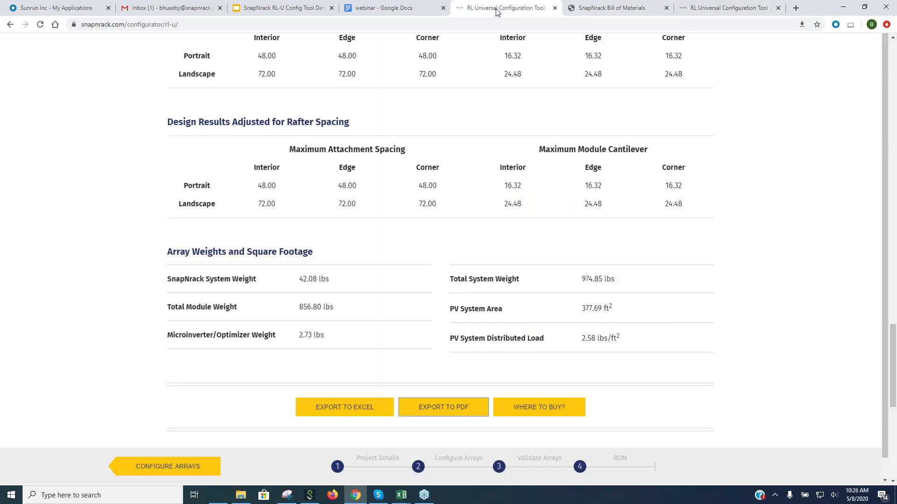
{"action": "left_click", "coordinate": [381, 13]}
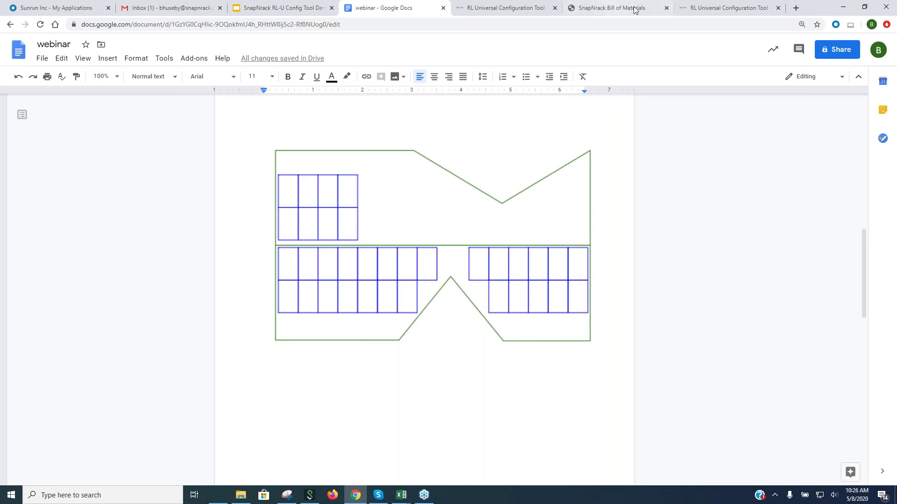
{"action": "left_click", "coordinate": [713, 9]}
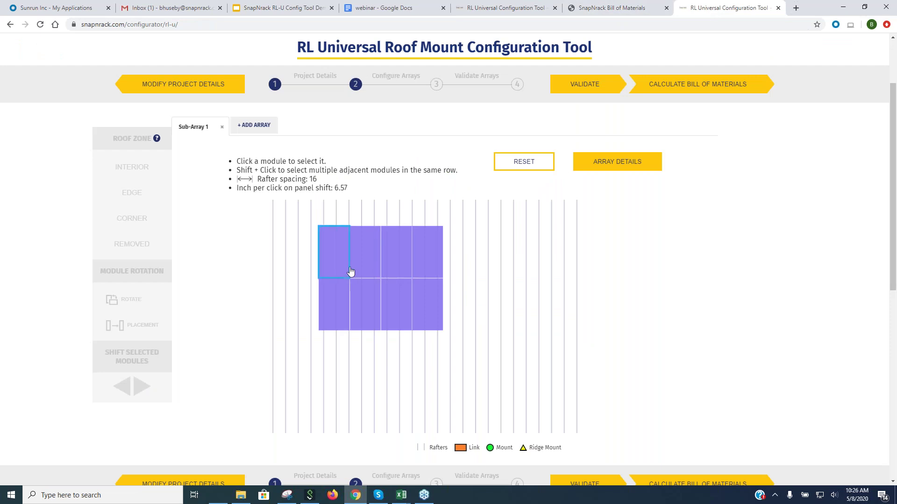
Check the roof drawing, assign the corner zone to Sub-Array 1's top-right module and the edge zone to its other top-row modules, and validate.
{"action": "left_click", "coordinate": [376, 9]}
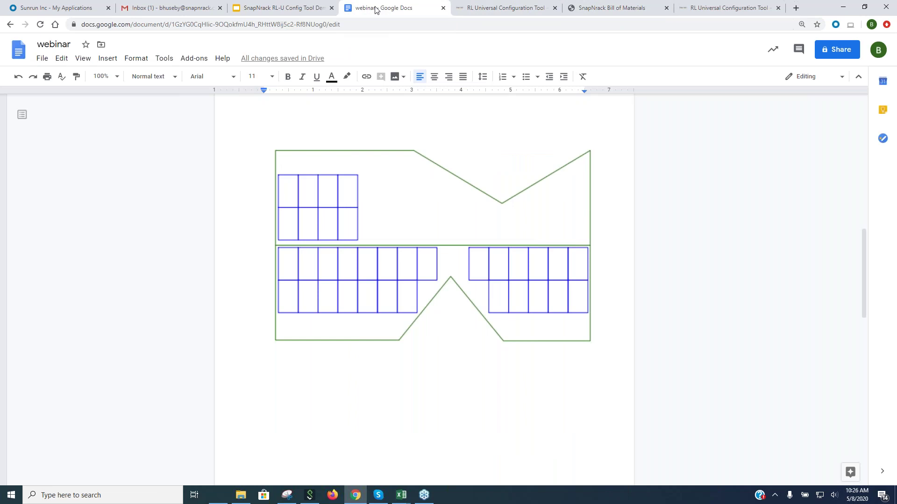
{"action": "left_click", "coordinate": [697, 9]}
{"action": "left_click", "coordinate": [440, 258]}
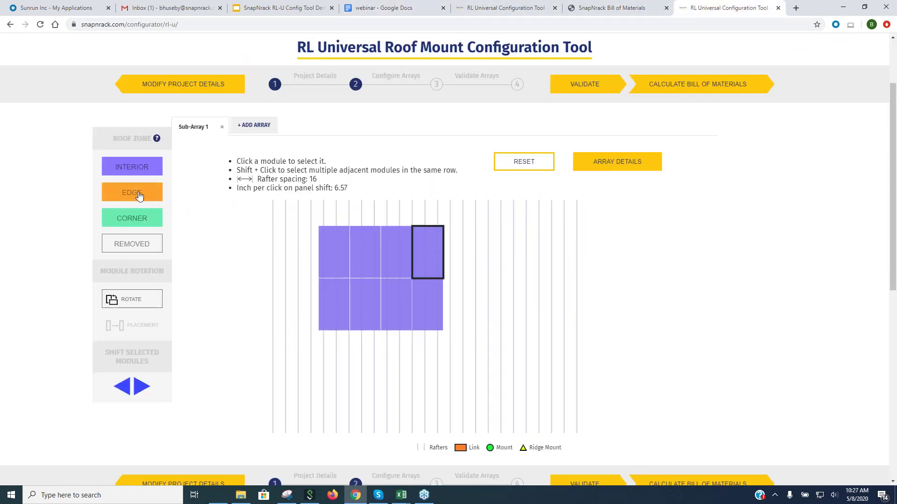
{"action": "left_click", "coordinate": [140, 221]}
{"action": "left_click", "coordinate": [329, 251]}
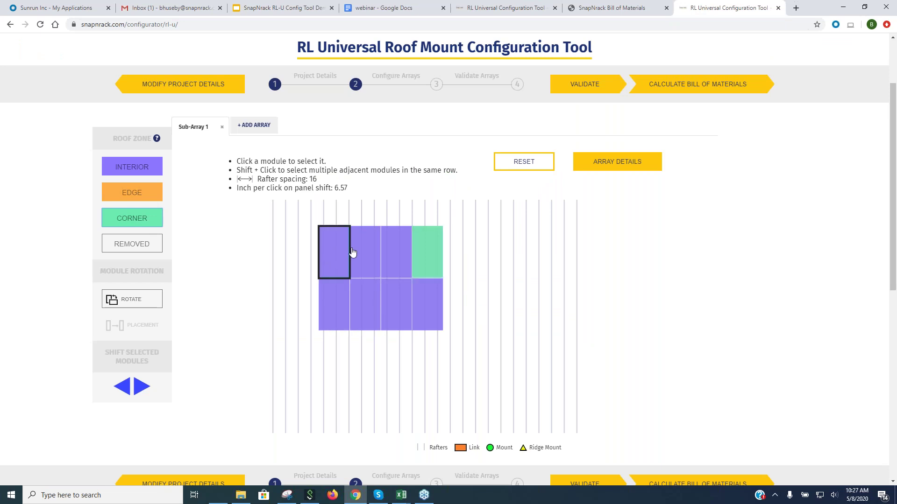
{"action": "left_click", "coordinate": [400, 247], "text": "shift"}
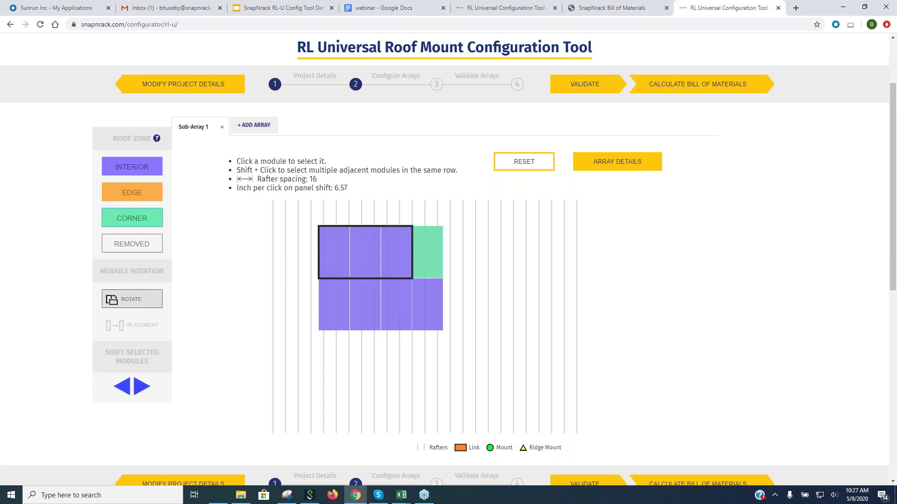
{"action": "left_click", "coordinate": [133, 197]}
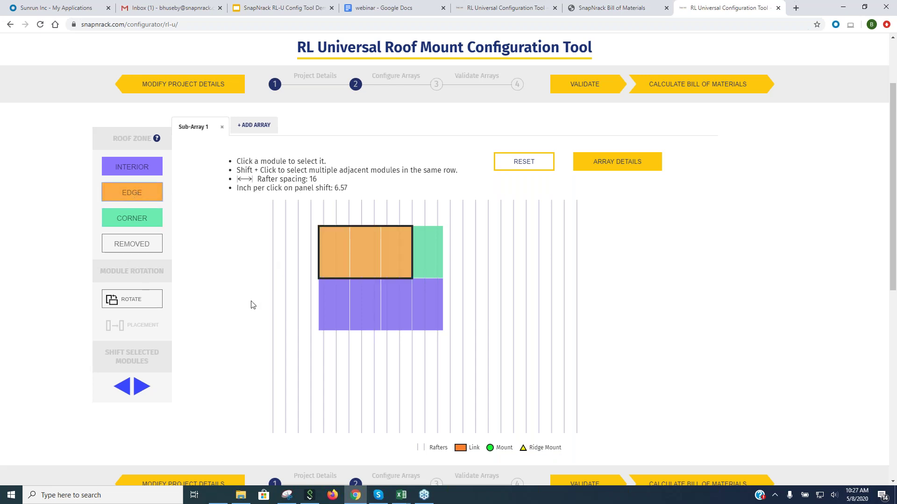
{"action": "left_click", "coordinate": [583, 86]}
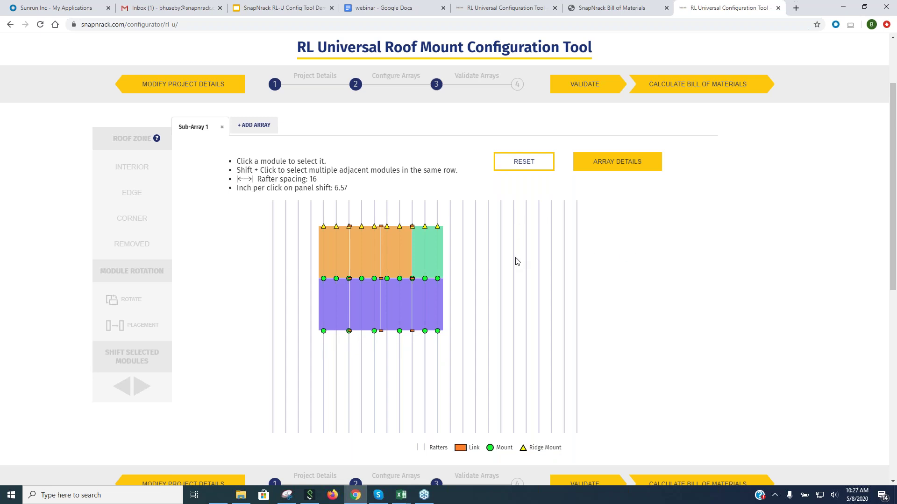
Add a second sub-array with 2 rows of 15 modules, consulting the roof drawing in the webinar document.
{"action": "left_click", "coordinate": [260, 126]}
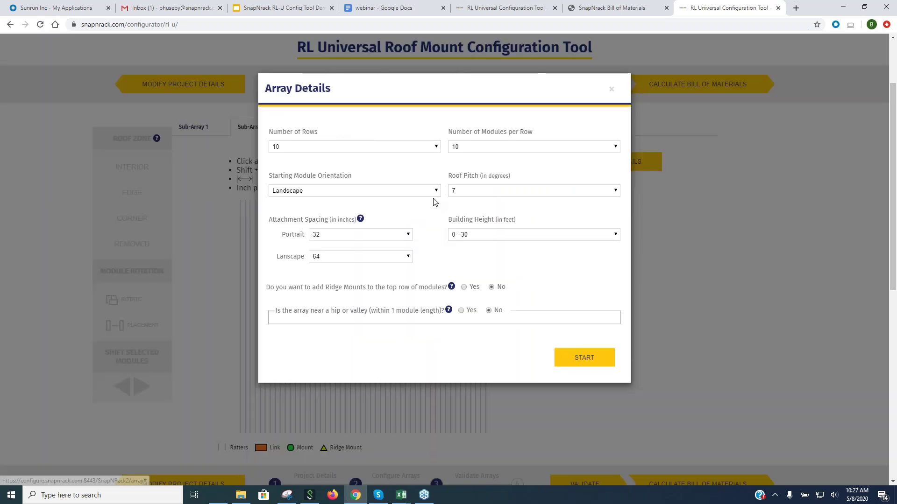
{"action": "left_click", "coordinate": [396, 13]}
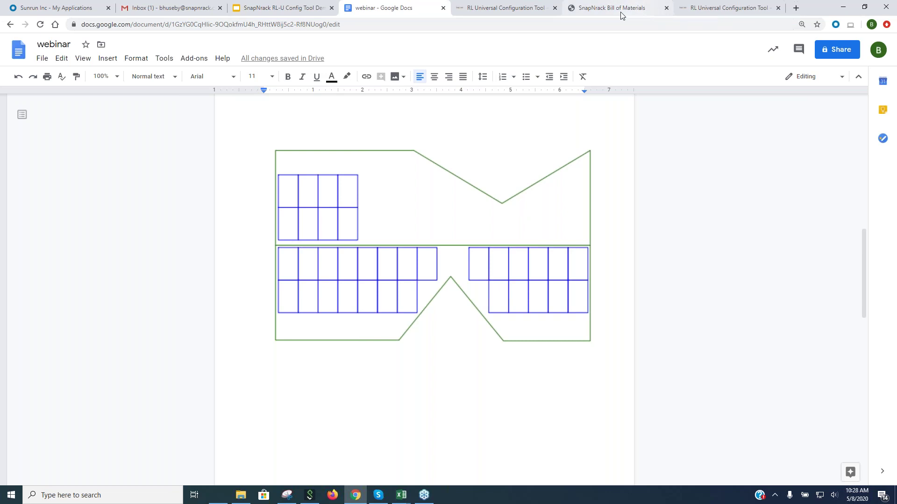
{"action": "left_click", "coordinate": [702, 11]}
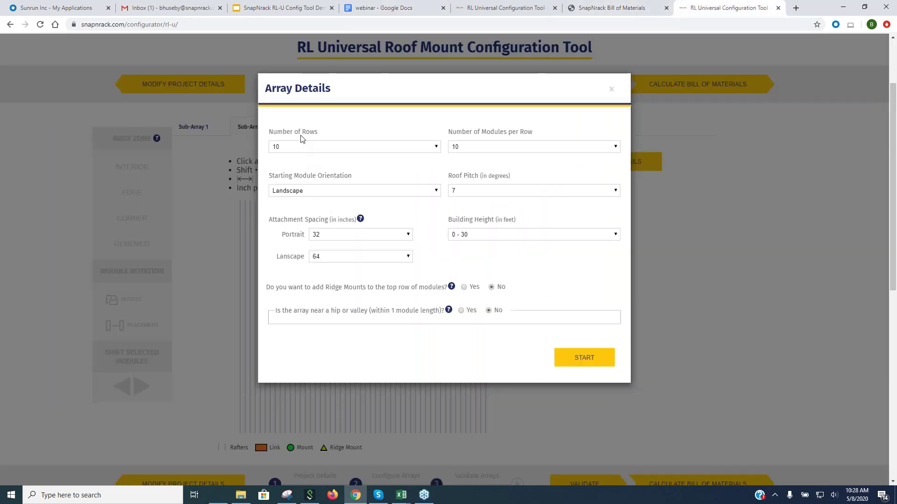
{"action": "left_click", "coordinate": [290, 147]}
{"action": "left_click", "coordinate": [293, 175]}
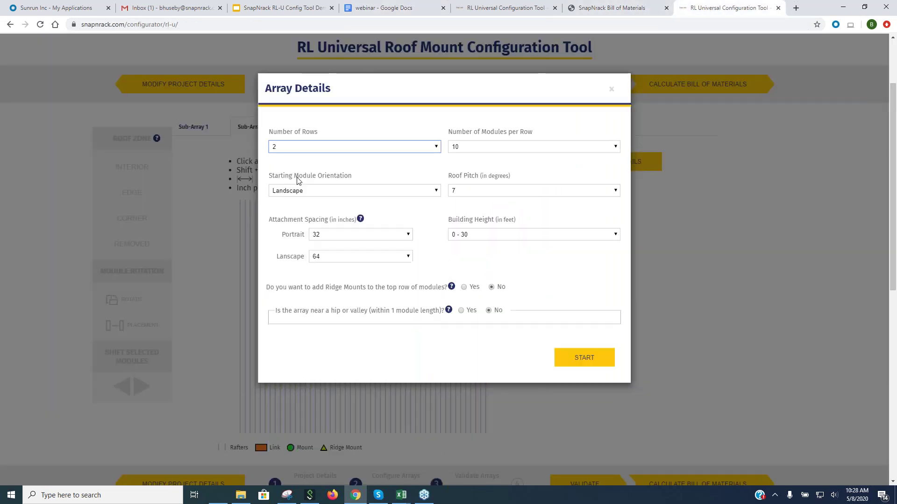
{"action": "left_click", "coordinate": [490, 152]}
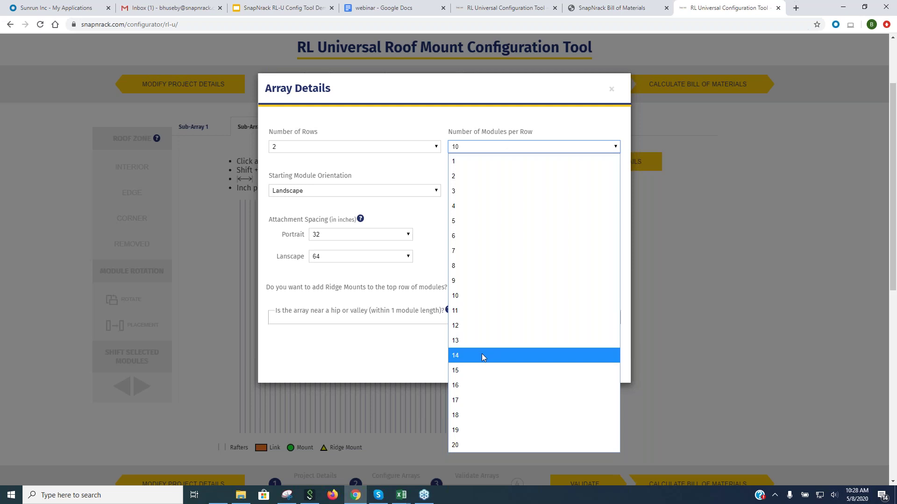
{"action": "left_click", "coordinate": [479, 371]}
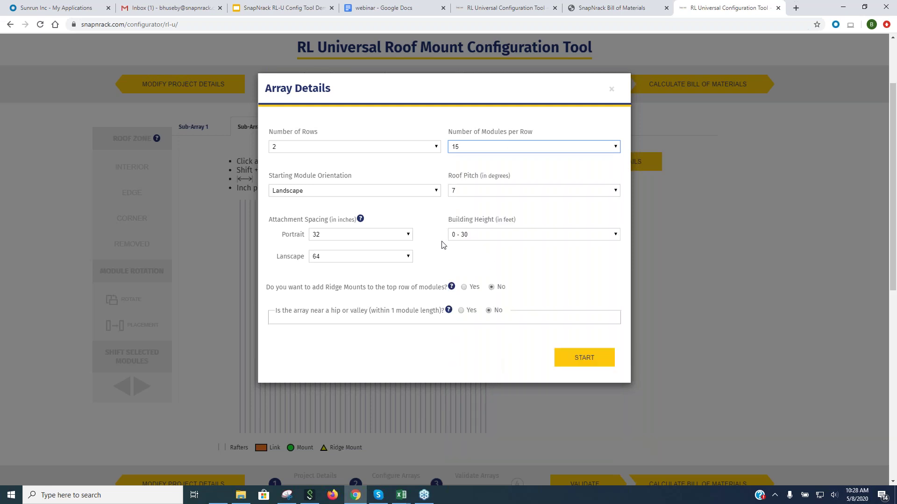
Give the second sub-array a 28-degree roof pitch, portrait orientation and ridge mounts on the top row, and generate its layout.
{"action": "left_click", "coordinate": [474, 192]}
{"action": "scroll", "coordinate": [478, 421], "scroll_direction": "down", "scroll_amount": 2}
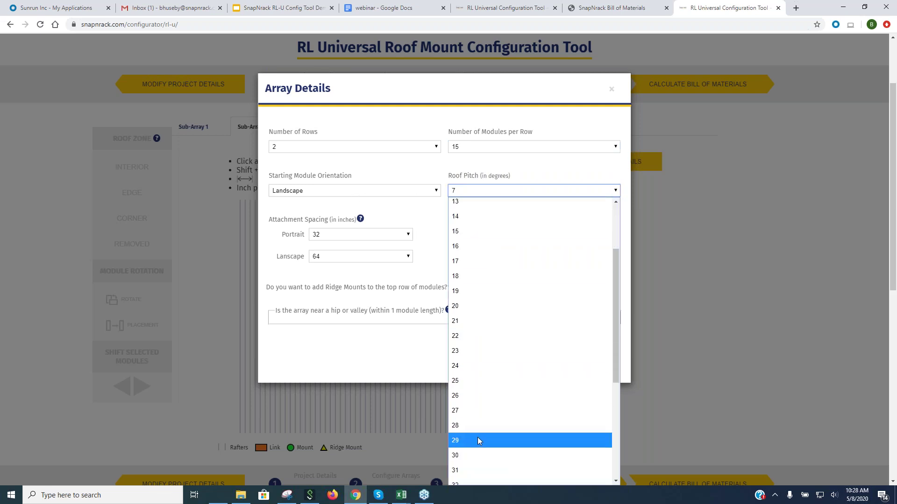
{"action": "left_click", "coordinate": [472, 425]}
{"action": "left_click", "coordinate": [314, 193]}
{"action": "left_click", "coordinate": [307, 206]}
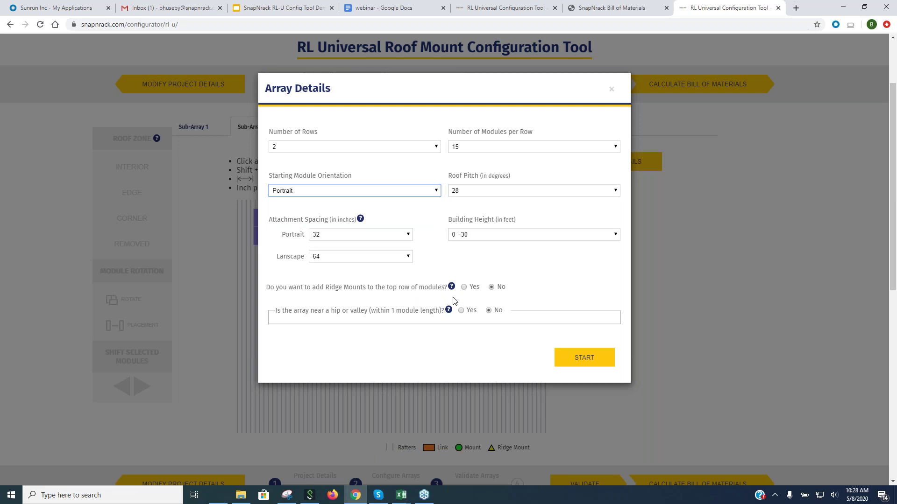
{"action": "left_click", "coordinate": [464, 288]}
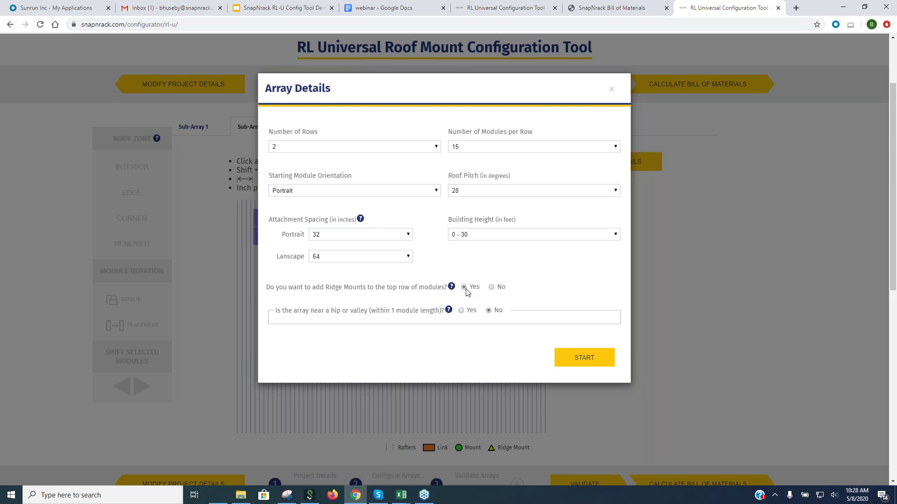
{"action": "left_click", "coordinate": [590, 360]}
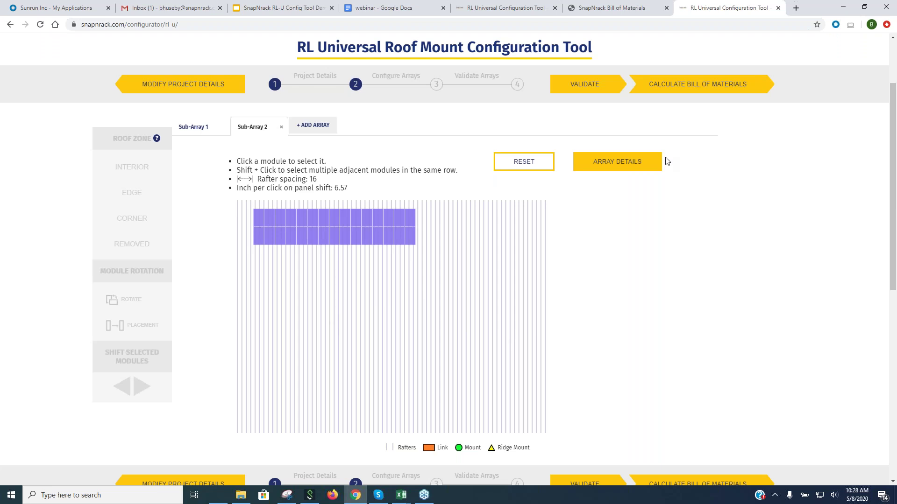
Following the roof drawing, remove the ninth module of Sub-Array 2's top row and modules eight to ten of its bottom row.
{"action": "left_click", "coordinate": [383, 9]}
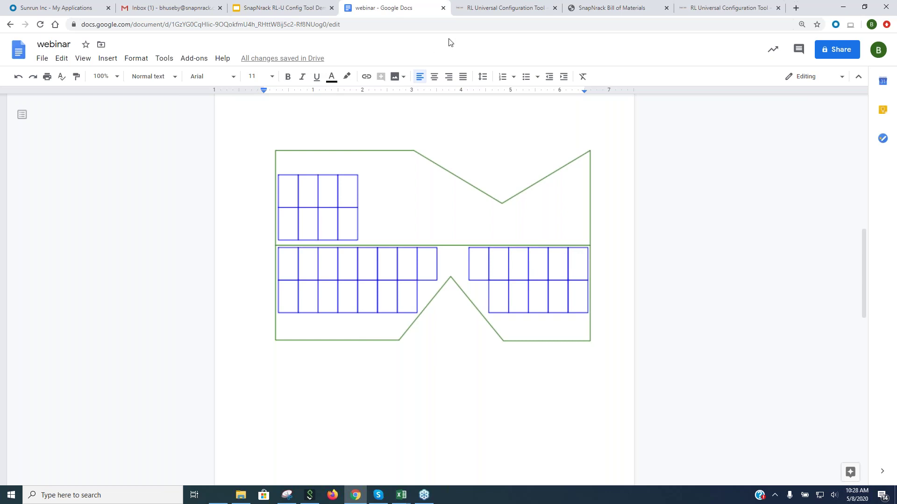
{"action": "left_click", "coordinate": [700, 9]}
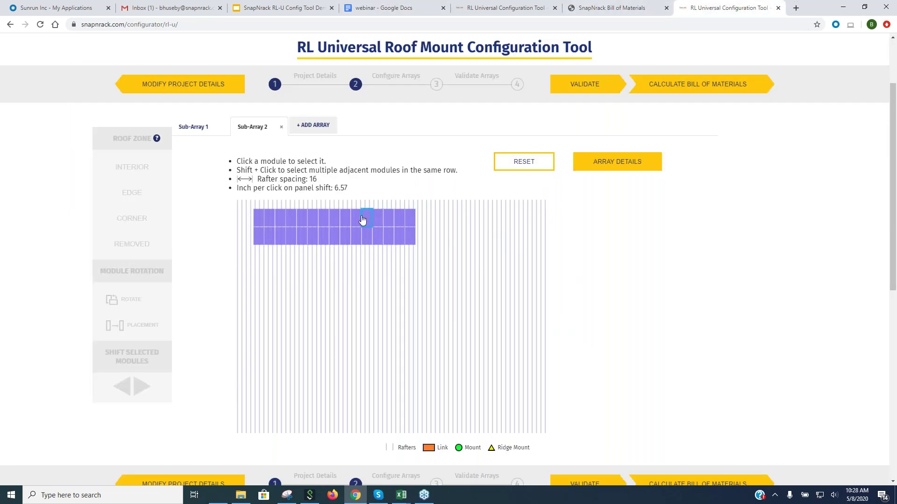
{"action": "left_click", "coordinate": [344, 219]}
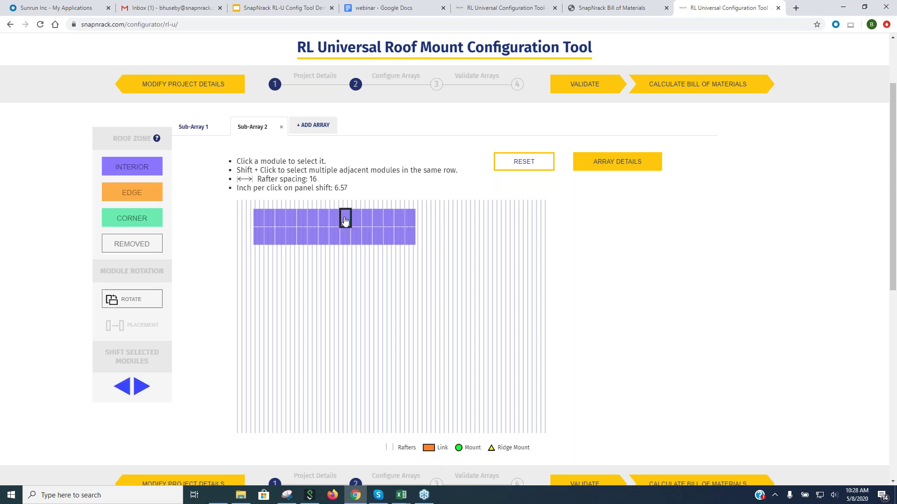
{"action": "left_click", "coordinate": [140, 244]}
{"action": "left_click", "coordinate": [347, 237]}
{"action": "left_click", "coordinate": [357, 236]}
{"action": "left_click", "coordinate": [137, 250]}
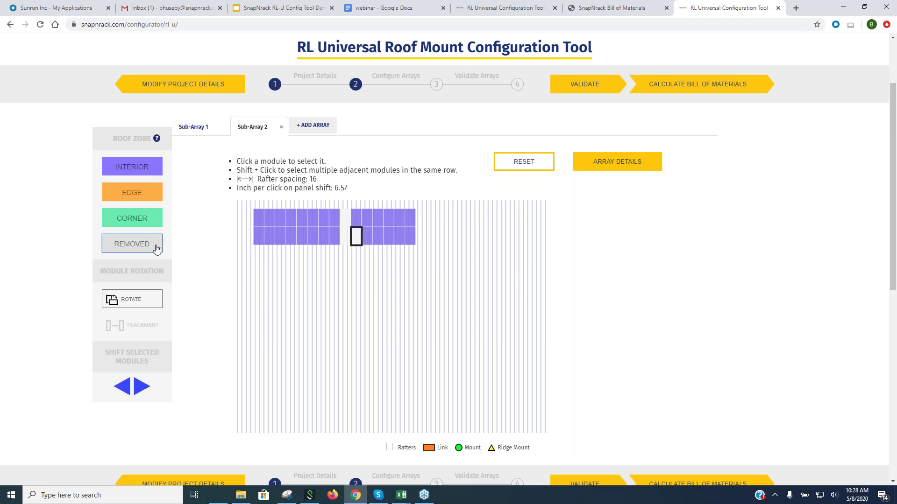
{"action": "left_click", "coordinate": [394, 8]}
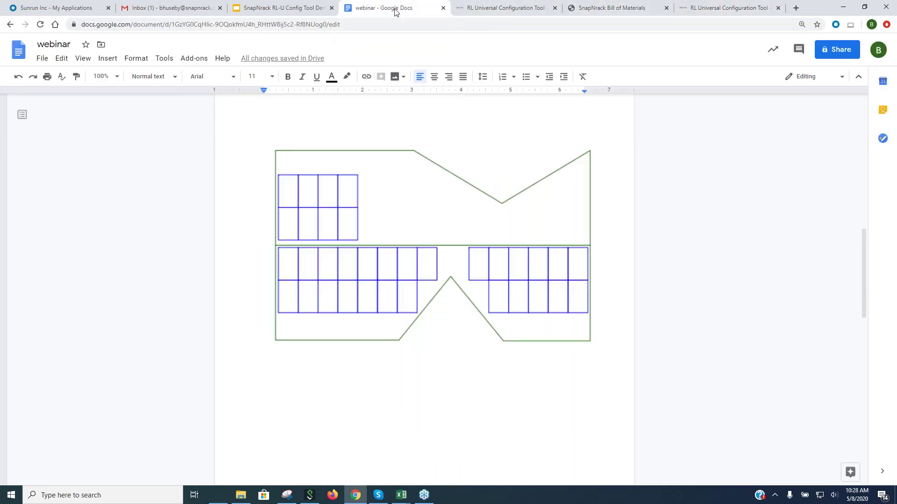
{"action": "left_click", "coordinate": [701, 8]}
{"action": "left_click", "coordinate": [333, 240]}
{"action": "left_click", "coordinate": [130, 244]}
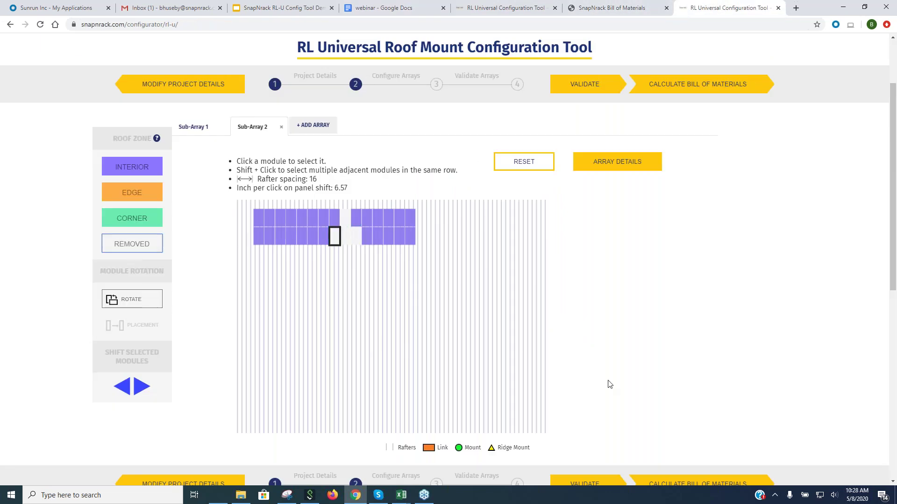
Shift the modules beyond the gap three increments to the right in both rows of Sub-Array 2, and validate the layout.
{"action": "left_click", "coordinate": [301, 218]}
{"action": "left_click", "coordinate": [356, 221]}
{"action": "left_click", "coordinate": [141, 387]}
{"action": "left_click", "coordinate": [141, 387]}
{"action": "left_click", "coordinate": [141, 387]}
{"action": "left_click", "coordinate": [374, 240]}
{"action": "left_click", "coordinate": [369, 241]}
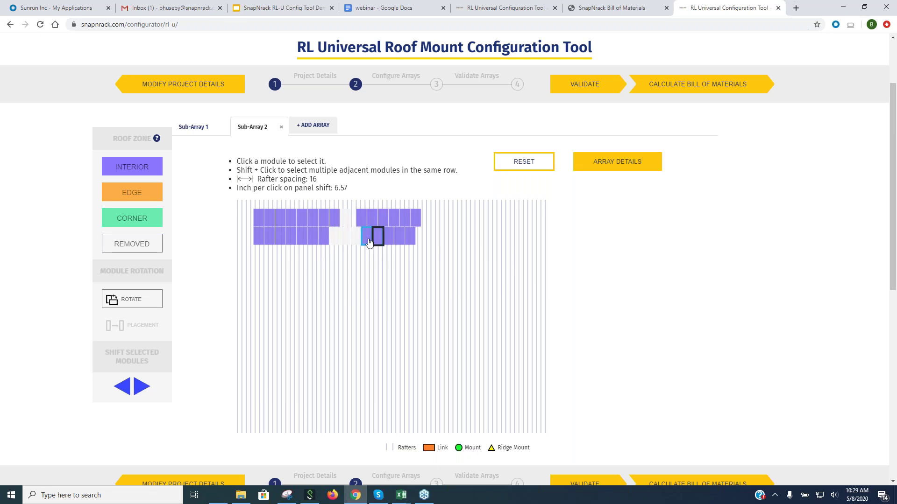
{"action": "left_click", "coordinate": [142, 387]}
{"action": "left_click", "coordinate": [141, 387]}
{"action": "left_click", "coordinate": [141, 386]}
{"action": "left_click", "coordinate": [585, 86]}
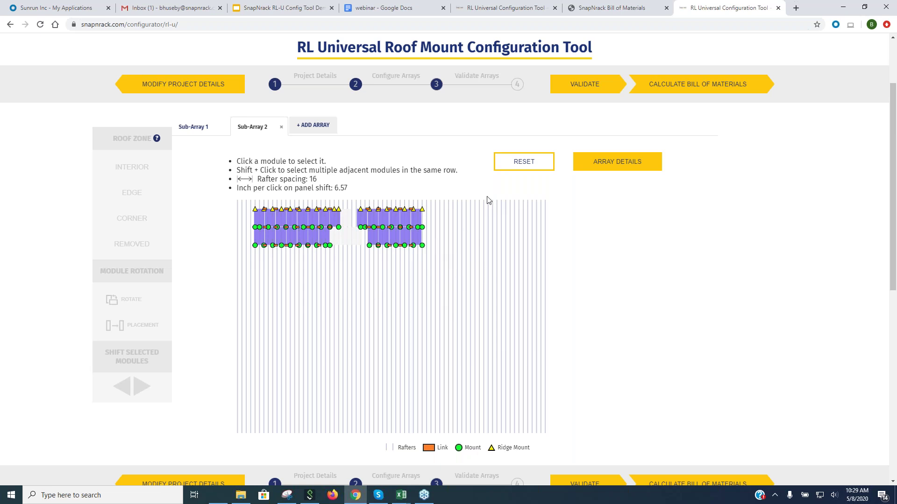
After rechecking the roof drawing, assign the edge zone to the left group's top row in Sub-Array 2 and the corner zone to its outermost module.
{"action": "left_click", "coordinate": [257, 217]}
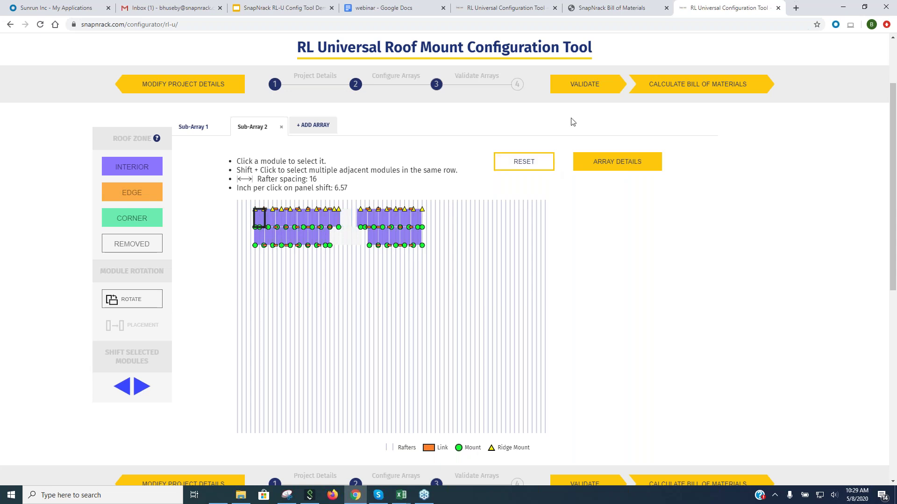
{"action": "left_click", "coordinate": [589, 10]}
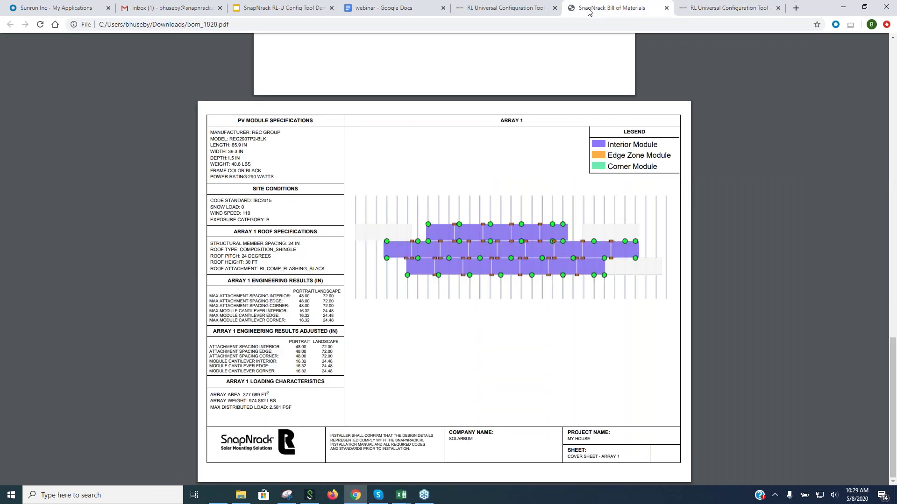
{"action": "left_click", "coordinate": [427, 12]}
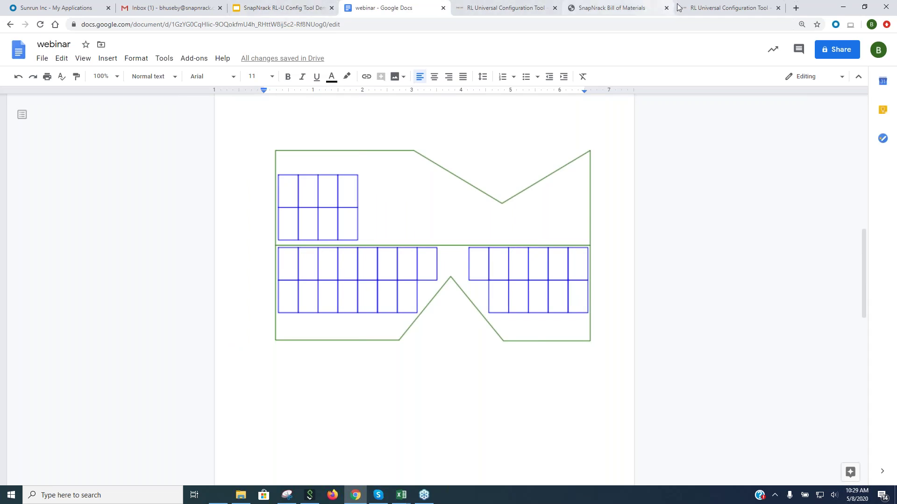
{"action": "left_click", "coordinate": [713, 12]}
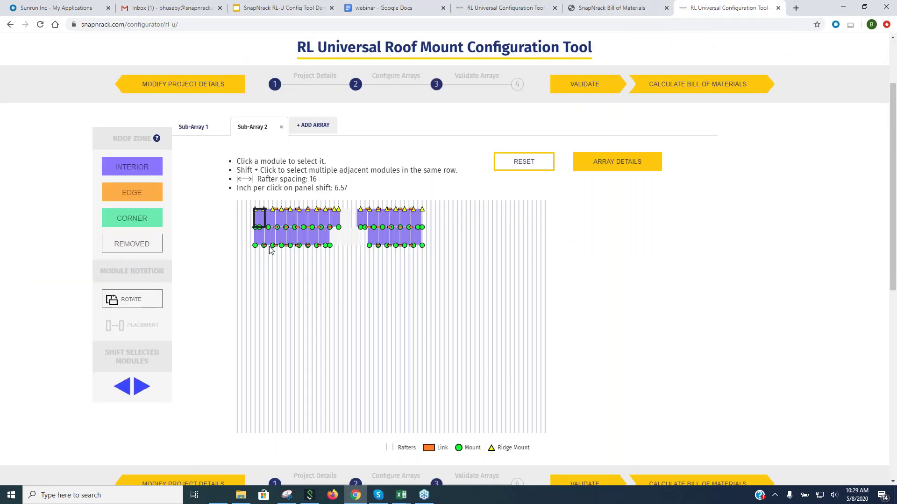
{"action": "left_click", "coordinate": [337, 219], "text": "shift"}
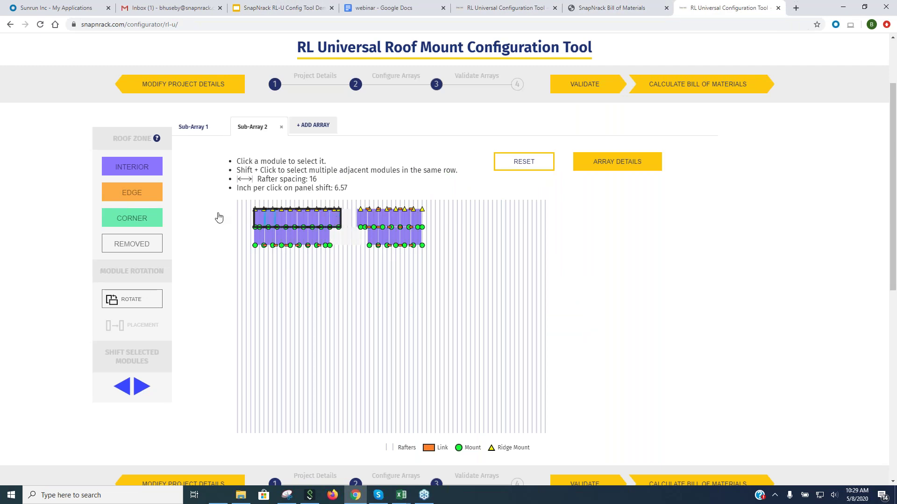
{"action": "left_click", "coordinate": [137, 200]}
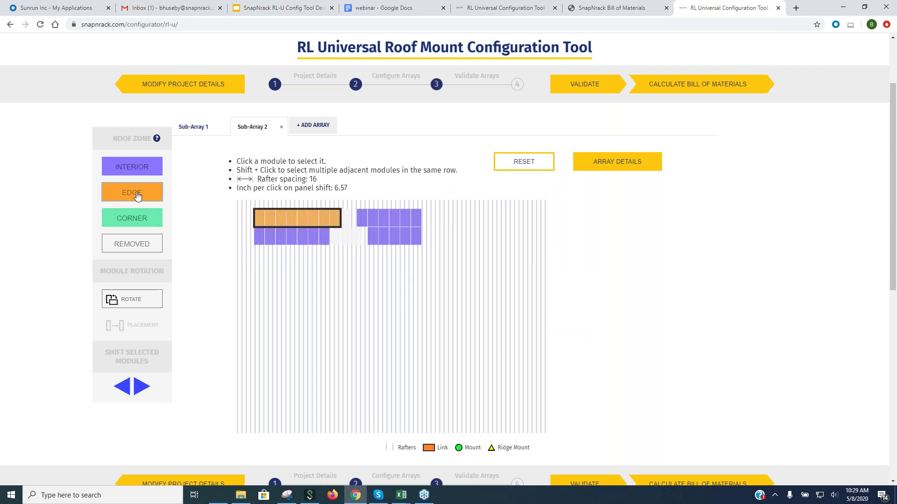
{"action": "left_click", "coordinate": [259, 218]}
{"action": "left_click", "coordinate": [136, 219]}
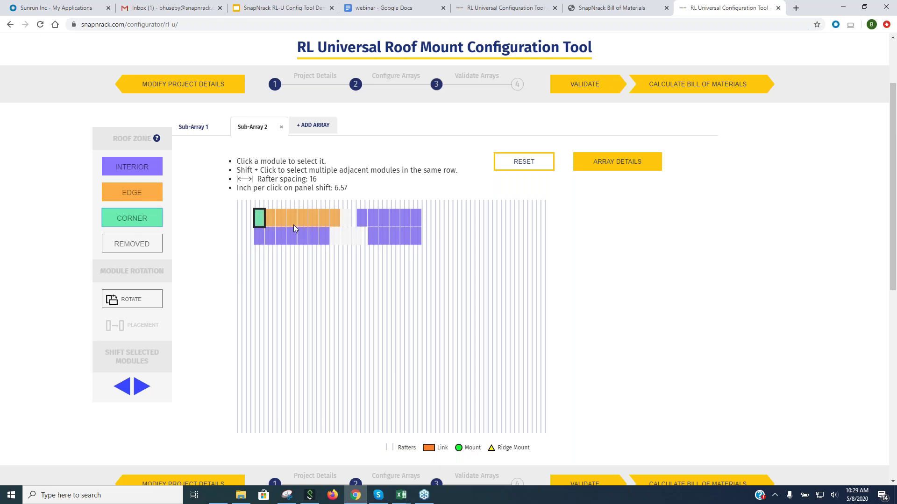
Assign the edge zone to the first five top-row modules of Sub-Array 2's right group and the corner zone to the outermost one.
{"action": "left_click", "coordinate": [364, 220]}
{"action": "left_click", "coordinate": [407, 223], "text": "shift"}
{"action": "left_click", "coordinate": [143, 194]}
{"action": "left_click", "coordinate": [416, 218]}
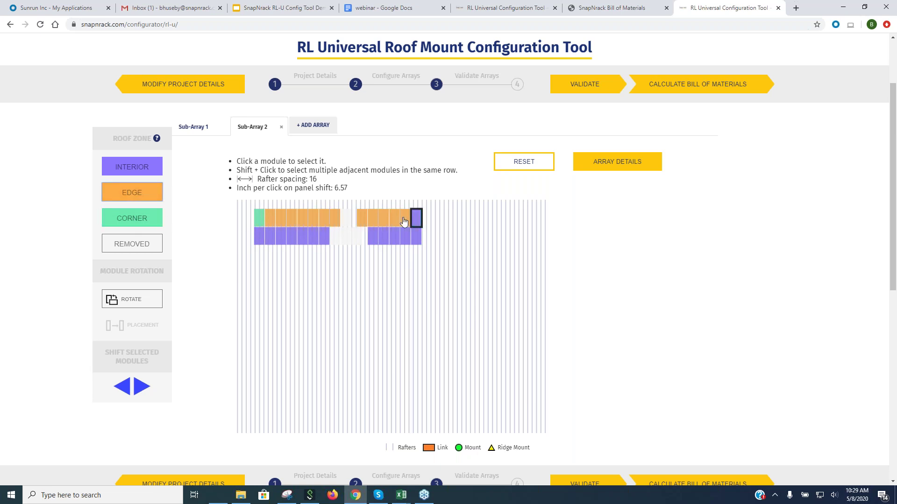
{"action": "left_click", "coordinate": [154, 218]}
Assign the edge zone to the outermost module at each end of Sub-Array 2's bottom row, and briefly review Sub-Array 1.
{"action": "left_click", "coordinate": [416, 236]}
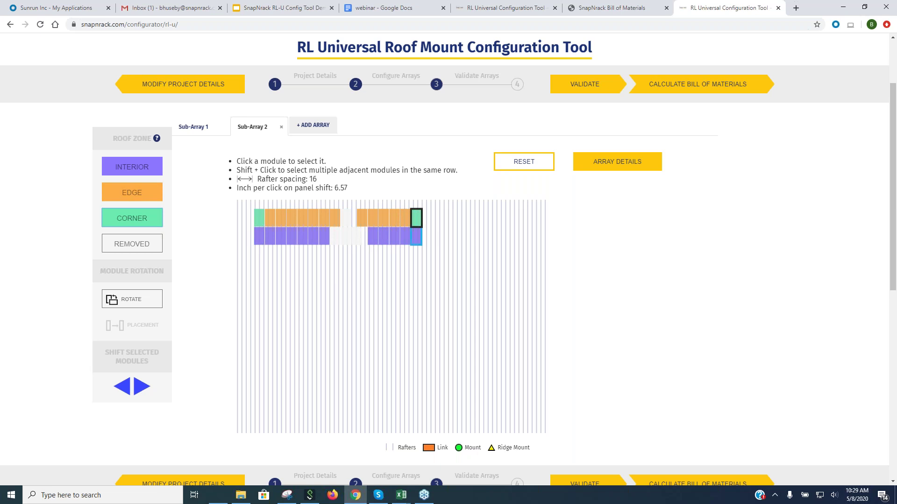
{"action": "left_click", "coordinate": [132, 191]}
{"action": "left_click", "coordinate": [260, 237]}
{"action": "left_click", "coordinate": [122, 199]}
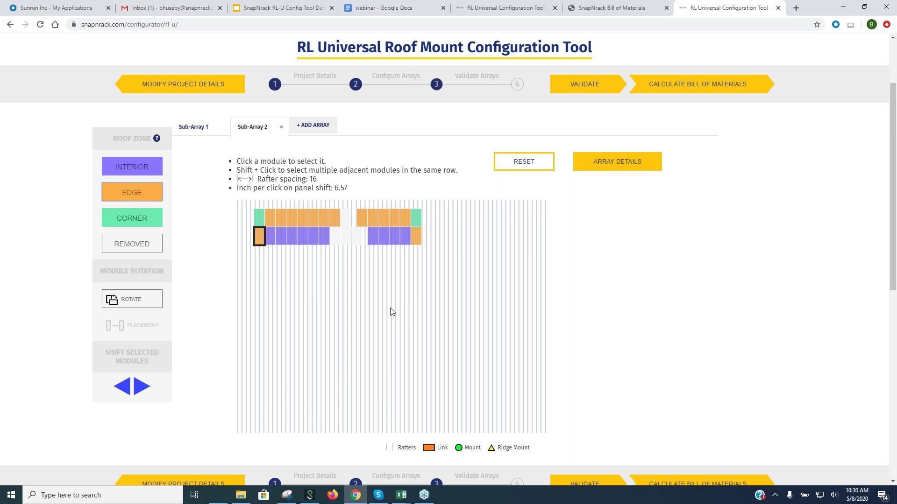
{"action": "left_click", "coordinate": [197, 129]}
{"action": "left_click", "coordinate": [242, 126]}
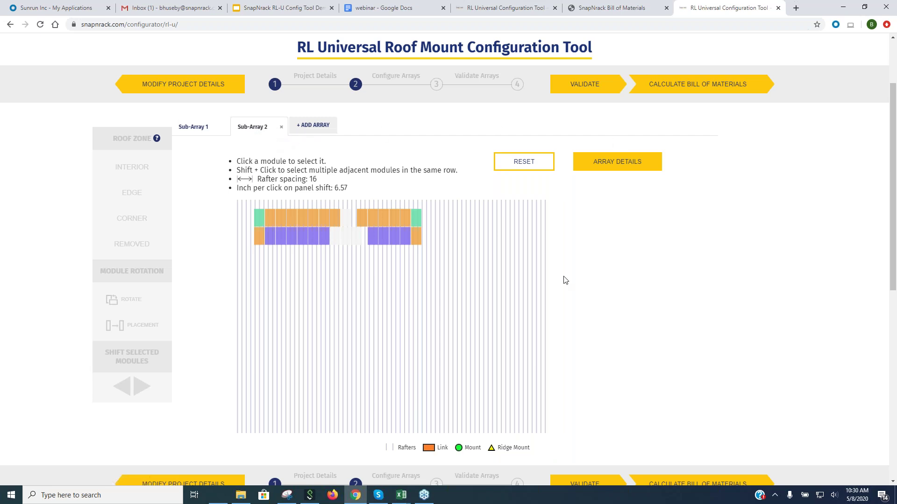
Validate Sub-Array 2, shift the module group beyond the gap one increment left in both rows, and revalidate the layout.
{"action": "left_click", "coordinate": [588, 88]}
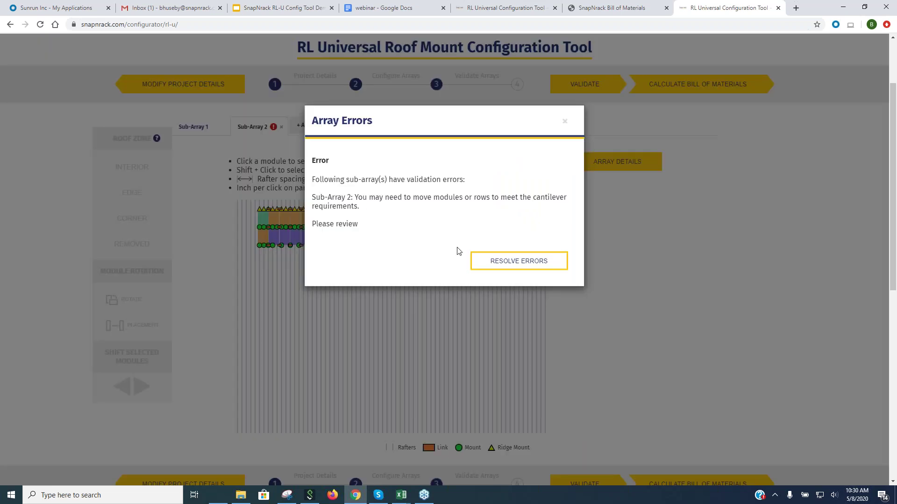
{"action": "left_click", "coordinate": [515, 265]}
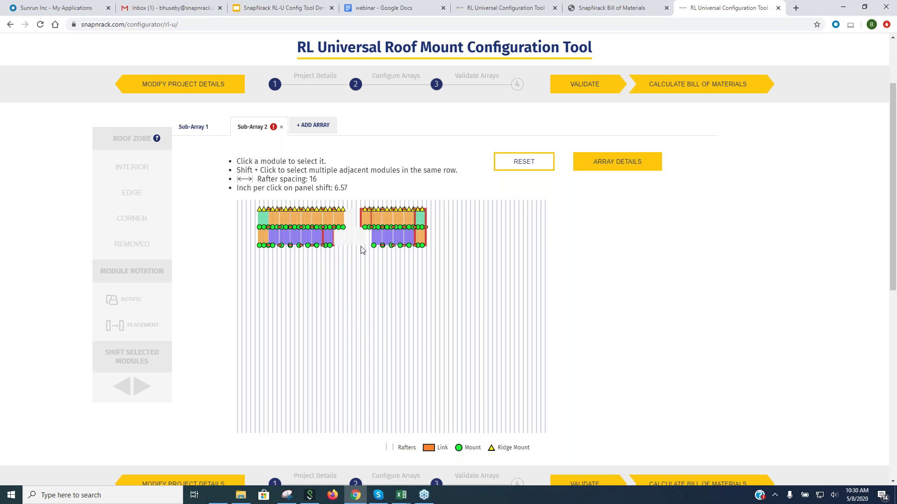
{"action": "left_click", "coordinate": [420, 221]}
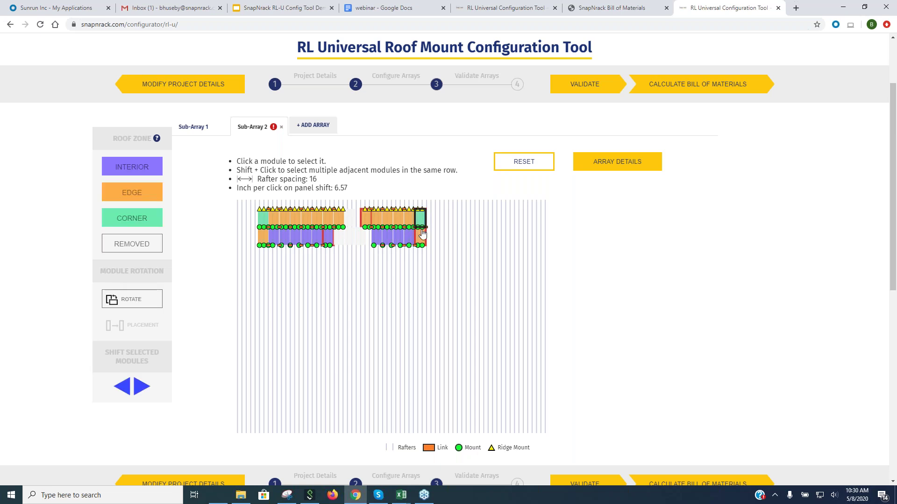
{"action": "left_click", "coordinate": [122, 387]}
{"action": "left_click", "coordinate": [420, 239]}
{"action": "left_click", "coordinate": [124, 387]}
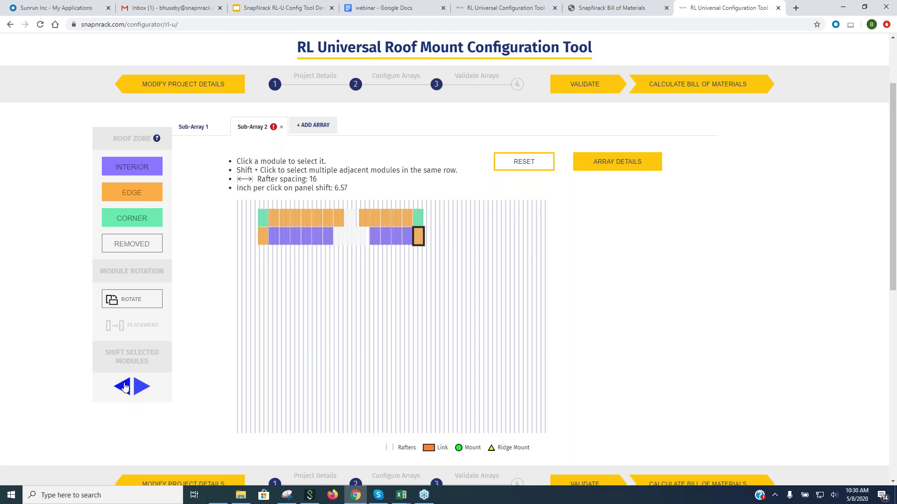
{"action": "left_click", "coordinate": [586, 86]}
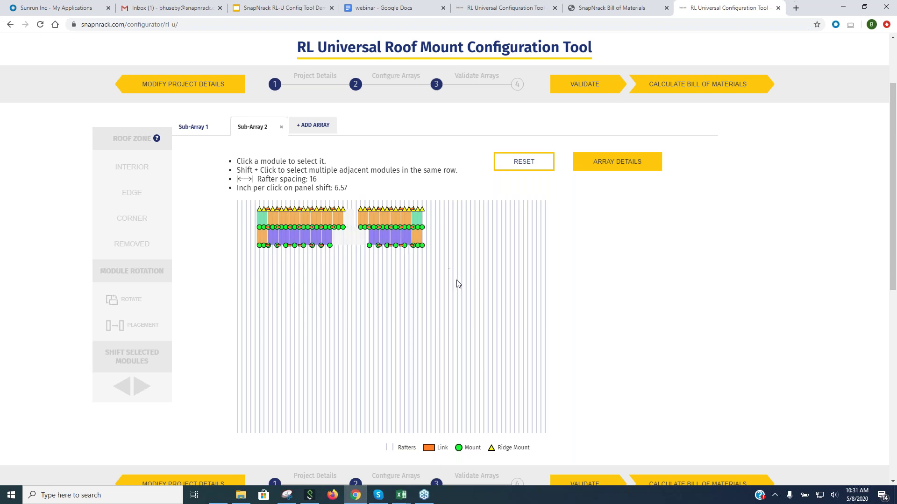
Calculate the bill of materials and review its sub-array summary and proposed parts list.
{"action": "scroll", "coordinate": [465, 285], "scroll_direction": "down", "scroll_amount": 1}
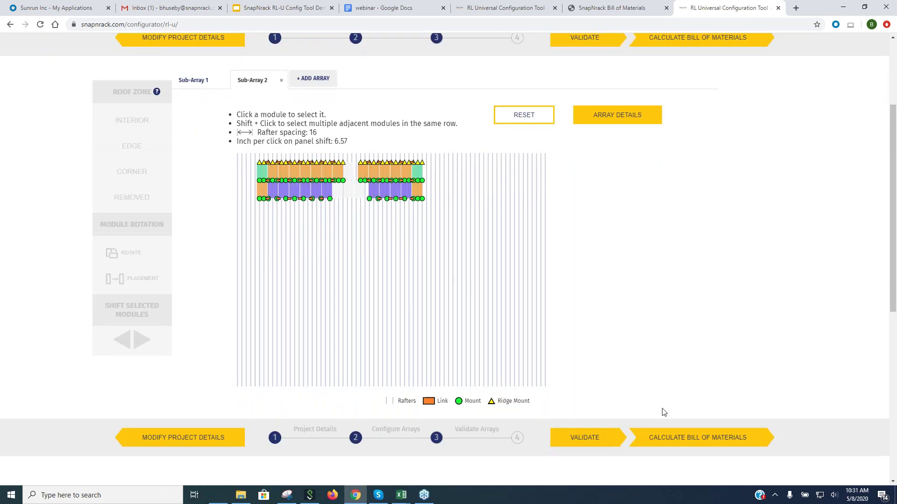
{"action": "left_click", "coordinate": [710, 442]}
{"action": "scroll", "coordinate": [470, 273], "scroll_direction": "down", "scroll_amount": 7}
{"action": "scroll", "coordinate": [470, 271], "scroll_direction": "down", "scroll_amount": 4}
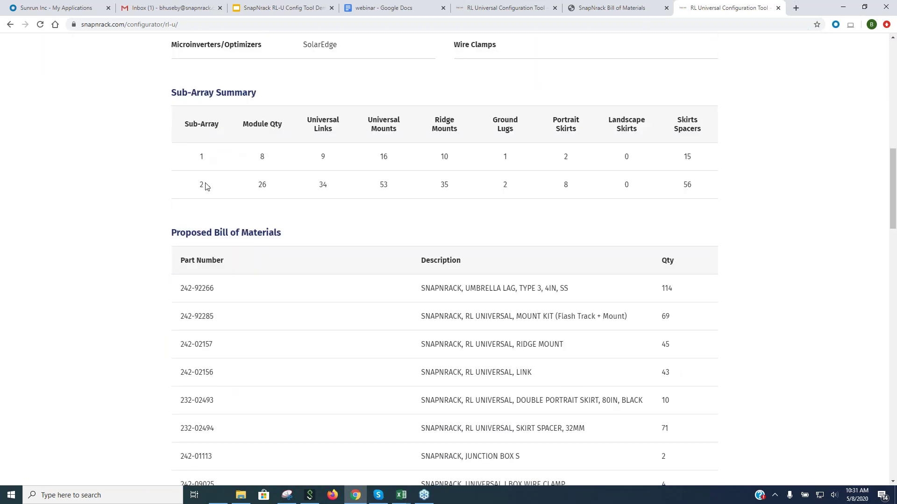
{"action": "scroll", "coordinate": [537, 215], "scroll_direction": "down", "scroll_amount": 6}
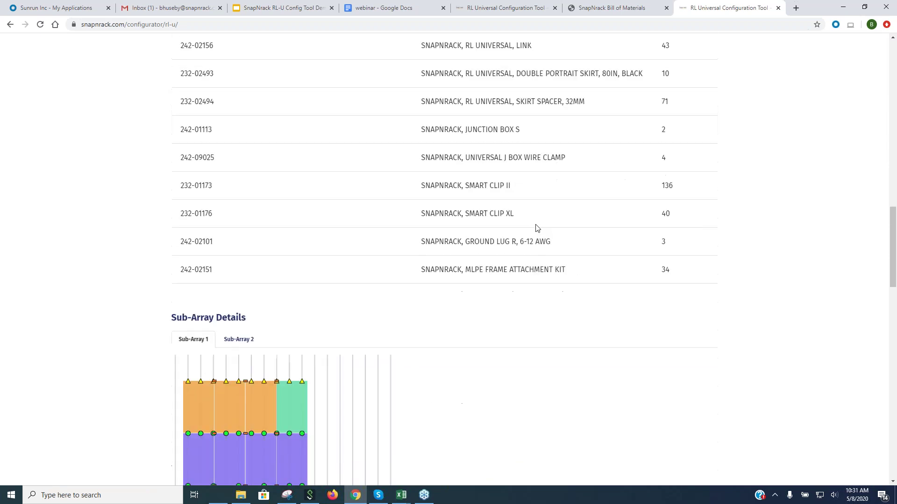
{"action": "scroll", "coordinate": [535, 227], "scroll_direction": "up", "scroll_amount": 4}
{"action": "scroll", "coordinate": [532, 228], "scroll_direction": "down", "scroll_amount": 10}
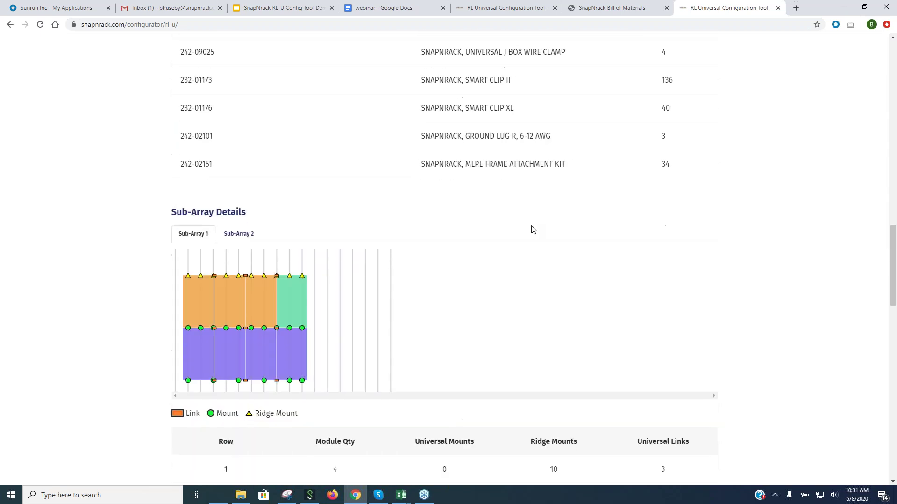
Show Sub-Array 2 in the report's Sub-Array Details and examine its mount layout and row quantities.
{"action": "left_click", "coordinate": [241, 60]}
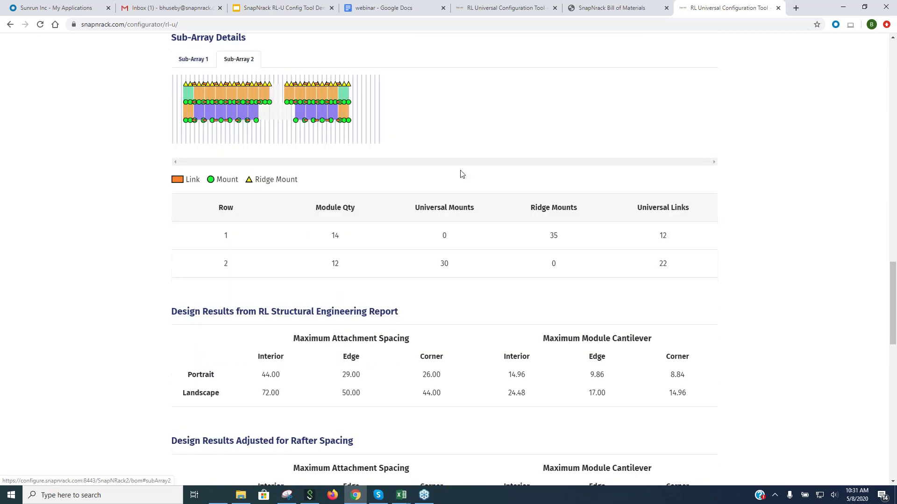
{"action": "scroll", "coordinate": [410, 169], "scroll_direction": "up", "scroll_amount": 1}
{"action": "scroll", "coordinate": [411, 169], "scroll_direction": "up", "scroll_amount": 2}
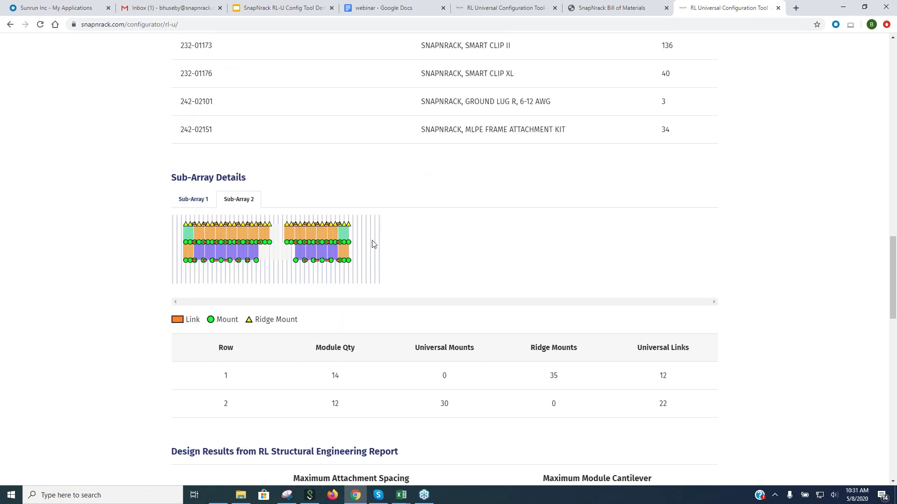
Export the bill of materials to PDF, and review the exported report through the Array 2 sheet.
{"action": "scroll", "coordinate": [372, 243], "scroll_direction": "down", "scroll_amount": 12}
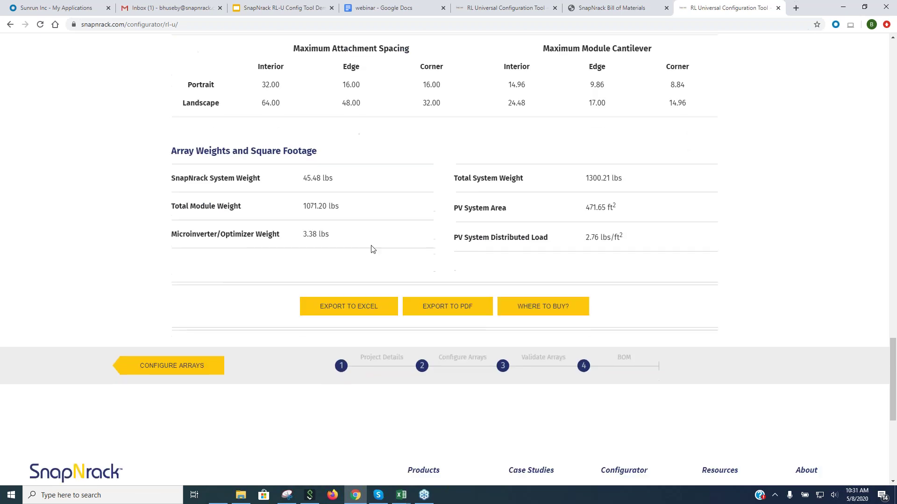
{"action": "left_click", "coordinate": [448, 310]}
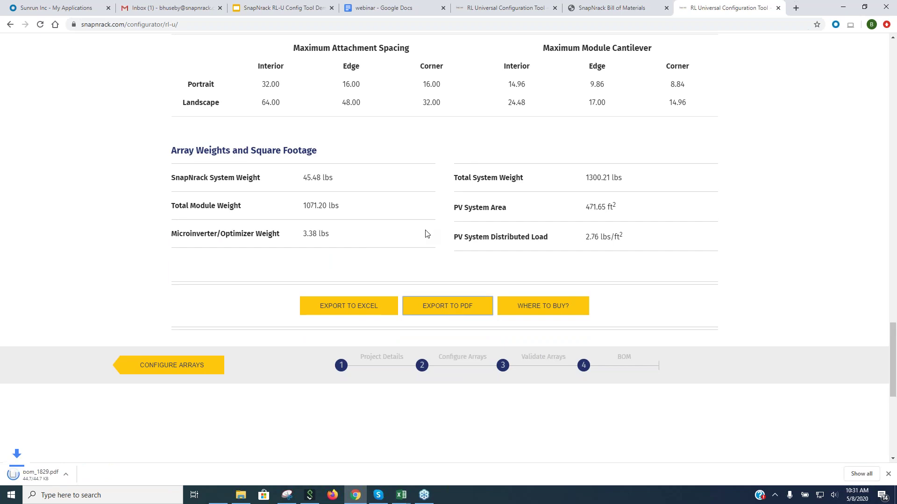
{"action": "left_click", "coordinate": [33, 470]}
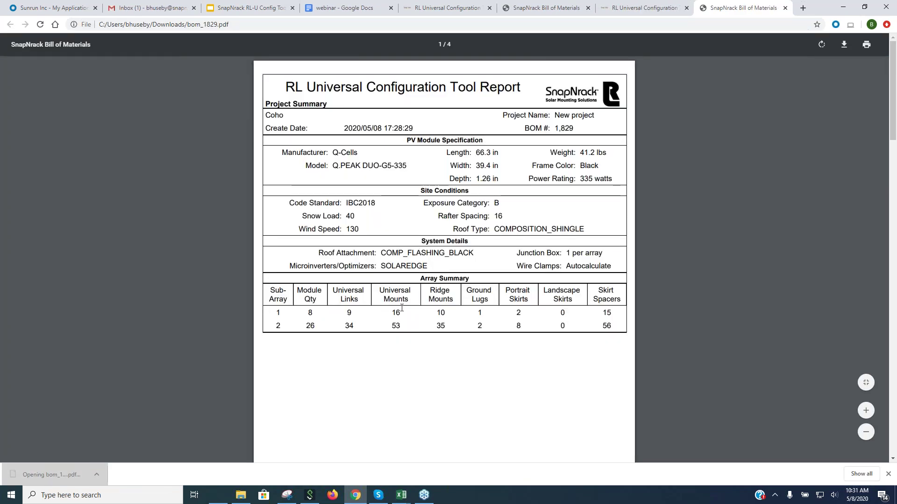
{"action": "scroll", "coordinate": [402, 308], "scroll_direction": "down", "scroll_amount": 5}
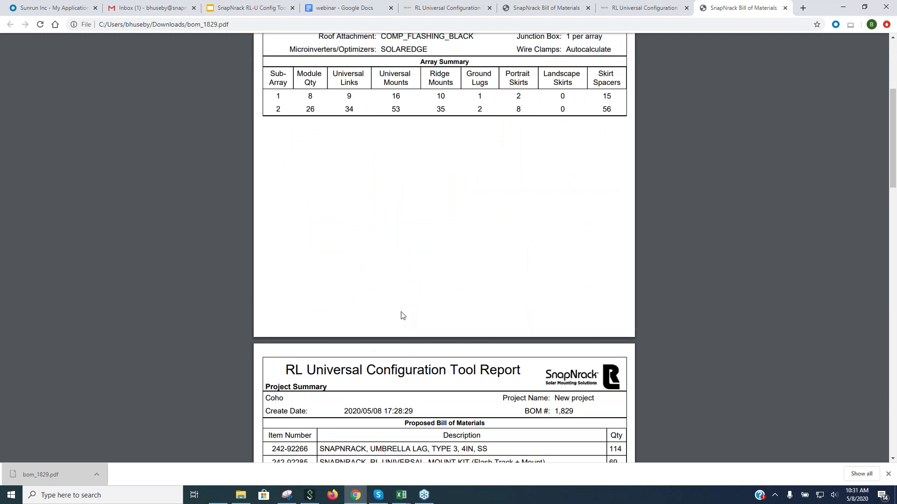
{"action": "scroll", "coordinate": [402, 315], "scroll_direction": "up", "scroll_amount": 3}
{"action": "scroll", "coordinate": [445, 278], "scroll_direction": "down", "scroll_amount": 5}
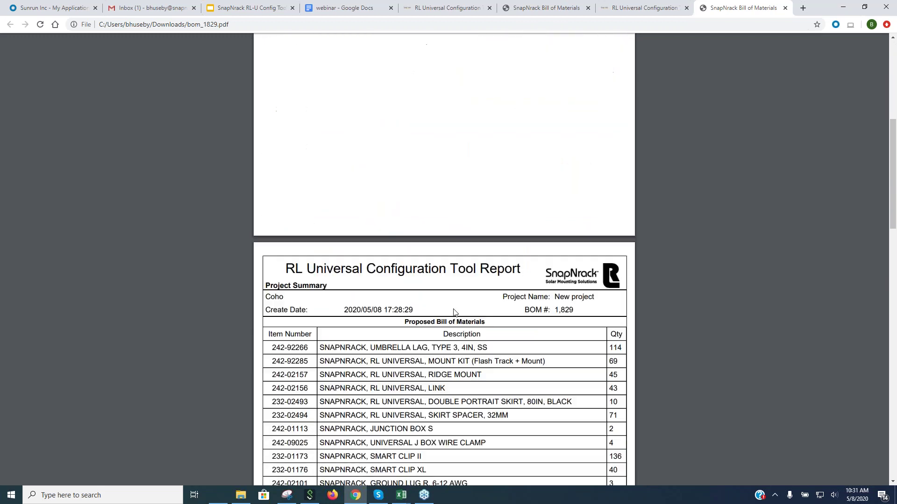
{"action": "scroll", "coordinate": [453, 312], "scroll_direction": "down", "scroll_amount": 14}
{"action": "scroll", "coordinate": [455, 312], "scroll_direction": "down", "scroll_amount": 8}
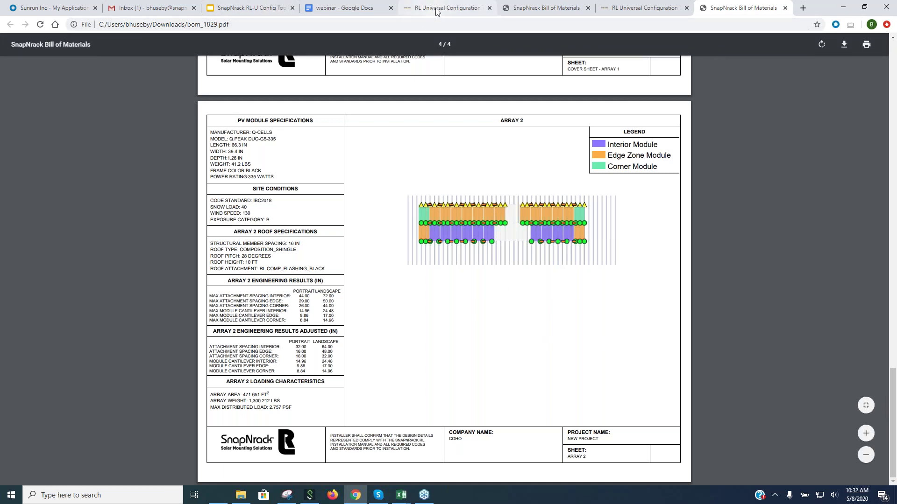
Switch to the webinar document in Google Docs and examine the drawing with two portrait rows and one landscape row.
{"action": "left_click", "coordinate": [343, 8]}
{"action": "scroll", "coordinate": [439, 227], "scroll_direction": "down", "scroll_amount": 9}
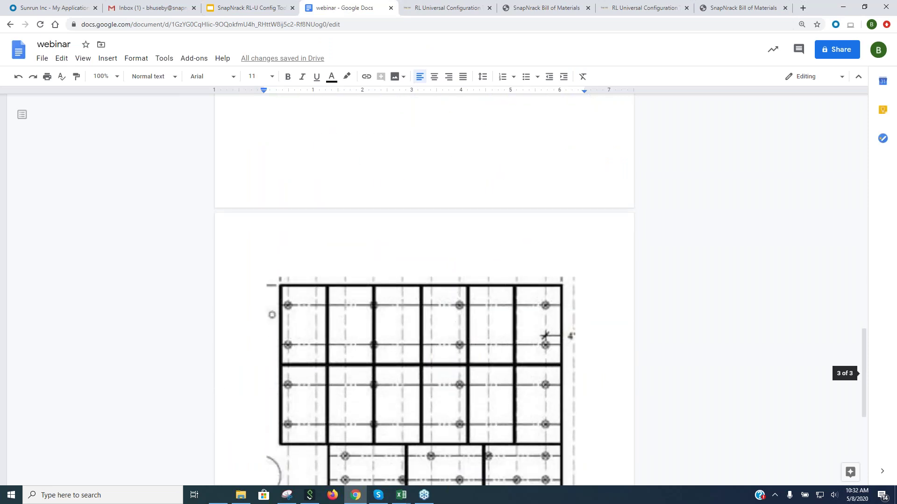
{"action": "scroll", "coordinate": [425, 290], "scroll_direction": "down", "scroll_amount": 3}
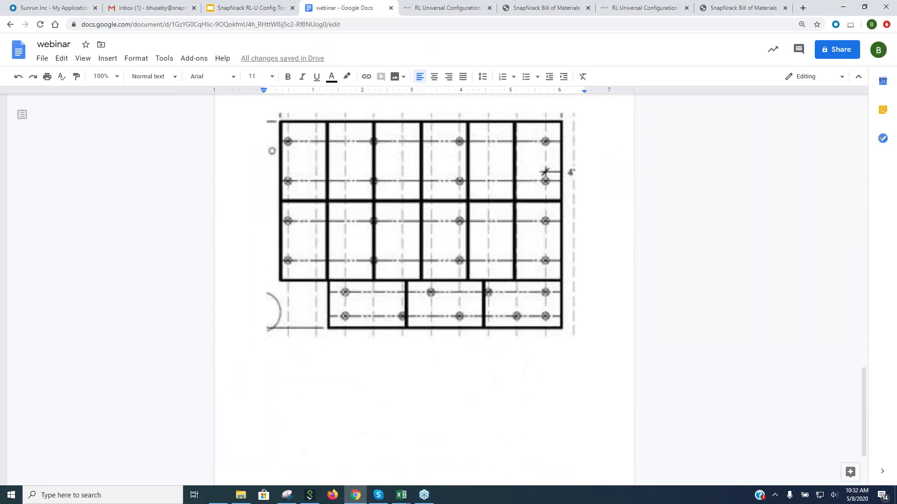
{"action": "scroll", "coordinate": [425, 290], "scroll_direction": "up", "scroll_amount": 1}
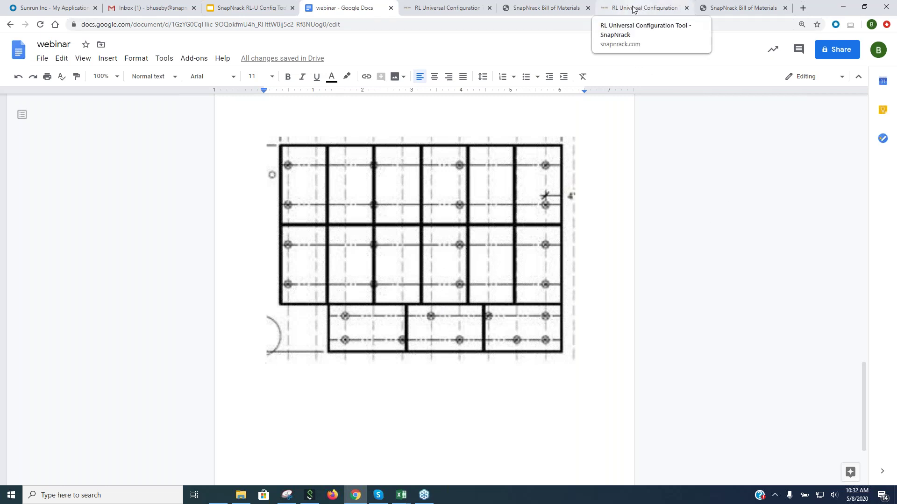
Open the RL Universal Configuration Tool from the SnapNrack website in a new browser tab.
{"action": "left_click", "coordinate": [803, 7]}
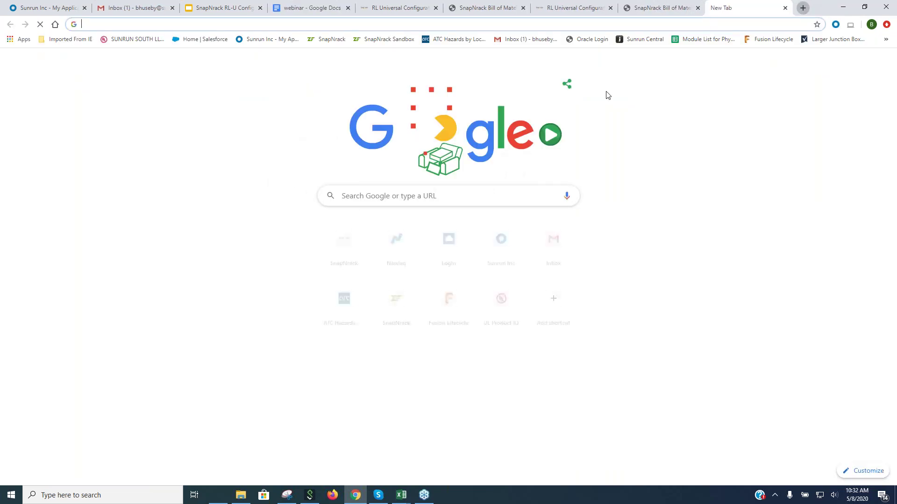
{"action": "left_click", "coordinate": [343, 241]}
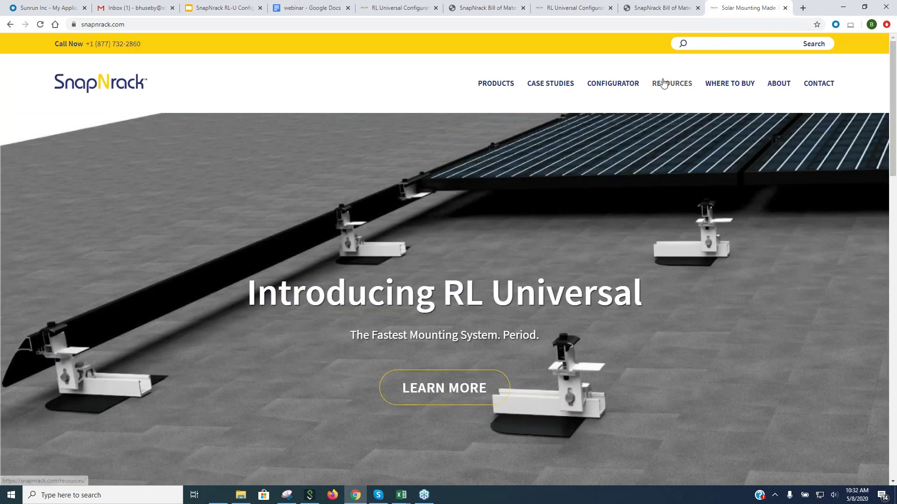
{"action": "mouse_move", "coordinate": [617, 87]}
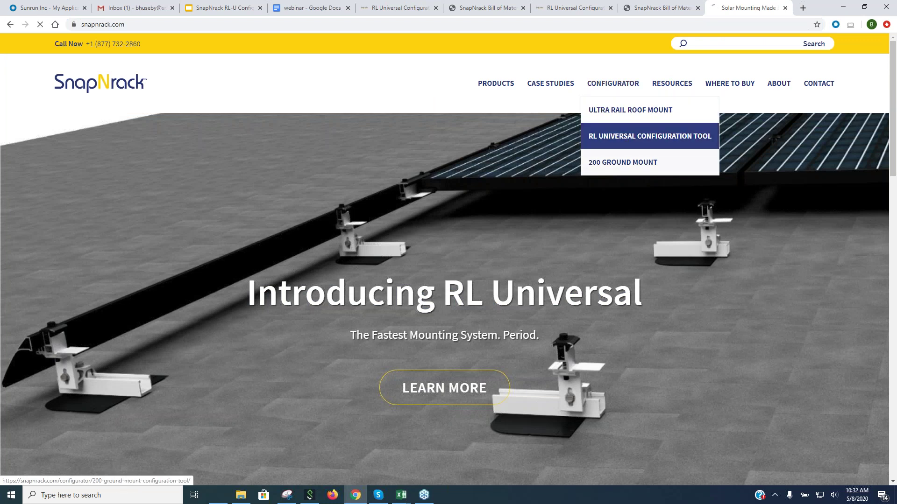
{"action": "left_click", "coordinate": [624, 139]}
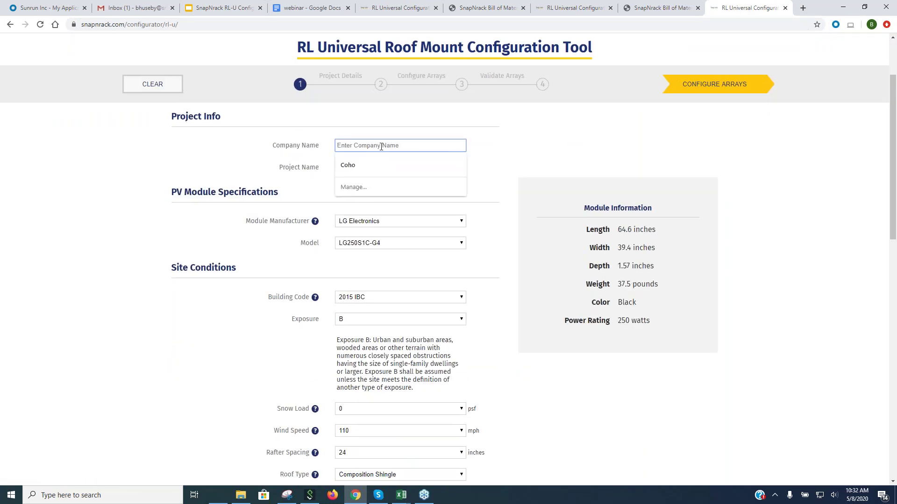
Enter SolarBum as the company name and My vacation home as the project name, and choose module model LG365Q1K-V5.
{"action": "type", "text": "SolarBum"}
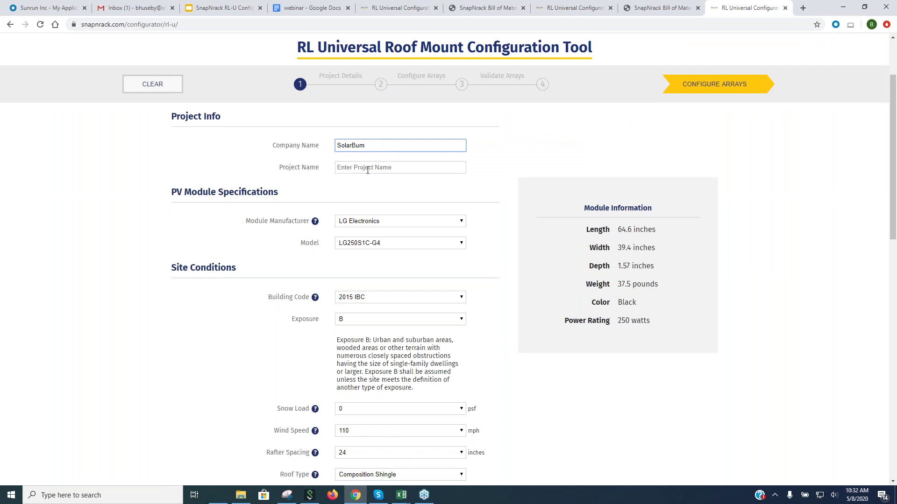
{"action": "left_click", "coordinate": [395, 166]}
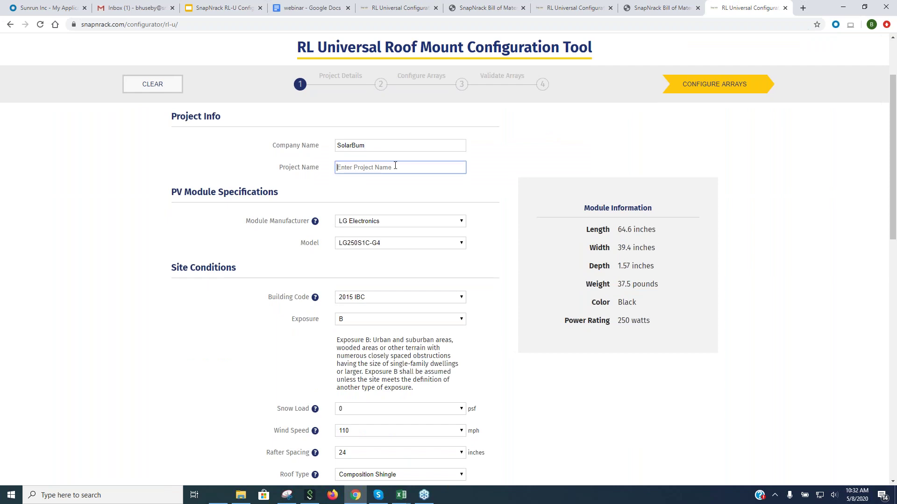
{"action": "type", "text": "M"}
{"action": "left_click", "coordinate": [405, 247]}
{"action": "left_click_drag", "start_coordinate": [461, 285], "coordinate": [453, 490]}
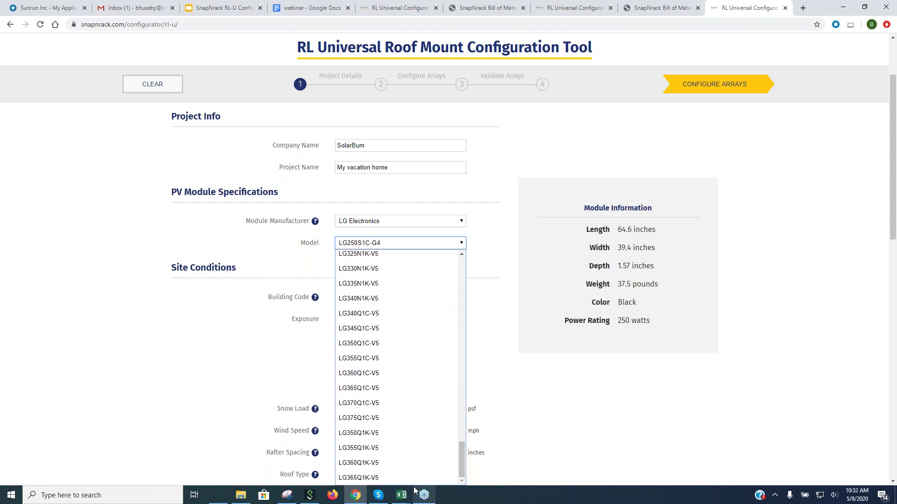
{"action": "left_click", "coordinate": [364, 478]}
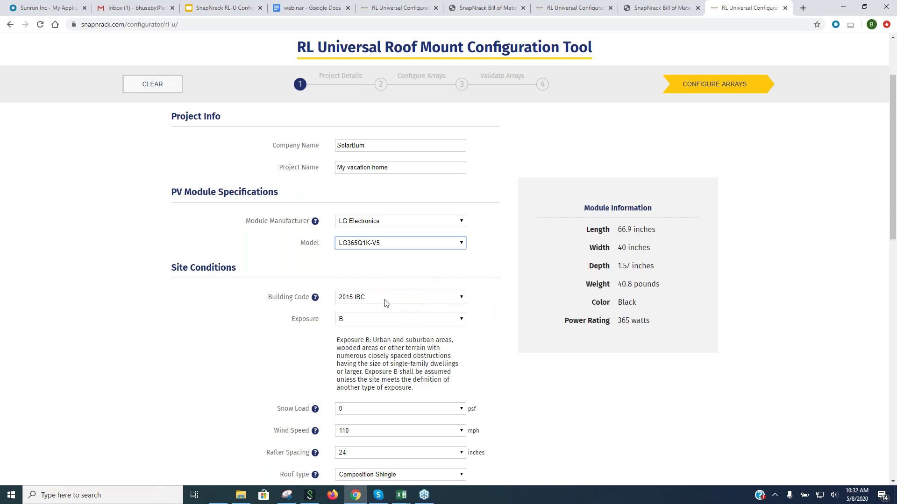
Set the site's snow load to 21 - 30 psf and the wind speed to 115 mph.
{"action": "scroll", "coordinate": [390, 339], "scroll_direction": "down", "scroll_amount": 2}
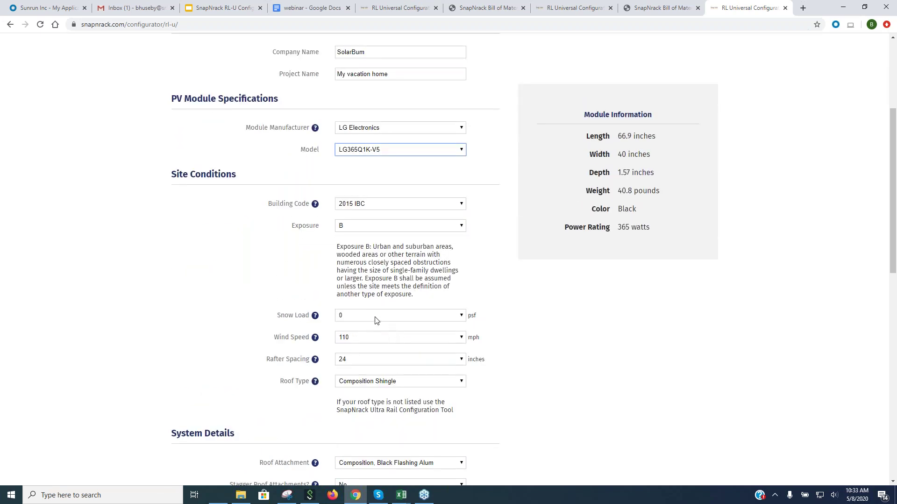
{"action": "left_click", "coordinate": [376, 318]}
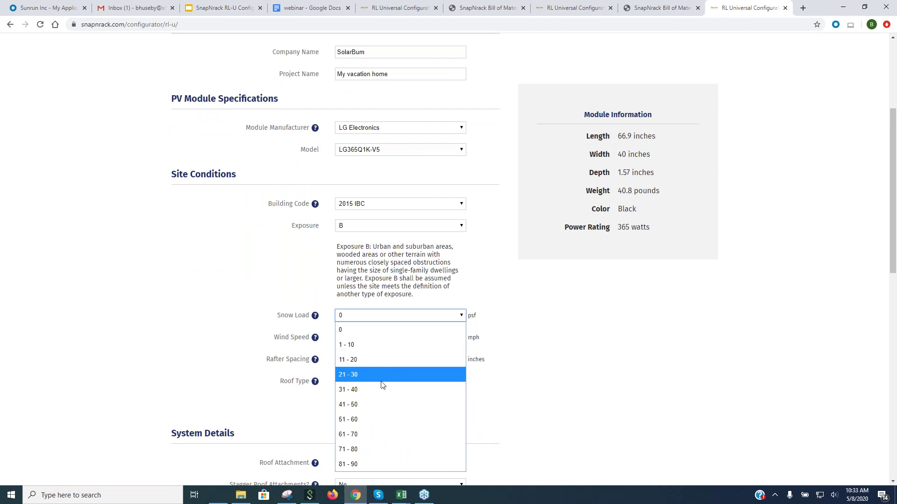
{"action": "left_click", "coordinate": [359, 377]}
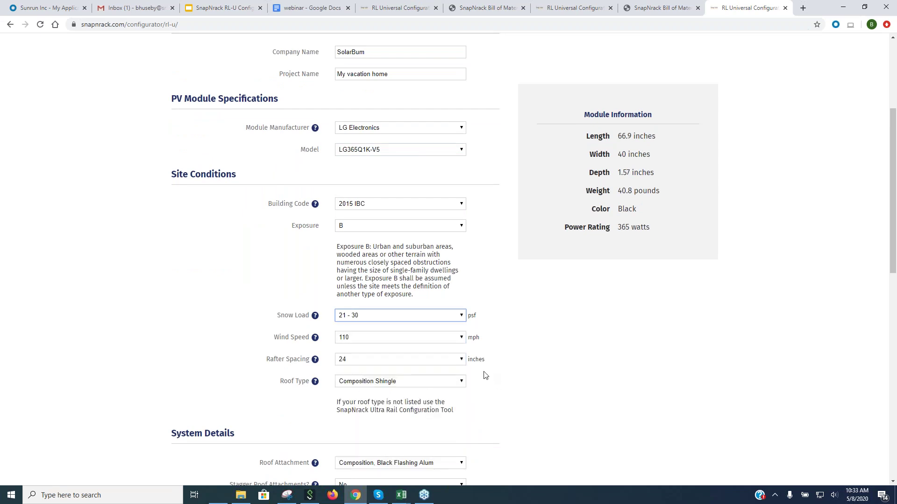
{"action": "left_click", "coordinate": [366, 338]}
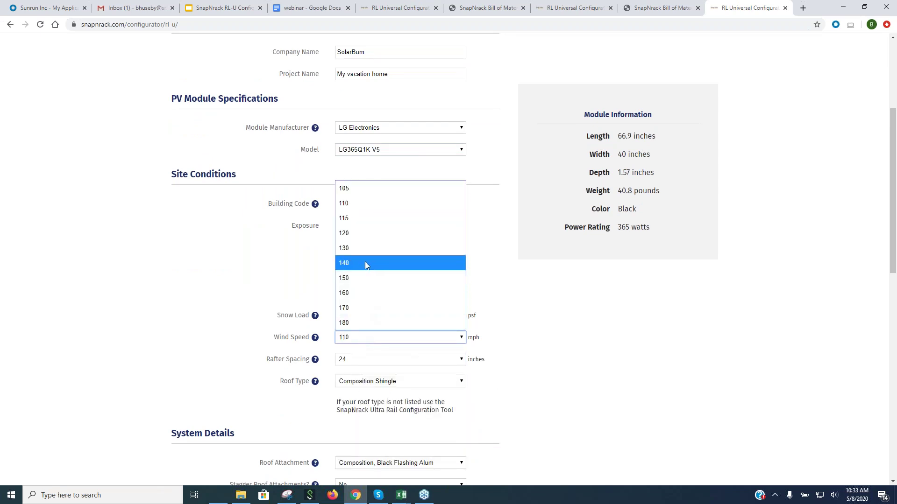
{"action": "left_click", "coordinate": [361, 218]}
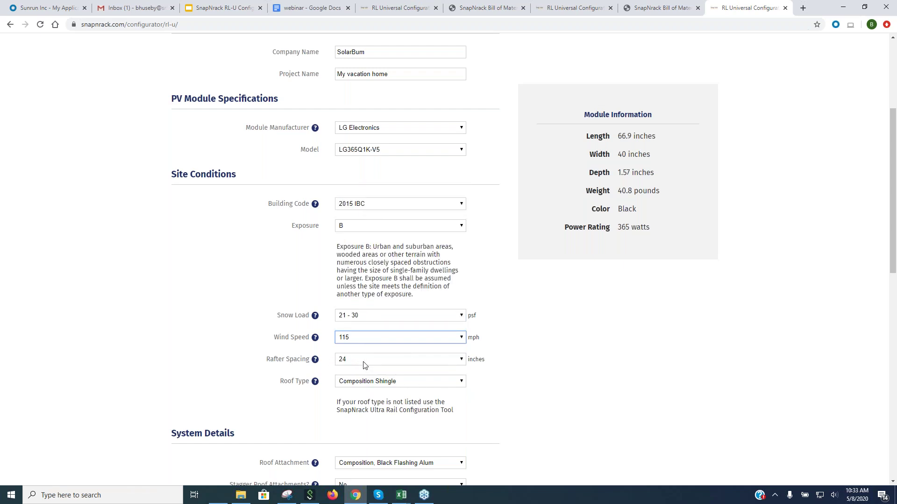
Set the roof attachment to Composition, Black Flashing Galv, microinverter/optimizers to SolarEdge, and junction boxes to Junction Box S.
{"action": "scroll", "coordinate": [523, 421], "scroll_direction": "down", "scroll_amount": 3}
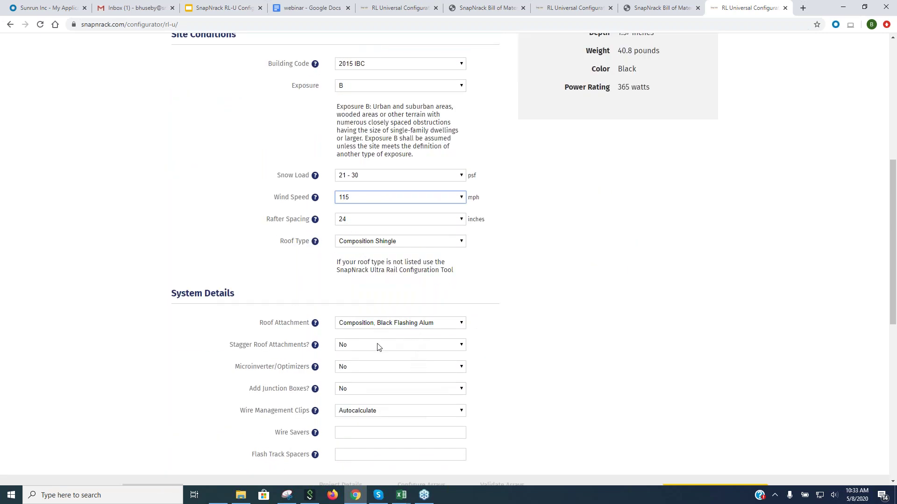
{"action": "left_click", "coordinate": [404, 327]}
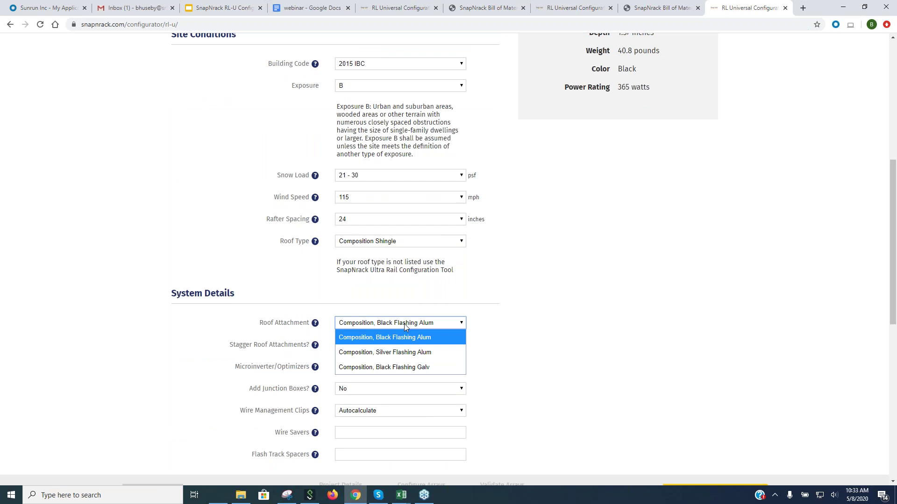
{"action": "left_click", "coordinate": [397, 367]}
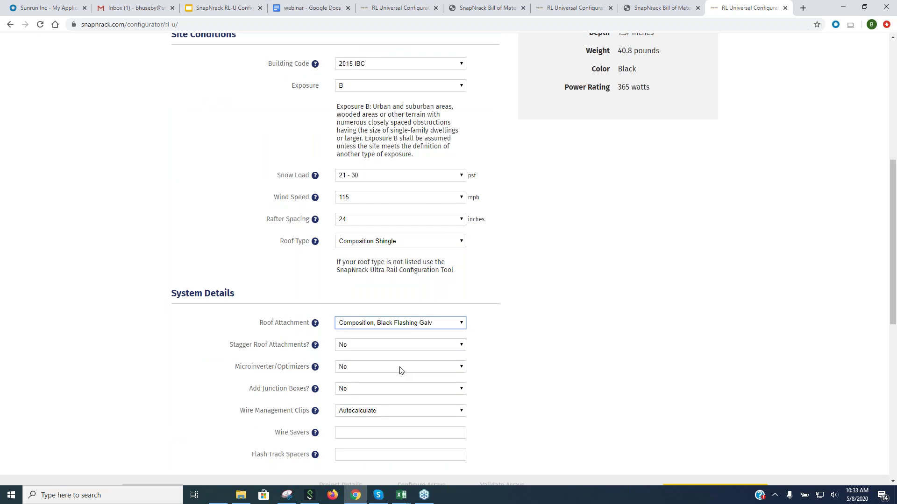
{"action": "left_click", "coordinate": [365, 370]}
{"action": "left_click", "coordinate": [361, 411]}
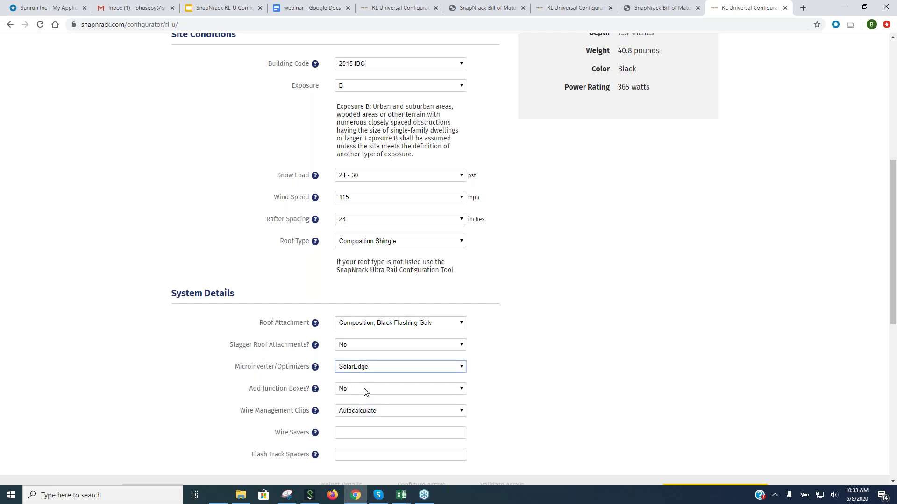
{"action": "left_click", "coordinate": [370, 395]}
{"action": "left_click", "coordinate": [368, 420]}
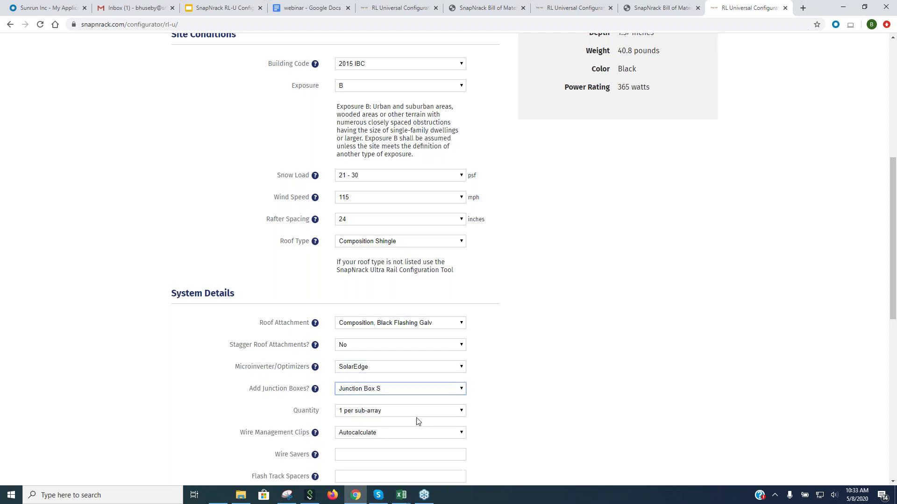
Proceed to configuring the arrays and accept the terms of service.
{"action": "scroll", "coordinate": [410, 411], "scroll_direction": "down", "scroll_amount": 2}
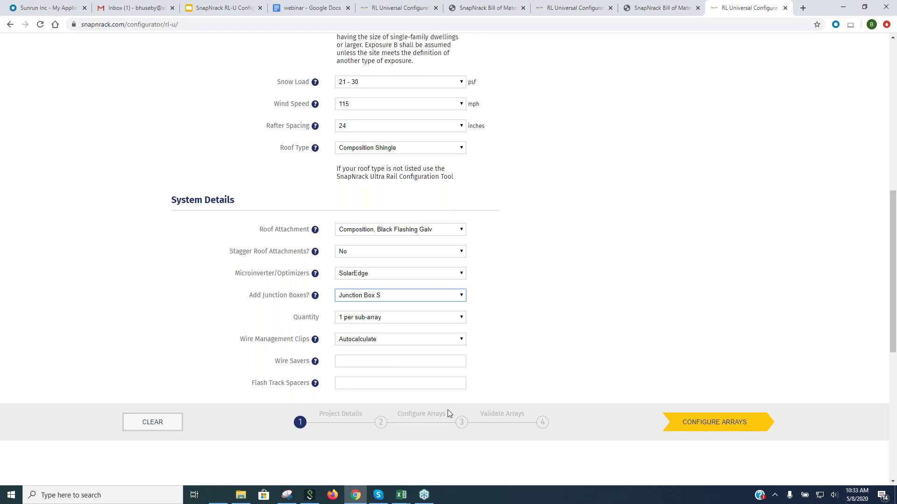
{"action": "left_click", "coordinate": [705, 427]}
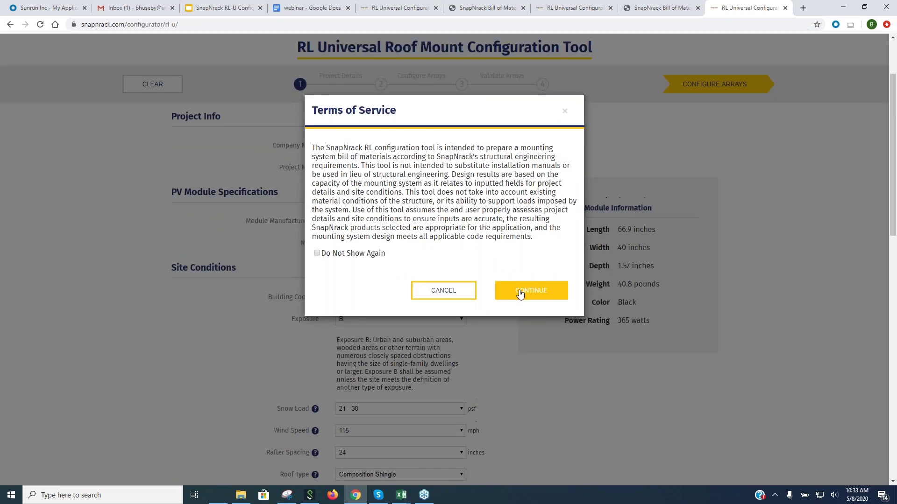
{"action": "left_click", "coordinate": [521, 294]}
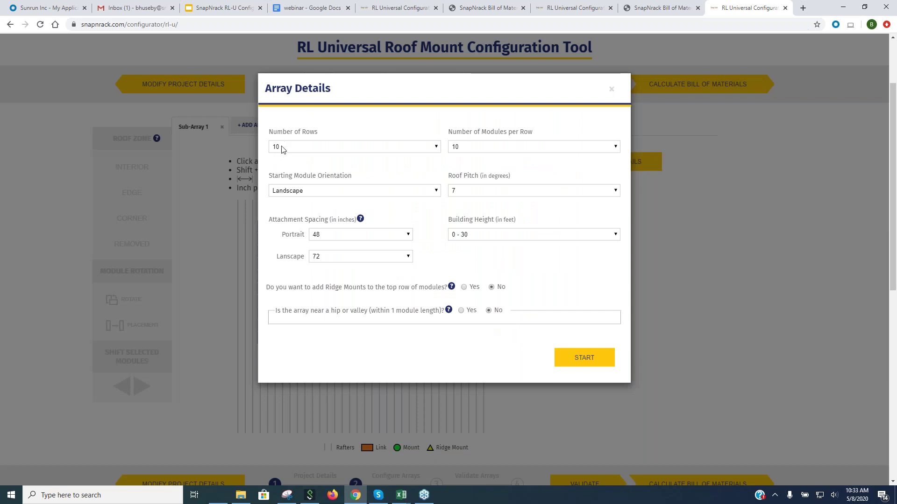
Check the webinar drawing, and set the array to 3 rows of 6 modules with Portrait as starting orientation.
{"action": "left_click", "coordinate": [300, 8]}
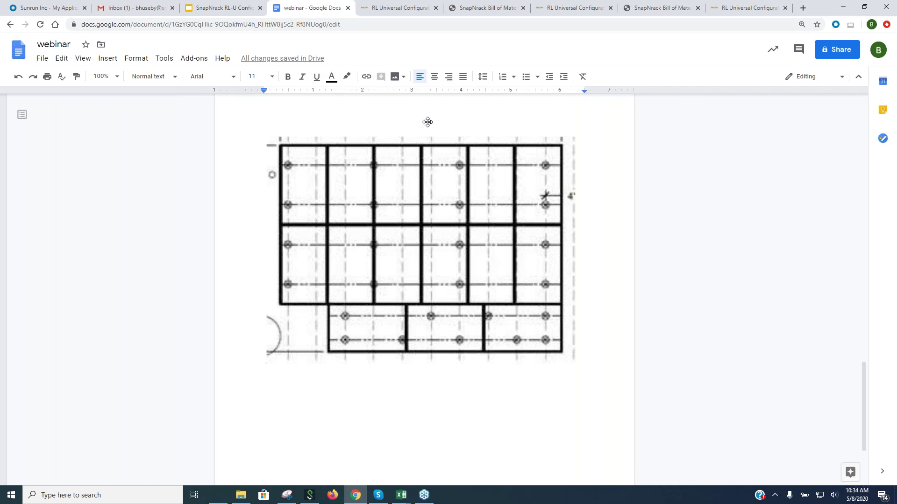
{"action": "left_click", "coordinate": [740, 13]}
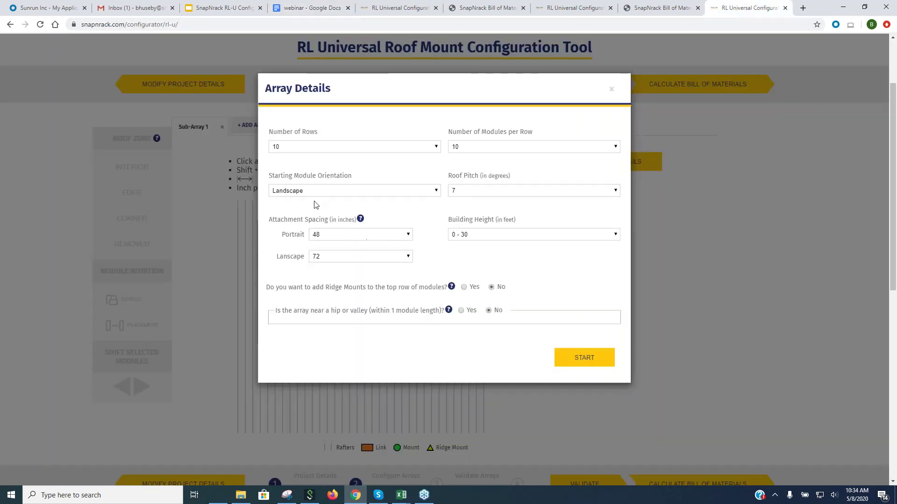
{"action": "left_click", "coordinate": [304, 147]}
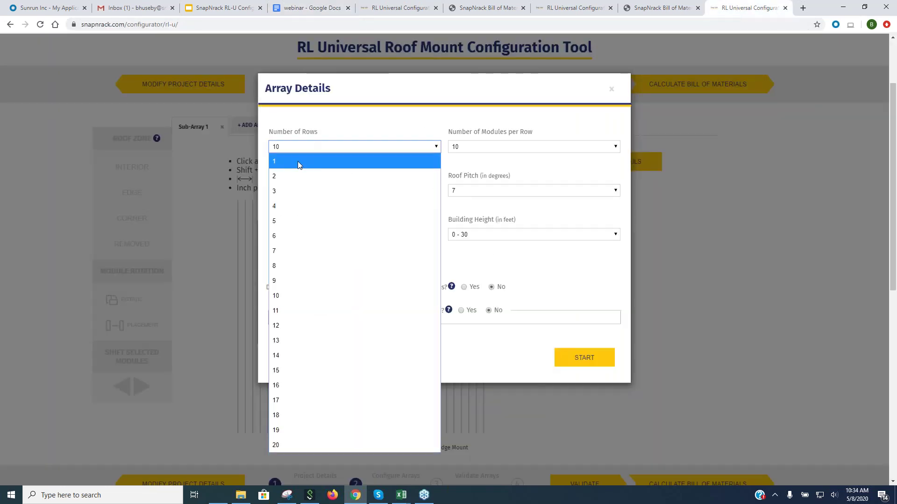
{"action": "left_click", "coordinate": [298, 193]}
{"action": "left_click", "coordinate": [472, 144]}
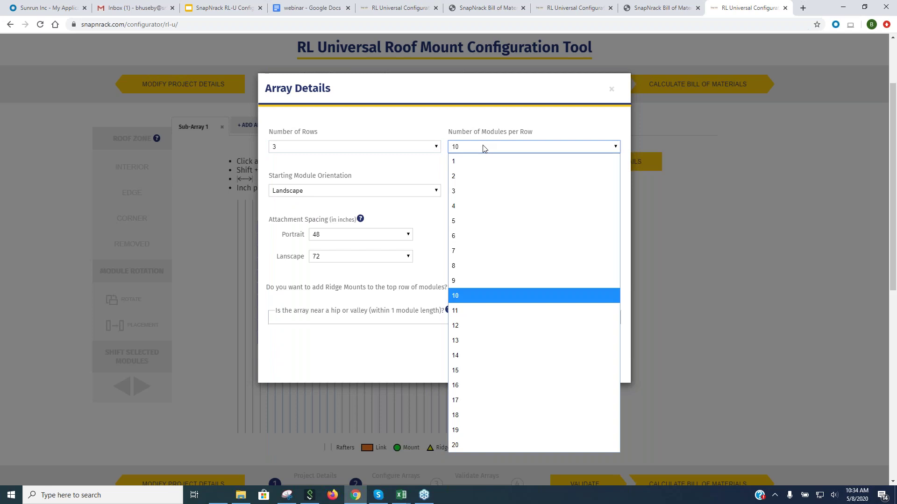
{"action": "left_click", "coordinate": [472, 232]}
{"action": "left_click", "coordinate": [348, 192]}
{"action": "left_click", "coordinate": [308, 205]}
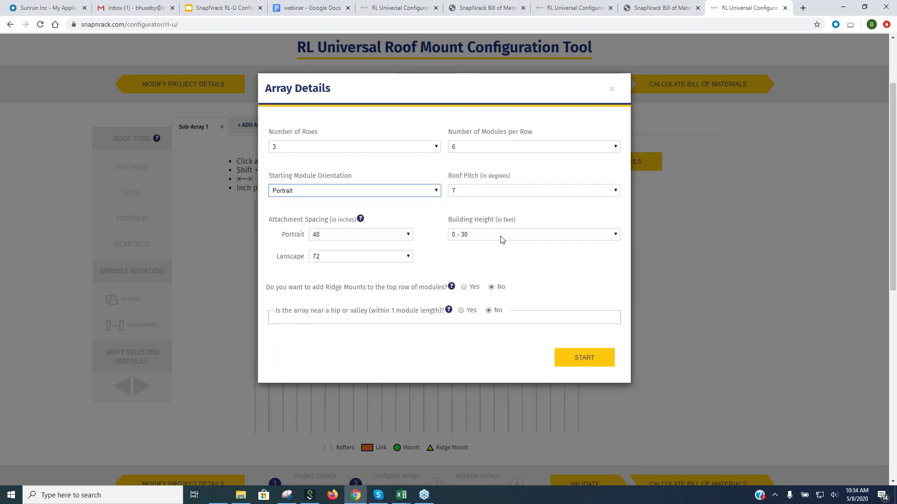
Set the roof pitch to 20 degrees and start the array layout.
{"action": "left_click", "coordinate": [487, 192]}
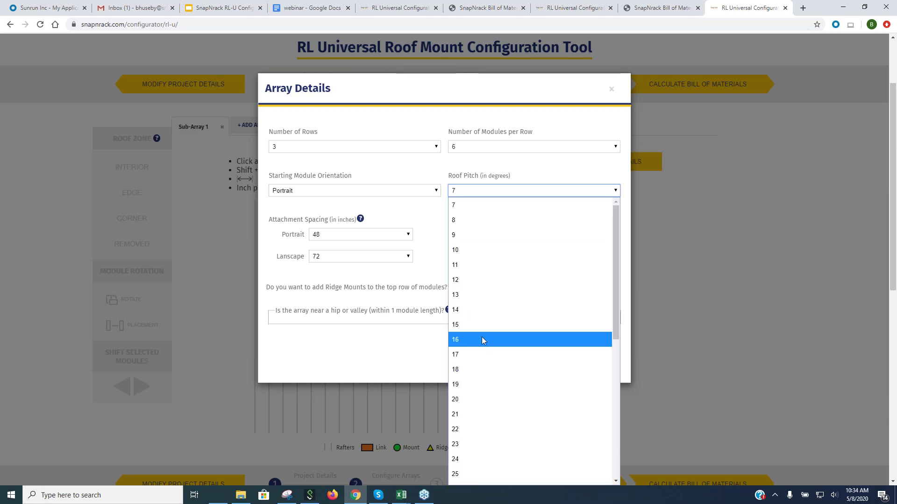
{"action": "left_click", "coordinate": [479, 406]}
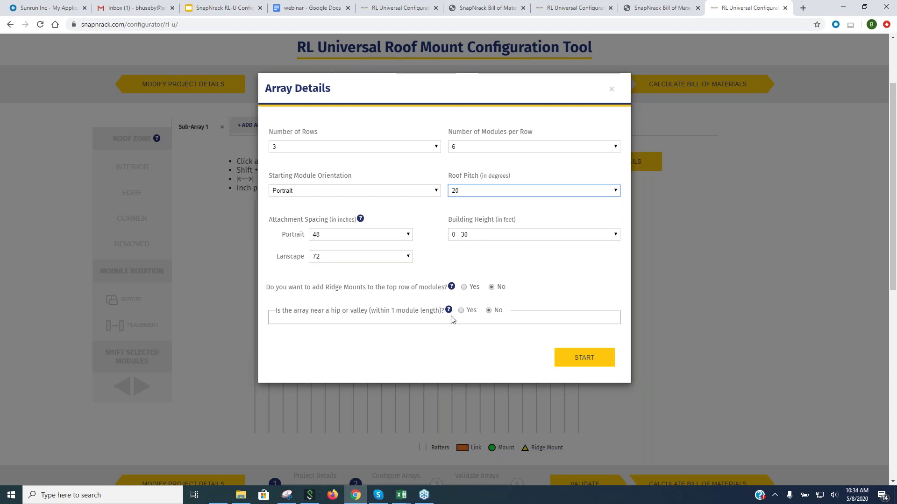
{"action": "left_click", "coordinate": [585, 359]}
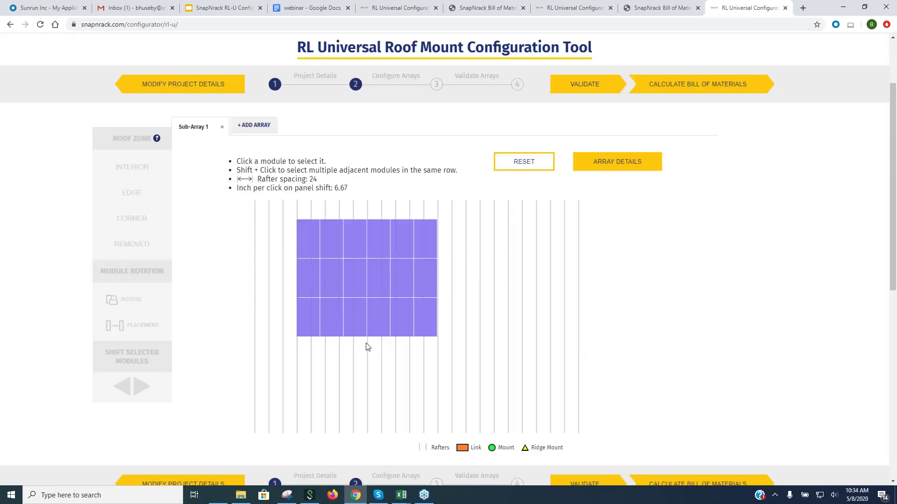
Rotate the first two modules of the bottom row to landscape, one at a time.
{"action": "left_click", "coordinate": [405, 234]}
{"action": "left_click", "coordinate": [310, 321]}
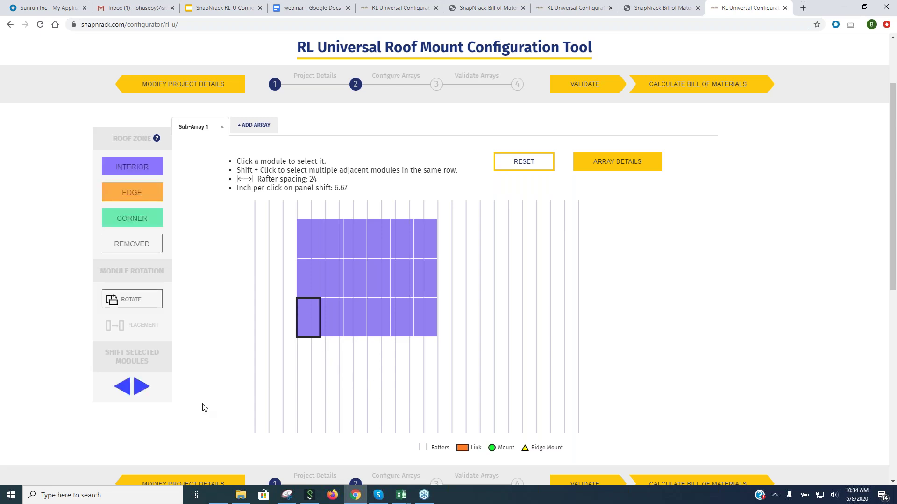
{"action": "left_click", "coordinate": [137, 303]}
{"action": "left_click", "coordinate": [350, 323]}
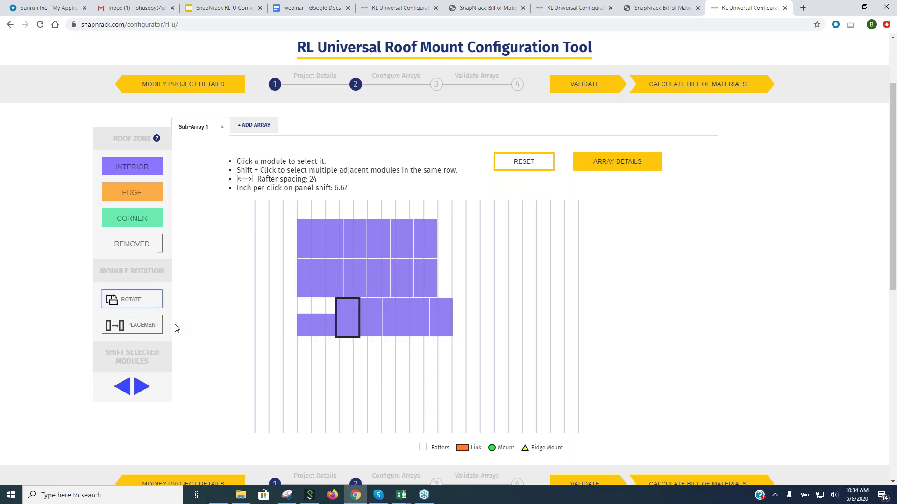
{"action": "left_click", "coordinate": [138, 303]}
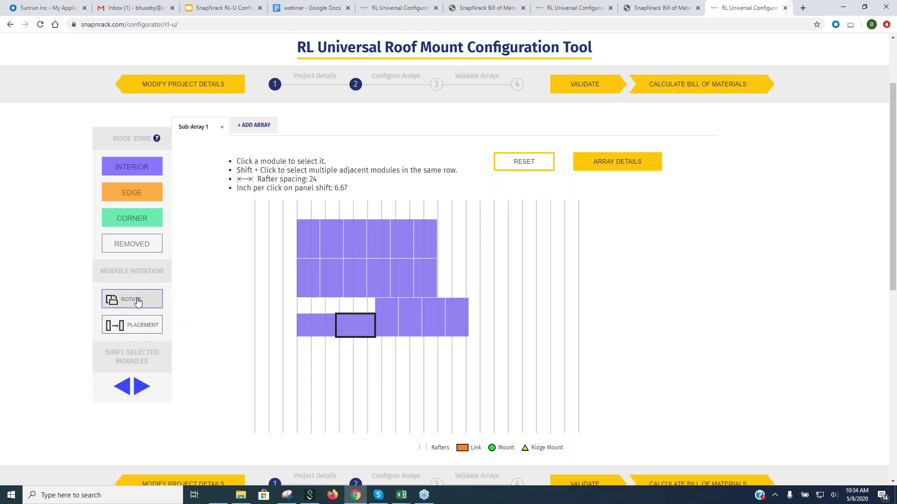
Try toggling the vertical placement of the first landscape module in the bottom row.
{"action": "left_click", "coordinate": [321, 329]}
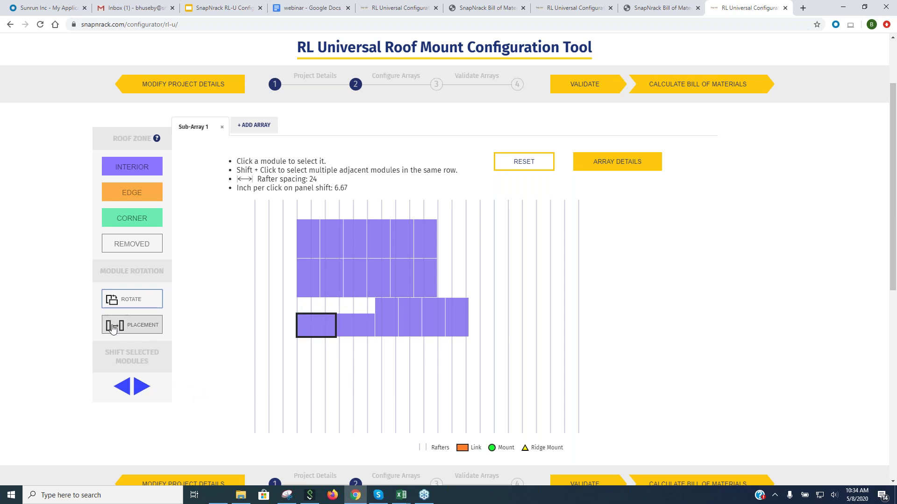
{"action": "left_click", "coordinate": [143, 328]}
{"action": "left_click", "coordinate": [143, 328]}
{"action": "left_click", "coordinate": [144, 328]}
{"action": "left_click", "coordinate": [144, 328]}
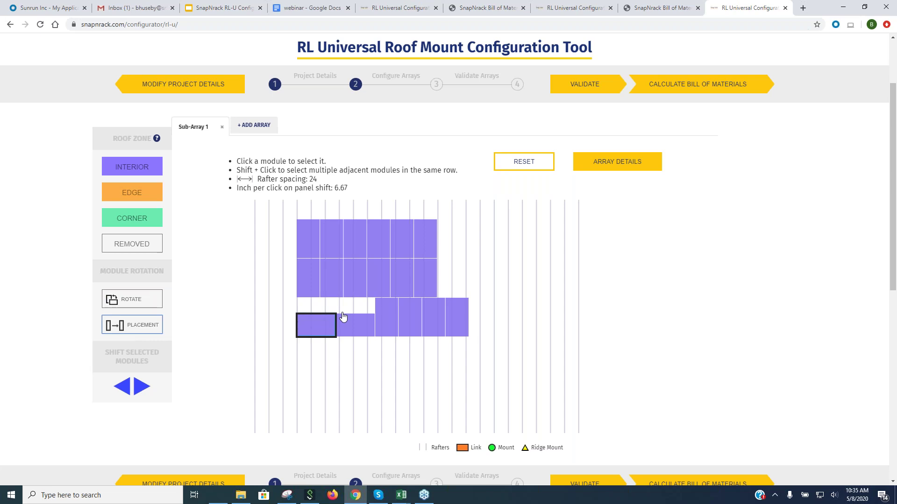
Rotate the four remaining portrait modules of the bottom row to landscape together.
{"action": "left_click", "coordinate": [386, 318]}
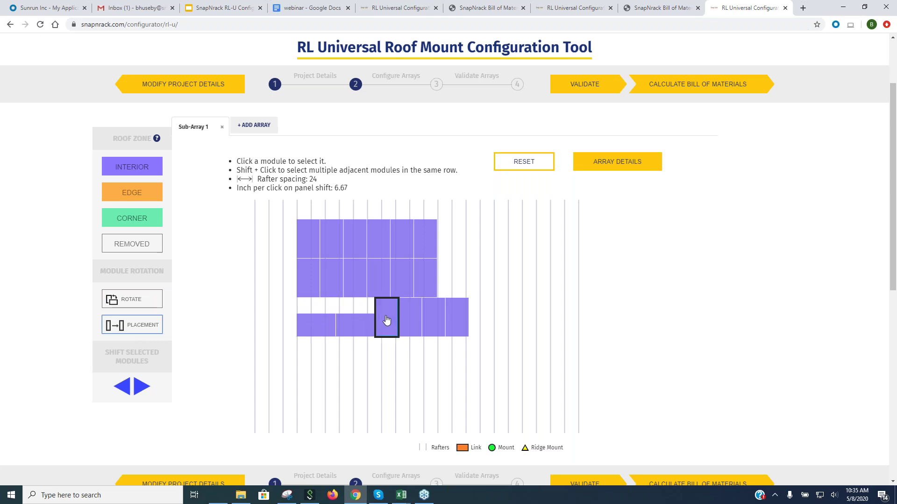
{"action": "left_click", "coordinate": [461, 319], "text": "shift"}
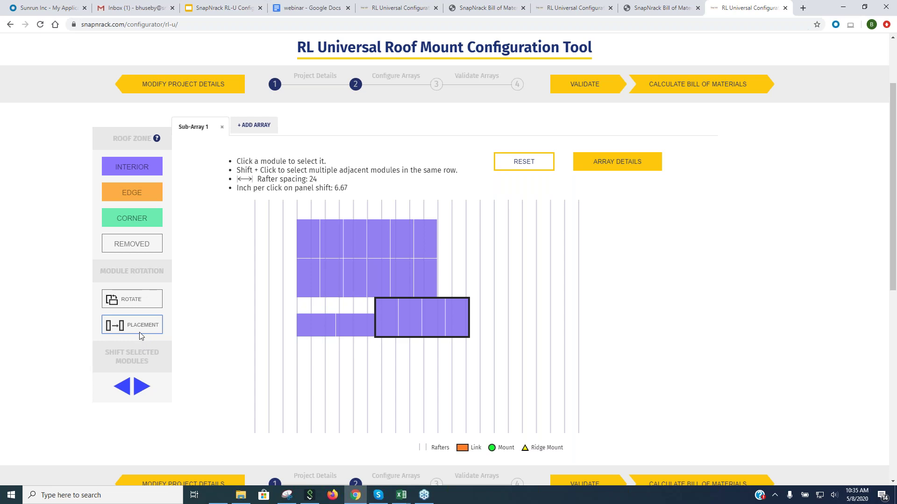
{"action": "left_click", "coordinate": [141, 304]}
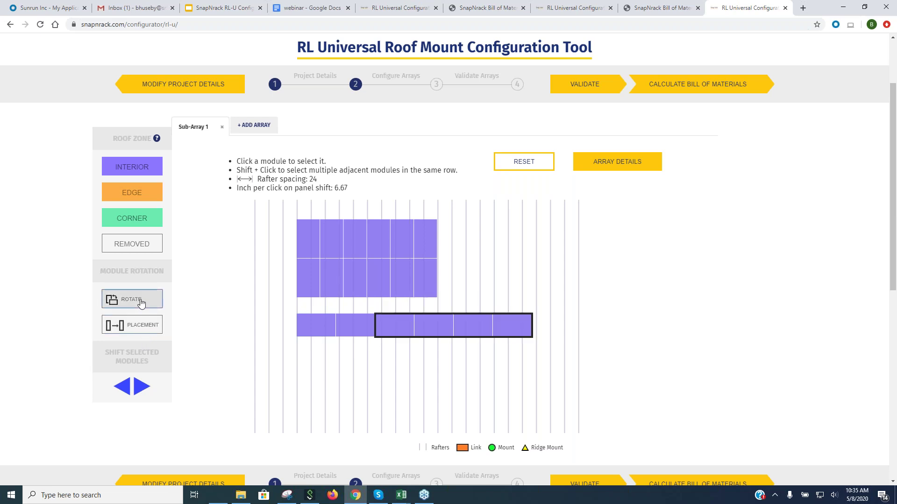
Try shifting the last four bottom-row modules two increments to the right, and shift them back.
{"action": "left_click", "coordinate": [390, 331]}
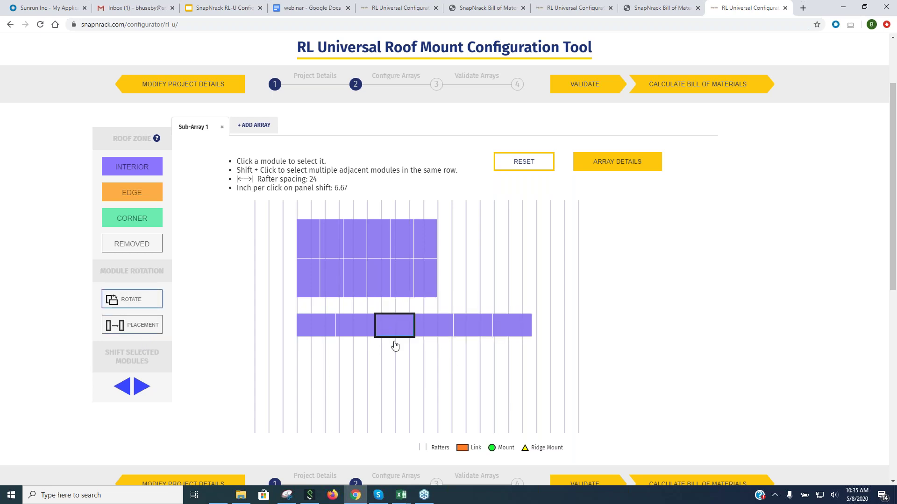
{"action": "left_click", "coordinate": [140, 388]}
{"action": "left_click", "coordinate": [139, 388]}
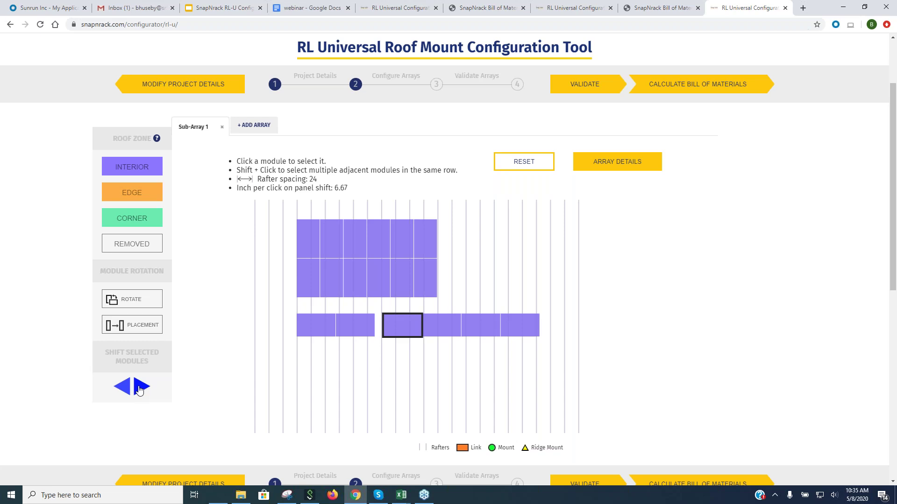
{"action": "left_click", "coordinate": [524, 330]}
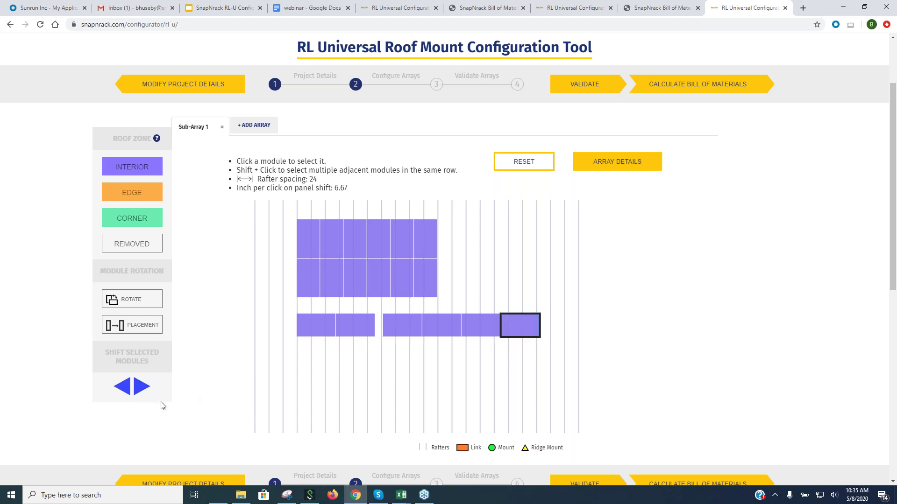
{"action": "left_click", "coordinate": [121, 386]}
{"action": "left_click", "coordinate": [122, 386]}
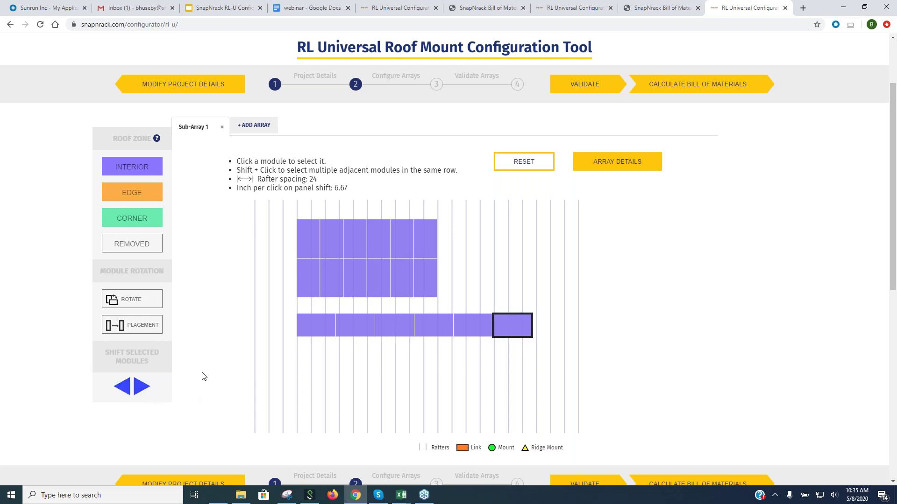
Mark the last three modules of the bottom landscape row as removed.
{"action": "left_click", "coordinate": [429, 325]}
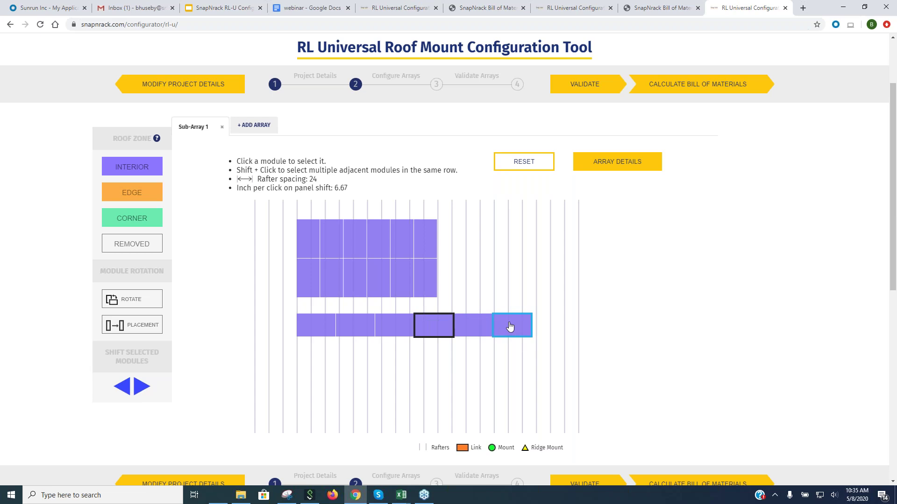
{"action": "left_click", "coordinate": [510, 327], "text": "shift"}
{"action": "left_click", "coordinate": [131, 246]}
Recheck the webinar drawing, and move the three remaining landscape modules up directly against the portrait rows.
{"action": "left_click", "coordinate": [295, 7]}
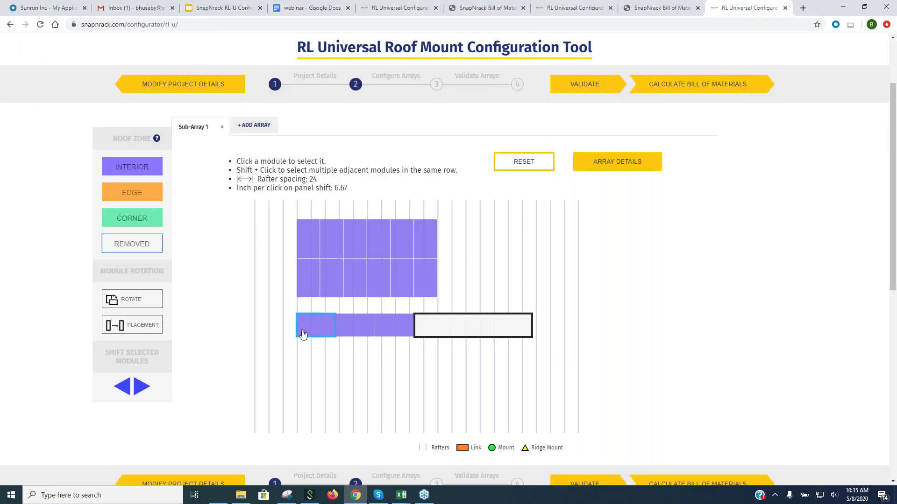
{"action": "left_click", "coordinate": [316, 325]}
{"action": "left_click", "coordinate": [322, 326]}
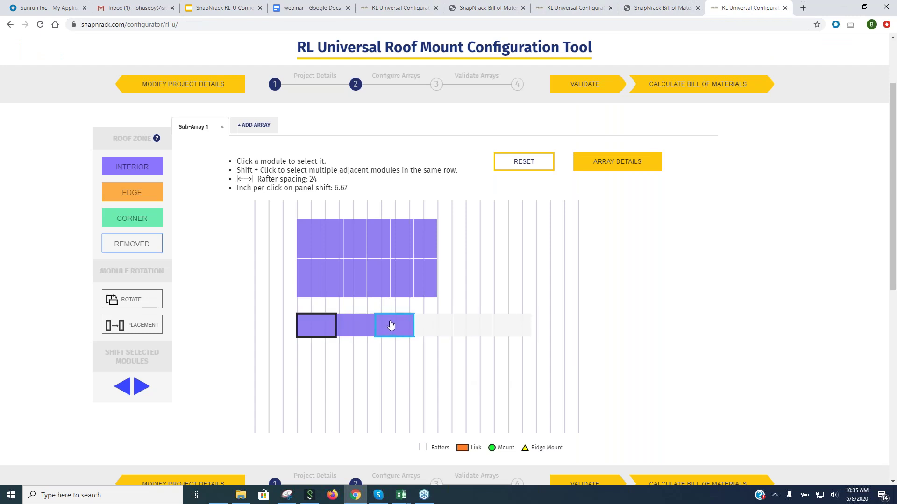
{"action": "left_click", "coordinate": [391, 325], "text": "shift"}
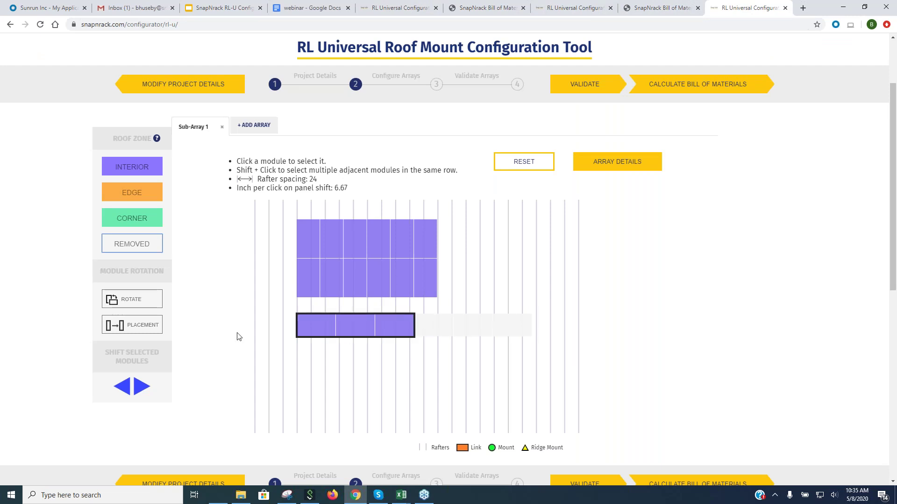
{"action": "left_click", "coordinate": [134, 327]}
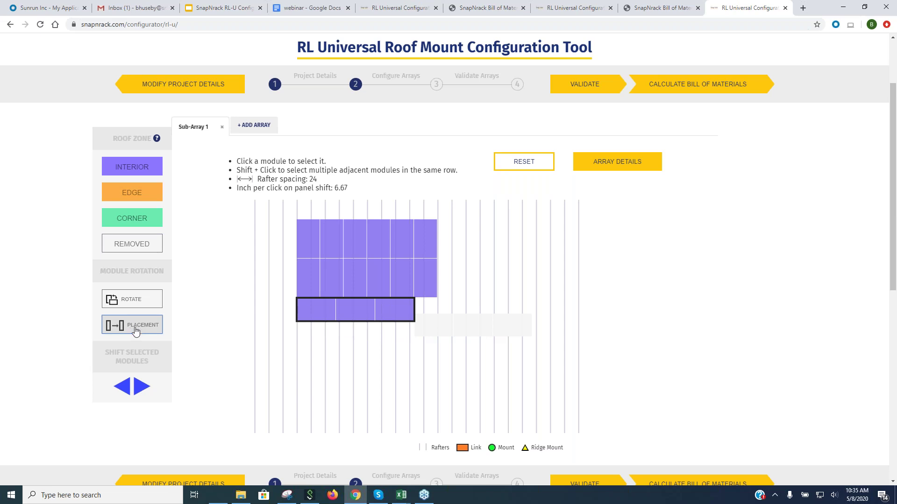
Shift the landscape row six increments right so its right edge lines up with the portrait rows, and validate the array.
{"action": "left_click", "coordinate": [138, 388]}
{"action": "left_click", "coordinate": [138, 387]}
{"action": "left_click", "coordinate": [139, 387]}
{"action": "left_click", "coordinate": [138, 388]}
{"action": "left_click", "coordinate": [139, 388]}
{"action": "left_click", "coordinate": [139, 387]}
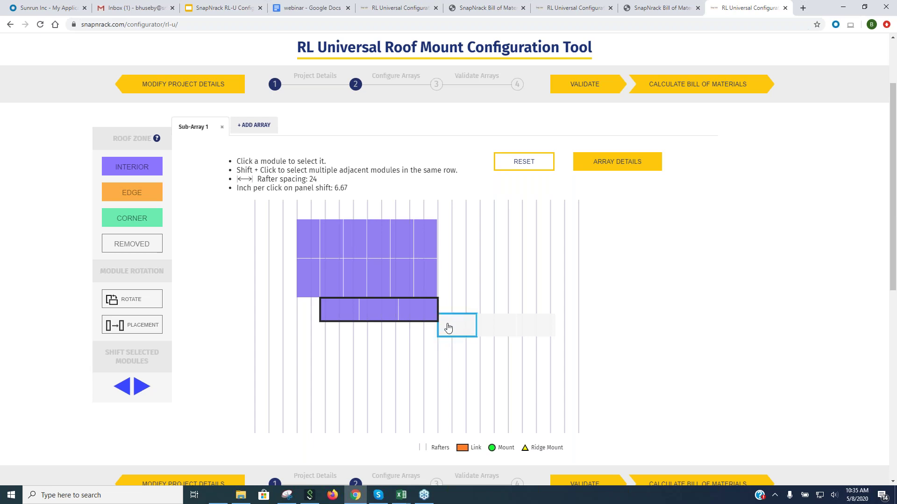
{"action": "left_click", "coordinate": [587, 88]}
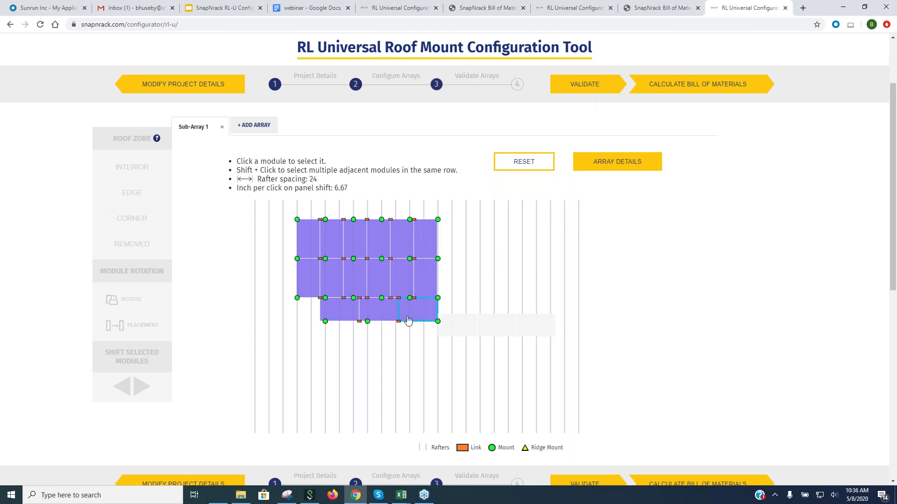
Shift the landscape row six increments left so its left edge lines up with the portrait rows.
{"action": "left_click", "coordinate": [430, 314]}
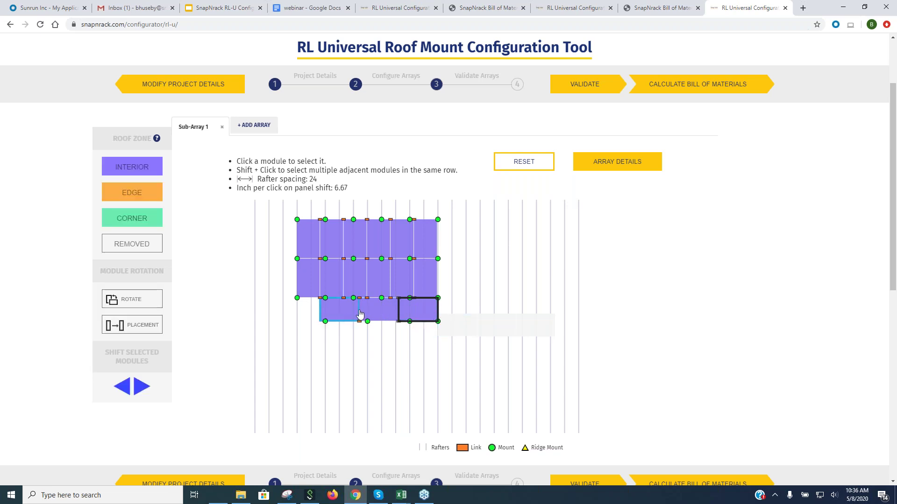
{"action": "left_click", "coordinate": [129, 390]}
{"action": "left_click", "coordinate": [129, 391]}
{"action": "left_click", "coordinate": [130, 391]}
{"action": "left_click", "coordinate": [129, 390]}
{"action": "left_click", "coordinate": [130, 390]}
{"action": "left_click", "coordinate": [129, 390]}
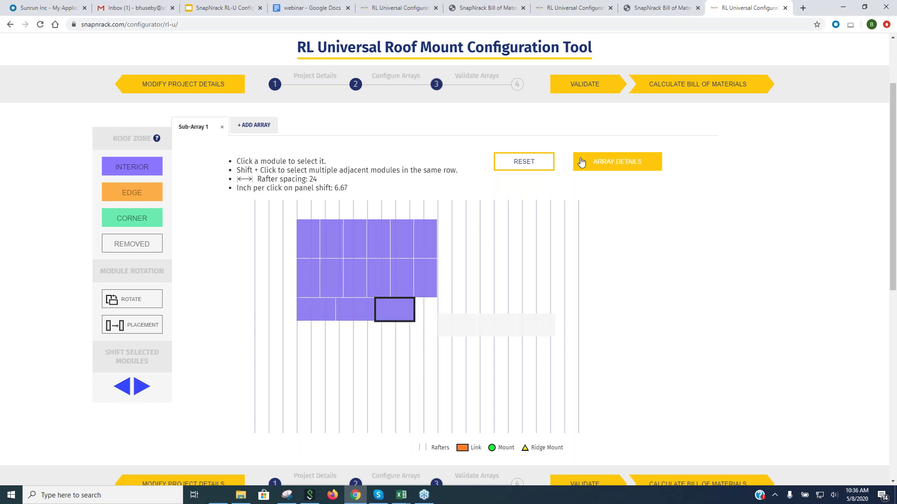
Reset the array and start it with the default 10 rows of 10 landscape modules.
{"action": "left_click", "coordinate": [540, 166]}
{"action": "left_click", "coordinate": [531, 205]}
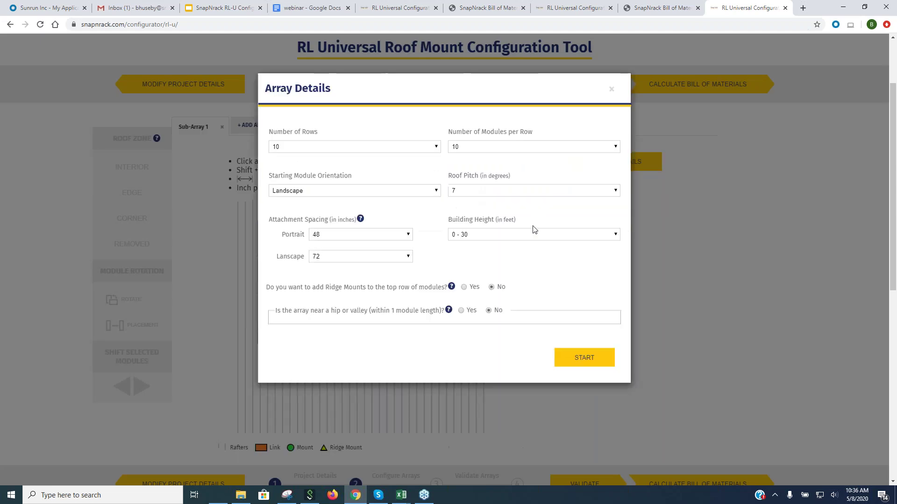
{"action": "left_click", "coordinate": [588, 360]}
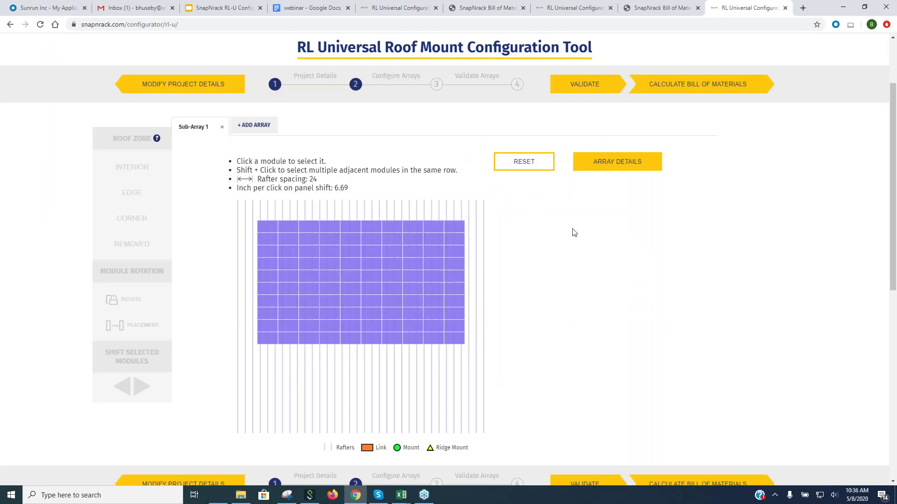
Reset the array again, and set the array details to 3 rows of 6 modules.
{"action": "left_click", "coordinate": [523, 163]}
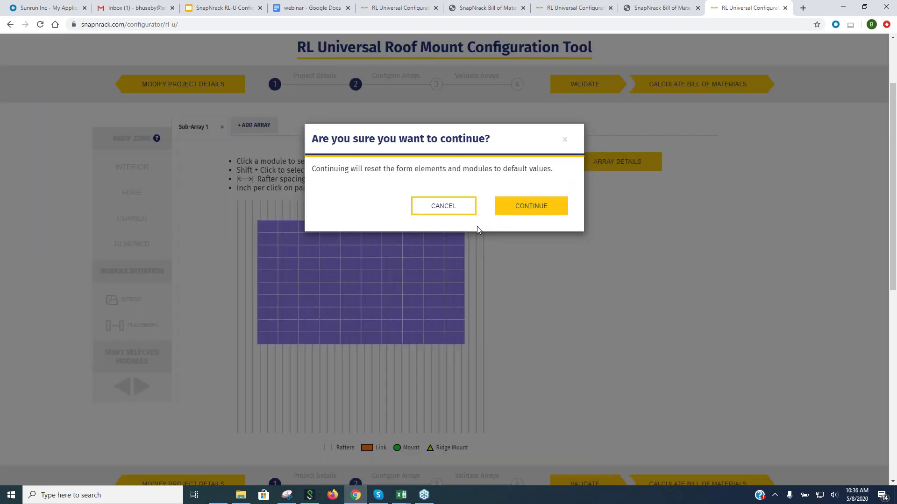
{"action": "left_click", "coordinate": [522, 210]}
{"action": "left_click", "coordinate": [291, 147]}
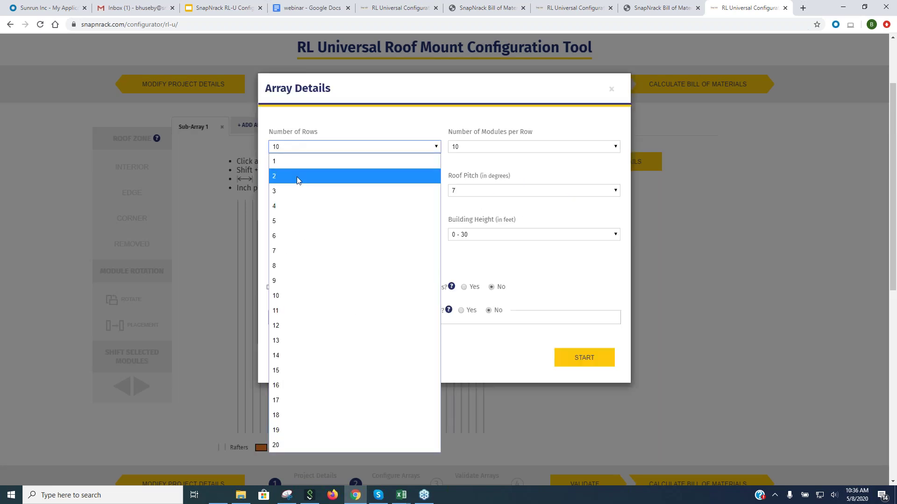
{"action": "left_click", "coordinate": [294, 191]}
{"action": "left_click", "coordinate": [481, 147]}
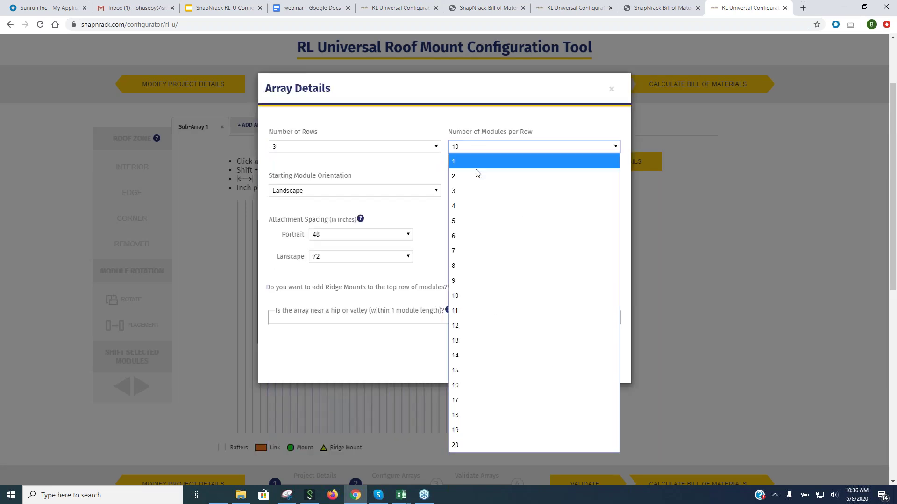
{"action": "left_click", "coordinate": [495, 223]}
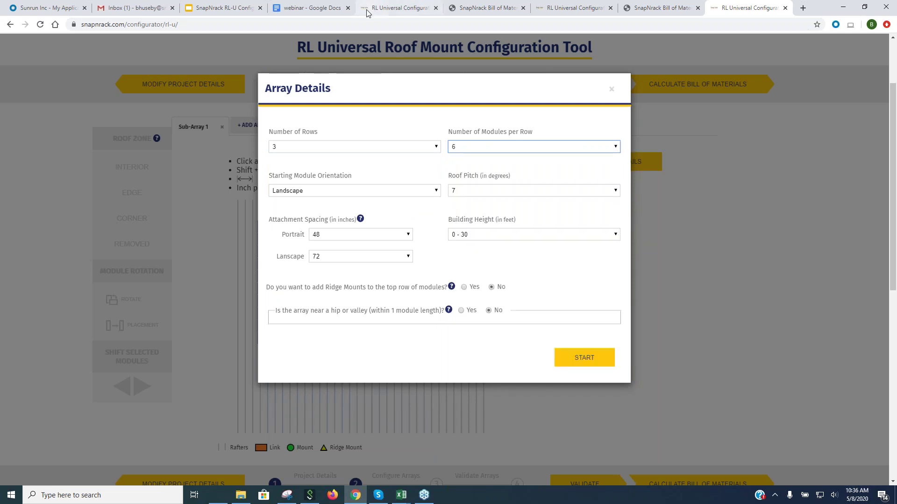
Check the webinar drawing, set the roof pitch to 20 degrees and the starting orientation to Portrait, and start the array.
{"action": "left_click", "coordinate": [314, 10]}
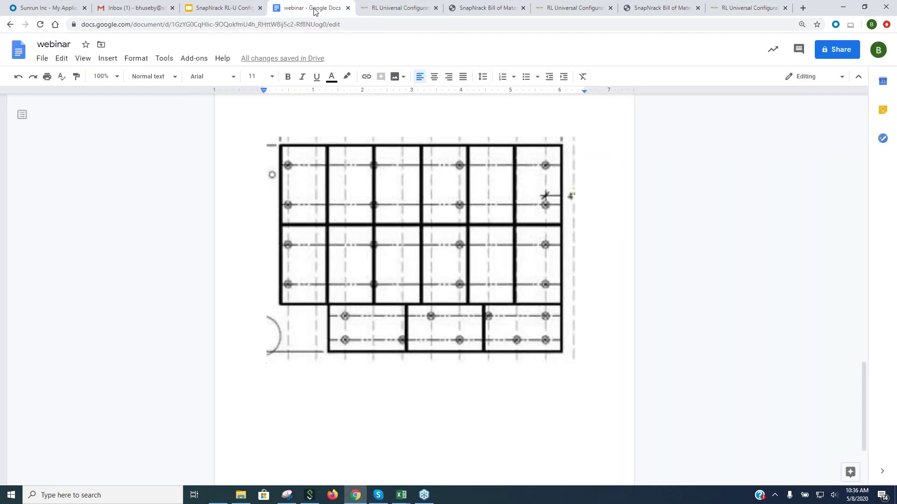
{"action": "left_click", "coordinate": [742, 8]}
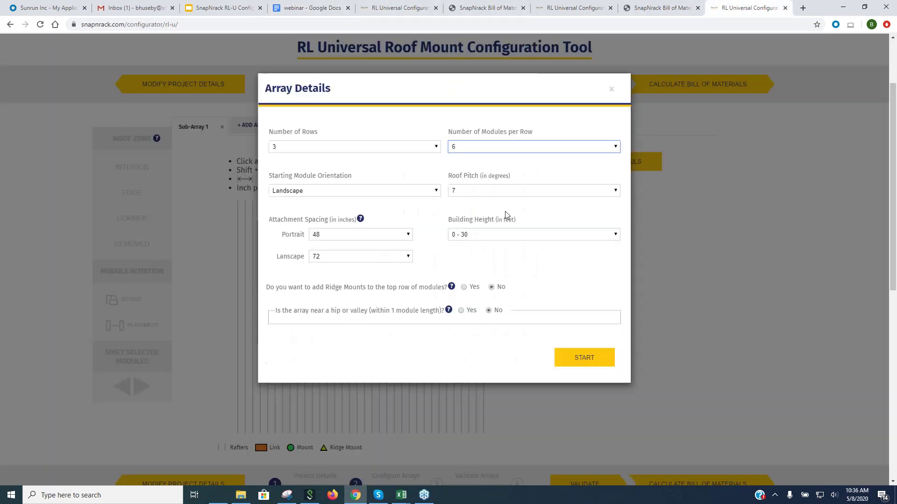
{"action": "left_click", "coordinate": [487, 192]}
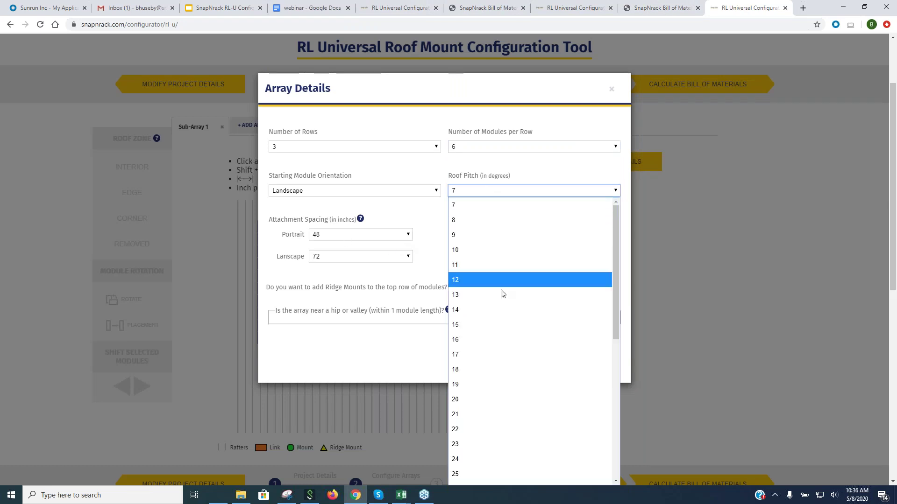
{"action": "left_click", "coordinate": [495, 399]}
{"action": "left_click", "coordinate": [314, 195]}
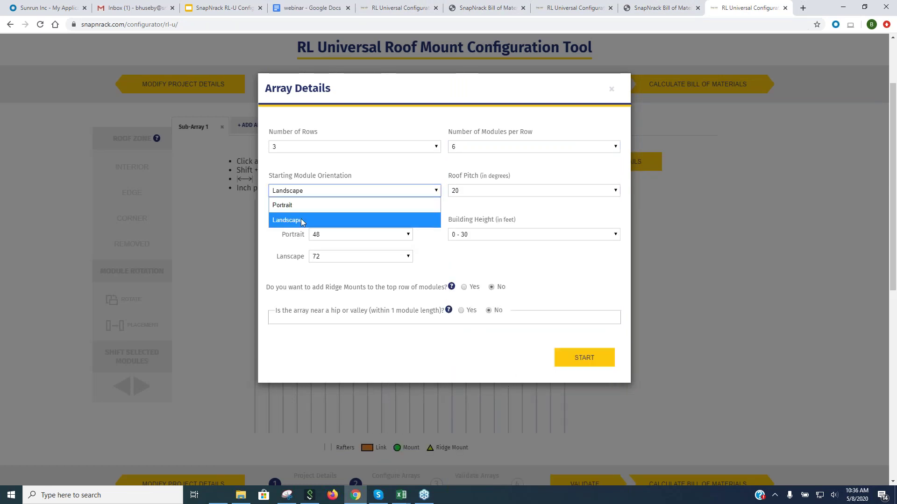
{"action": "left_click", "coordinate": [299, 203]}
{"action": "left_click", "coordinate": [585, 362]}
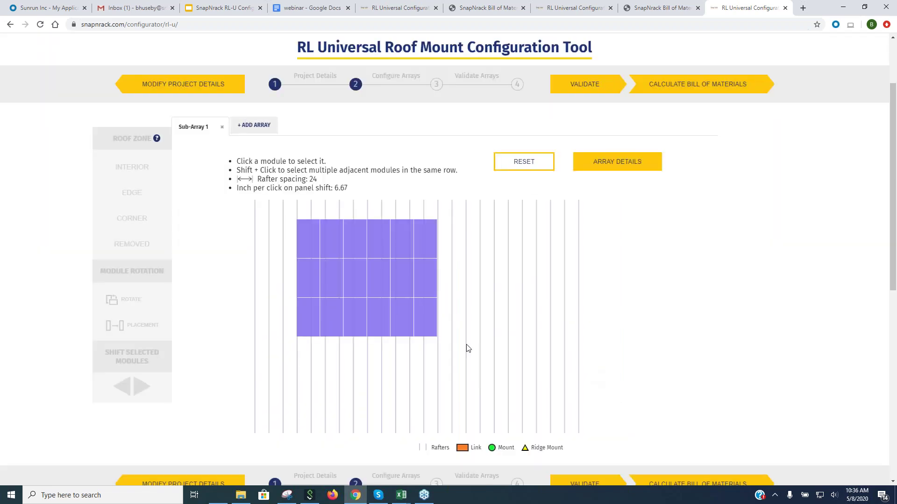
Rotate the last three modules of the bottom row to landscape.
{"action": "left_click", "coordinate": [427, 324]}
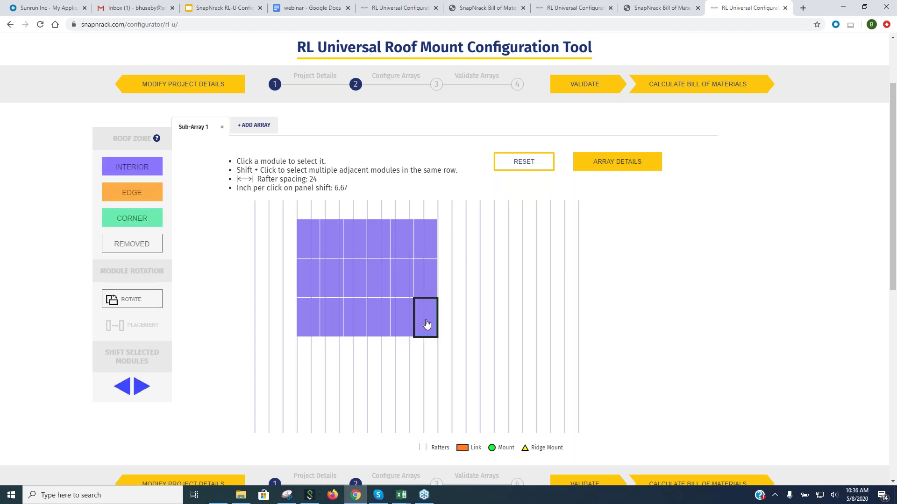
{"action": "left_click", "coordinate": [378, 318], "text": "shift"}
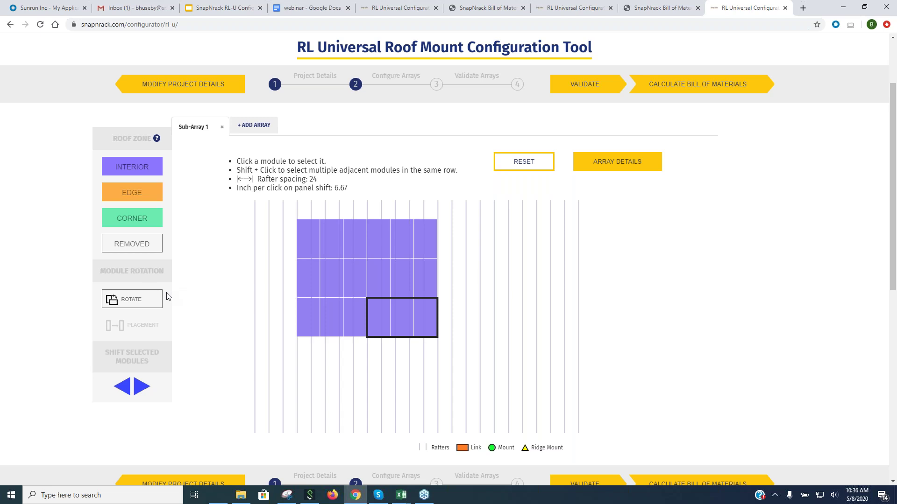
{"action": "left_click", "coordinate": [134, 303]}
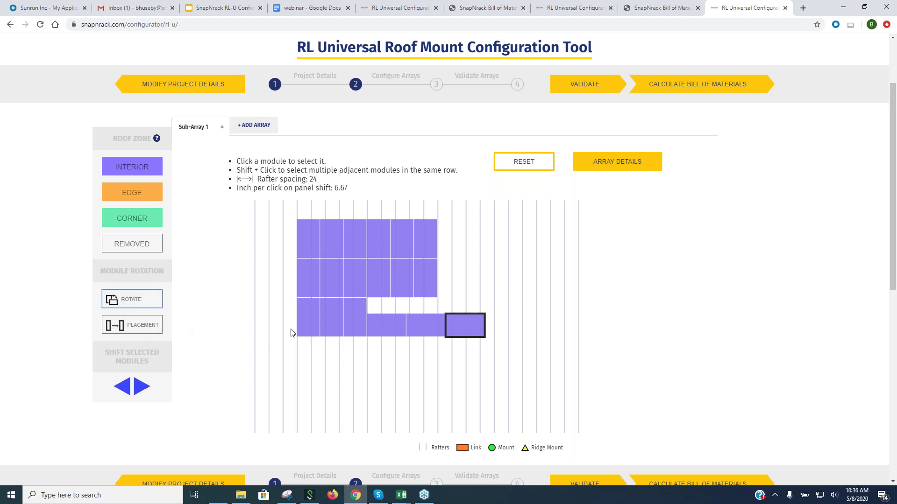
Mark the first three portrait modules of the bottom row as removed.
{"action": "left_click", "coordinate": [312, 318]}
{"action": "left_click", "coordinate": [352, 319], "text": "shift"}
{"action": "left_click", "coordinate": [133, 246]}
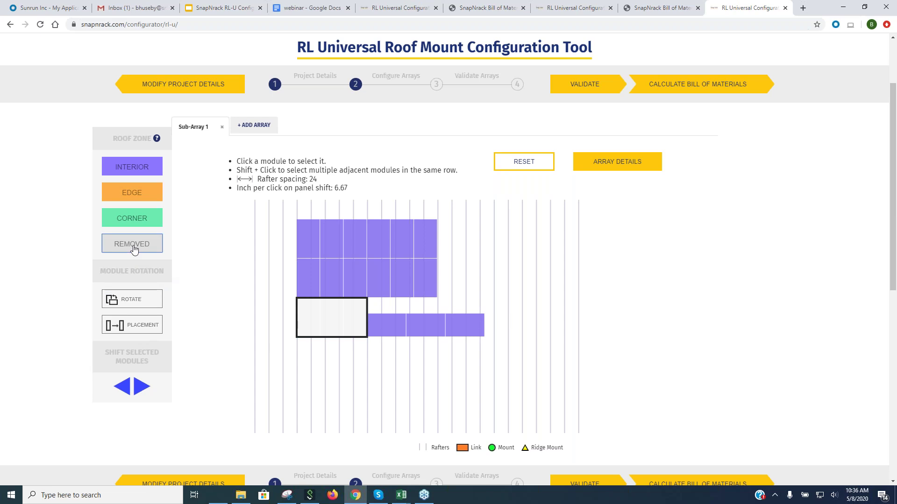
Shift the bottom row left as far as it goes, toward the right edge of the portrait rows.
{"action": "left_click", "coordinate": [456, 333]}
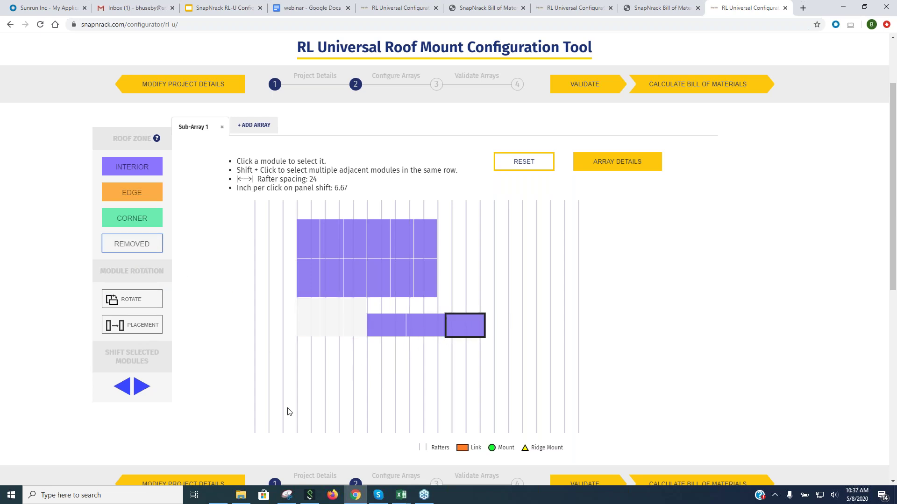
{"action": "left_click", "coordinate": [125, 389]}
{"action": "left_click", "coordinate": [122, 387]}
{"action": "left_click", "coordinate": [122, 386]}
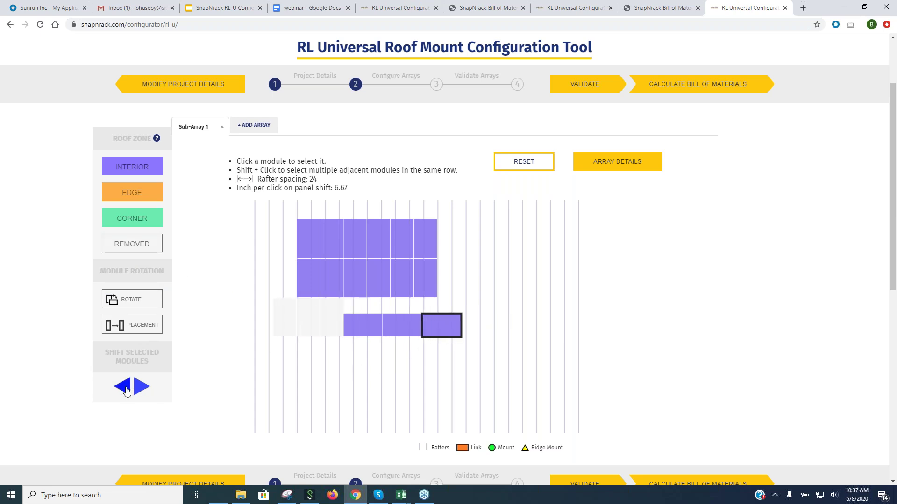
{"action": "left_click", "coordinate": [122, 387]}
{"action": "left_click", "coordinate": [123, 387]}
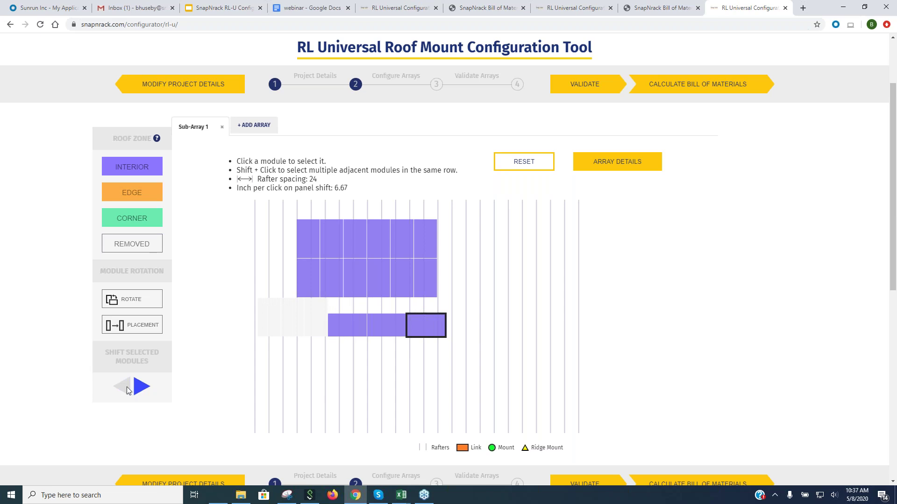
Try to shift the bottom row back by moving its last landscape module three increments to the right.
{"action": "left_click", "coordinate": [141, 387]}
{"action": "left_click", "coordinate": [142, 386]}
{"action": "left_click", "coordinate": [142, 387]}
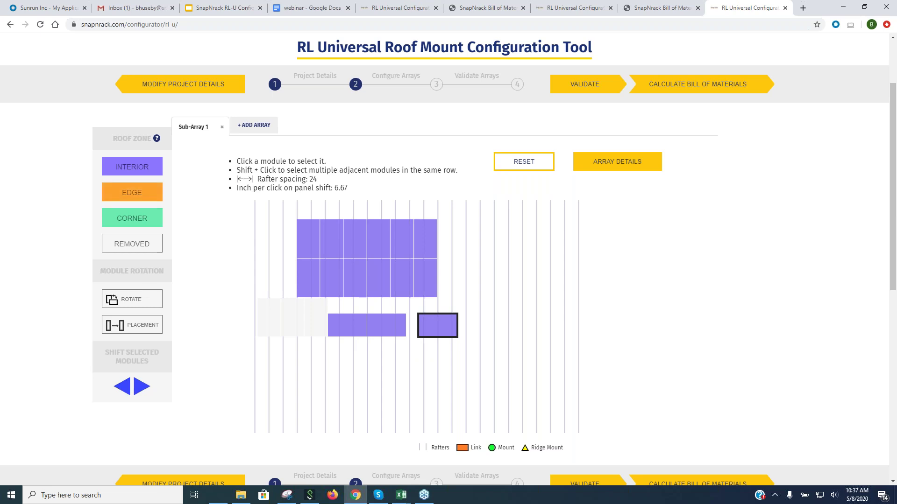
Reload the configurator and proceed to configuring arrays with the default project details.
{"action": "left_click", "coordinate": [41, 24]}
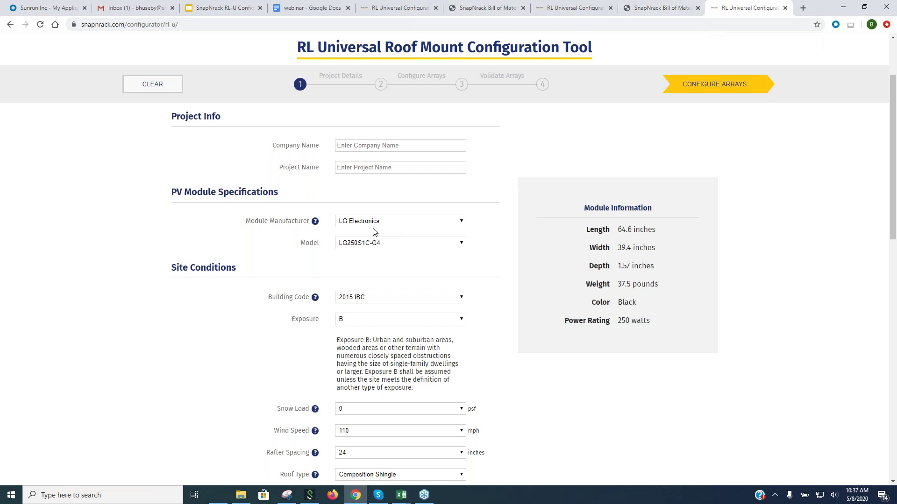
{"action": "scroll", "coordinate": [384, 332], "scroll_direction": "down", "scroll_amount": 5}
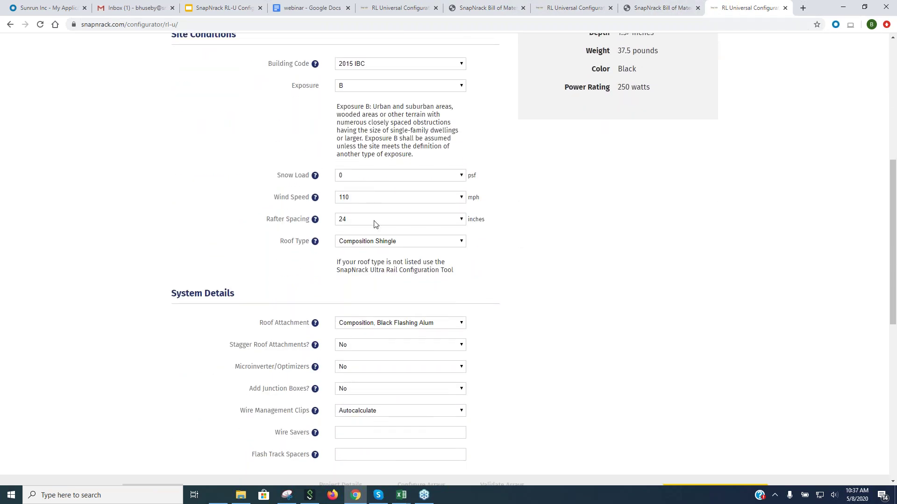
{"action": "scroll", "coordinate": [391, 323], "scroll_direction": "down", "scroll_amount": 4}
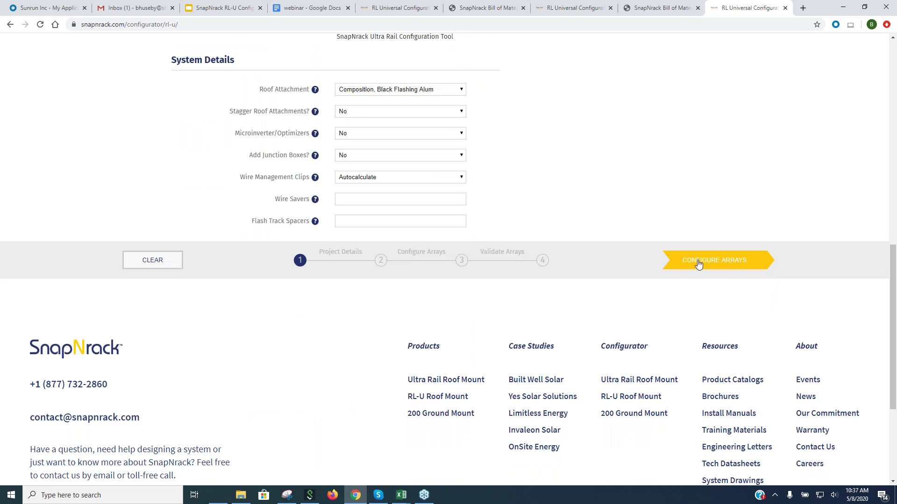
{"action": "left_click", "coordinate": [700, 262]}
{"action": "left_click", "coordinate": [531, 291]}
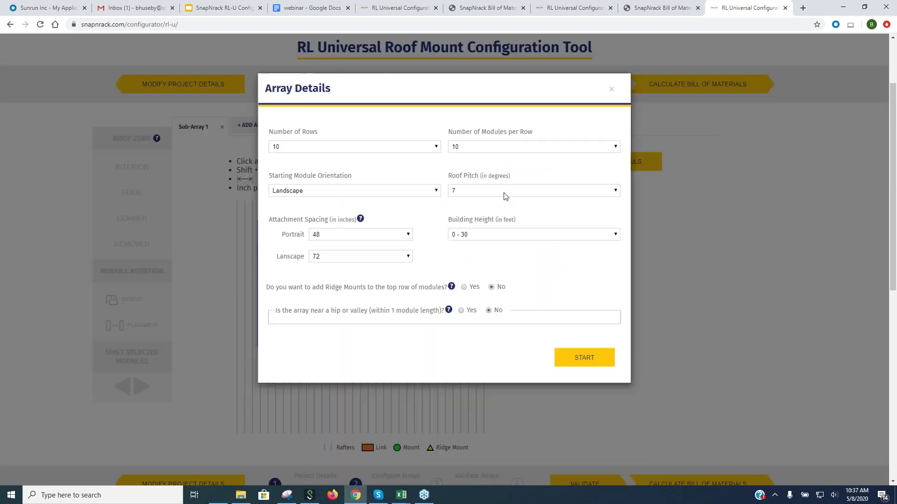
Set up the array with 3 rows, 6 modules per row and a 20-degree roof pitch, and start it.
{"action": "left_click", "coordinate": [334, 148]}
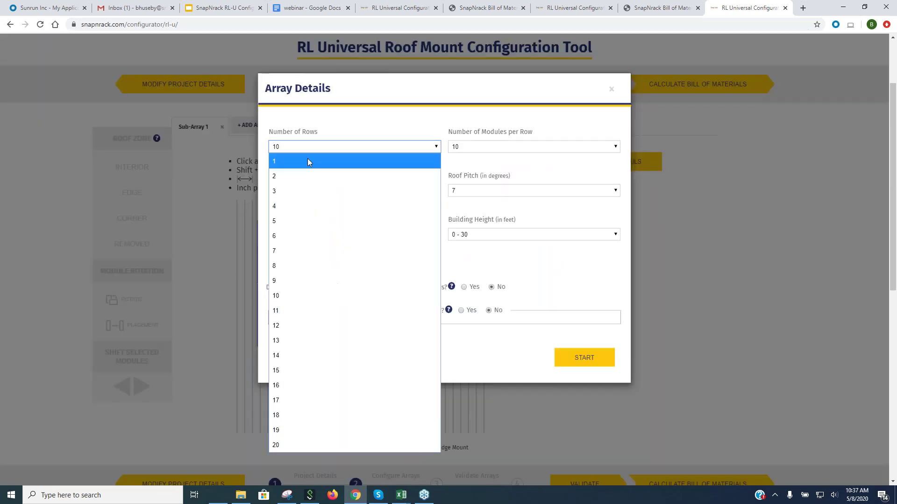
{"action": "left_click", "coordinate": [295, 191]}
{"action": "left_click", "coordinate": [470, 147]}
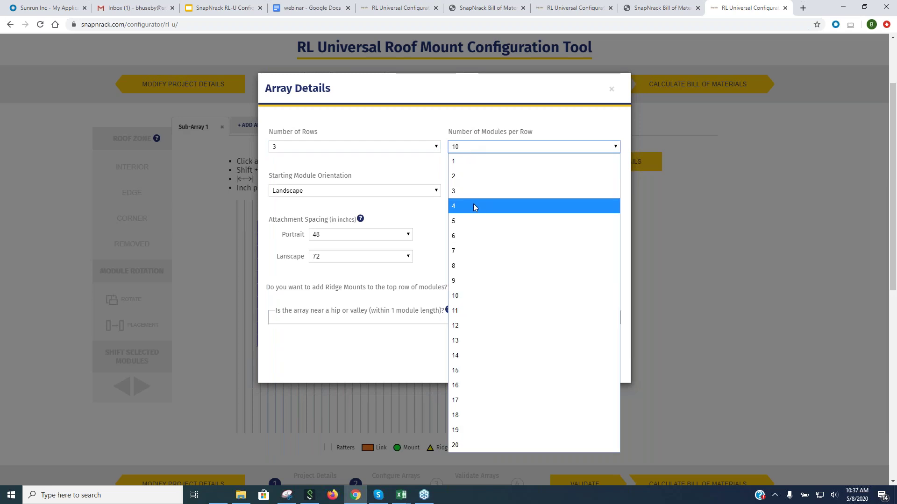
{"action": "left_click", "coordinate": [471, 235]}
{"action": "left_click", "coordinate": [495, 192]}
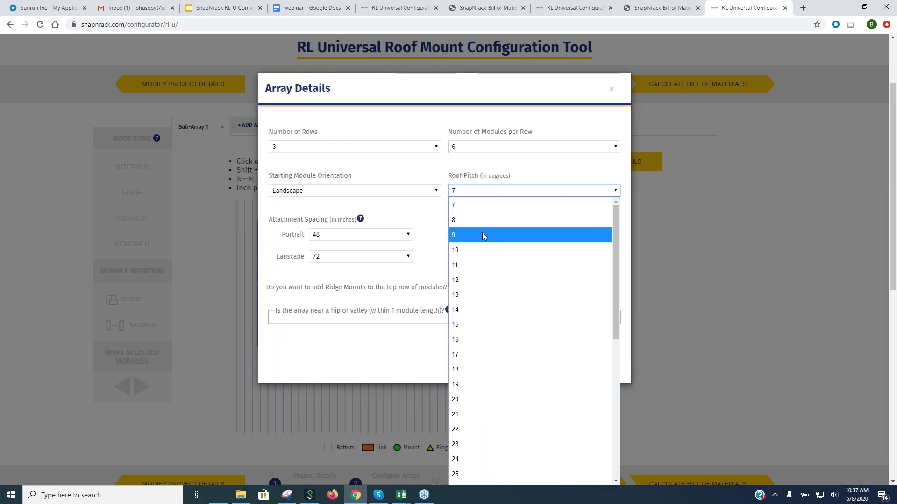
{"action": "left_click", "coordinate": [475, 399]}
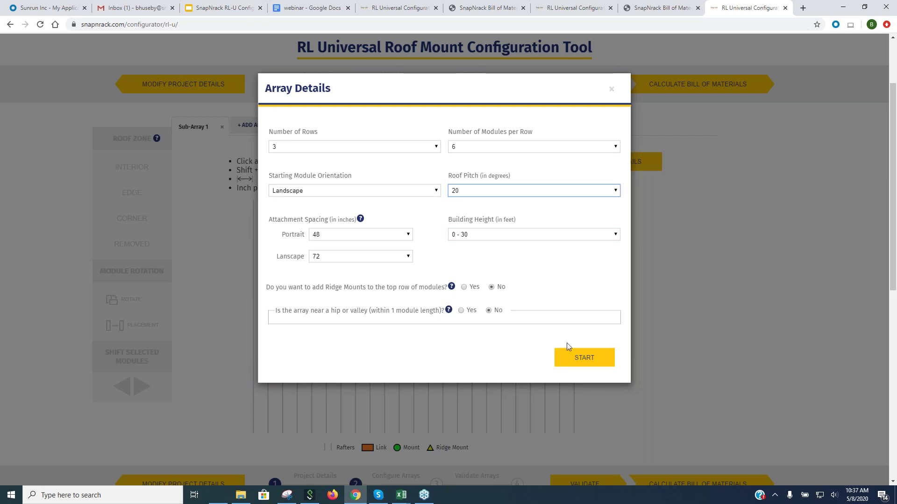
{"action": "left_click", "coordinate": [581, 358]}
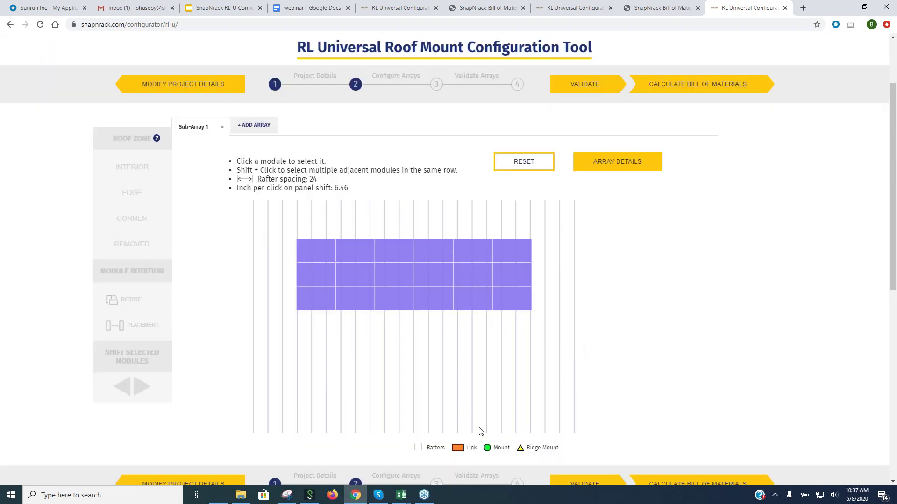
Change the array's starting module orientation to Portrait and save the array details.
{"action": "left_click", "coordinate": [622, 164]}
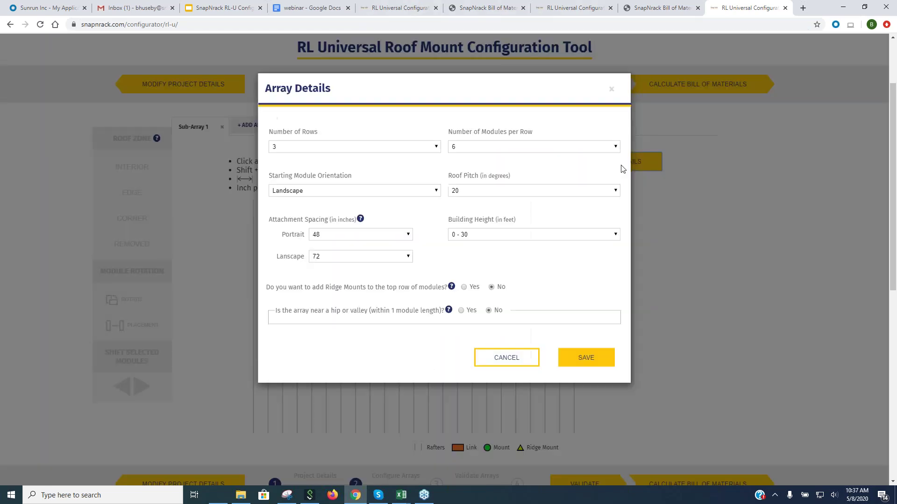
{"action": "left_click", "coordinate": [318, 191]}
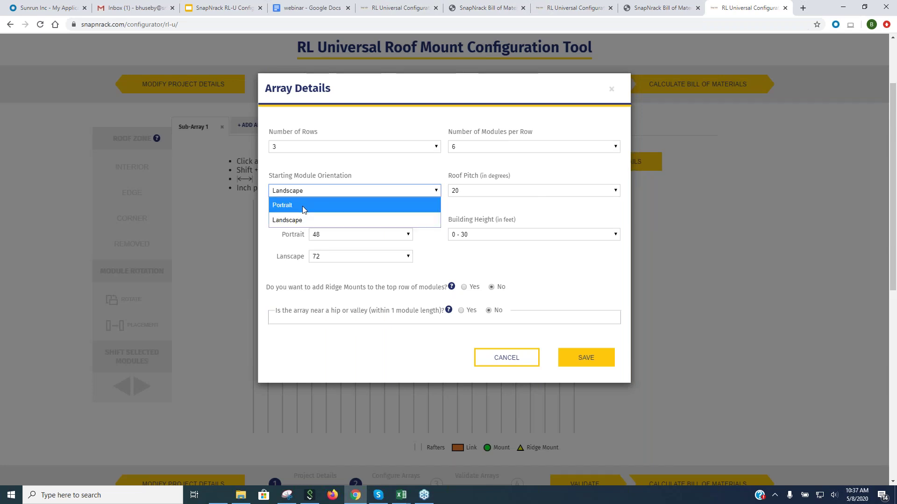
{"action": "left_click", "coordinate": [302, 204]}
{"action": "left_click", "coordinate": [589, 359]}
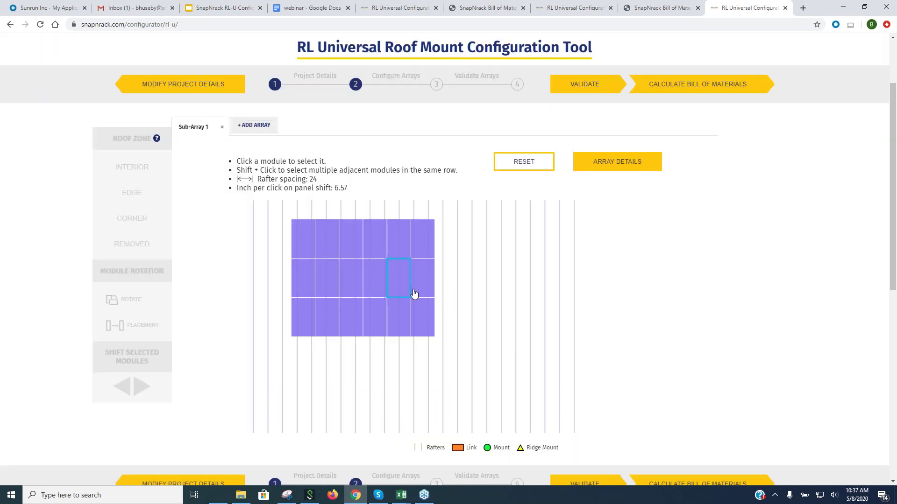
Mark the first three modules of the bottom row as removed.
{"action": "left_click", "coordinate": [301, 324]}
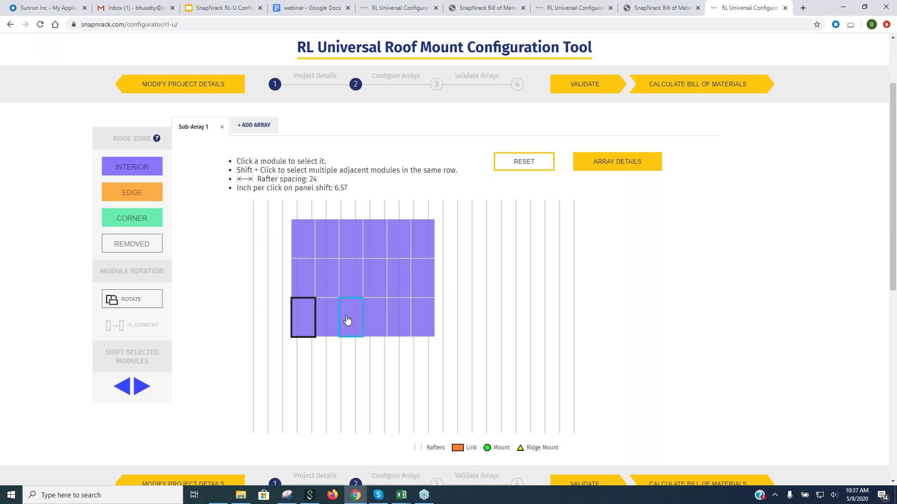
{"action": "left_click", "coordinate": [347, 321], "text": "shift"}
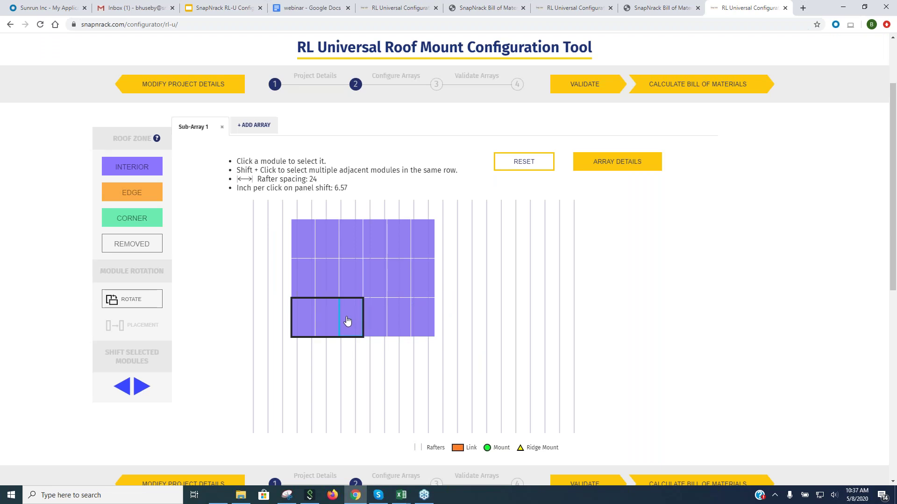
{"action": "left_click", "coordinate": [131, 247]}
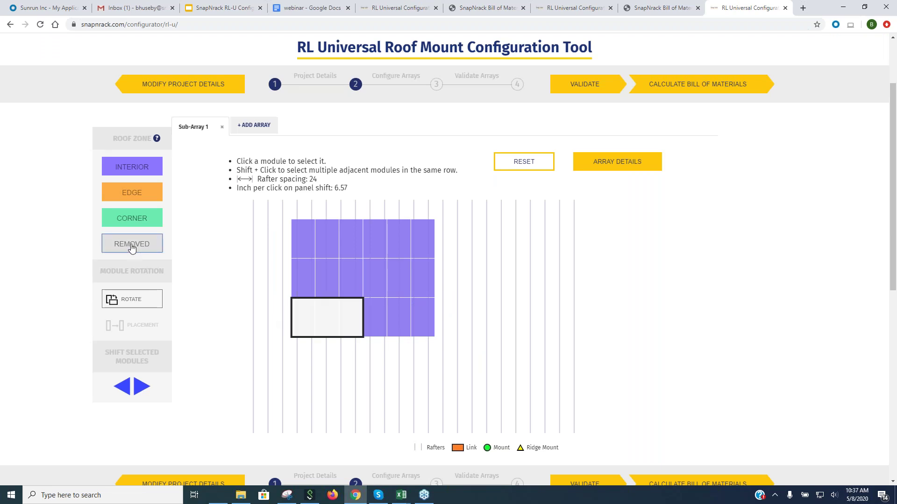
Shift the bottom row left by one portrait module width and rotate its last three modules to landscape.
{"action": "left_click", "coordinate": [420, 323]}
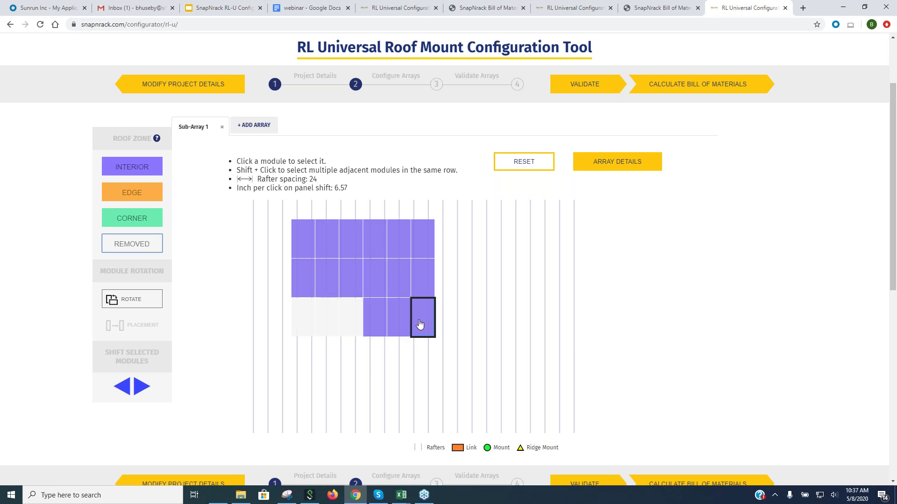
{"action": "left_click", "coordinate": [125, 387]}
{"action": "left_click", "coordinate": [124, 387]}
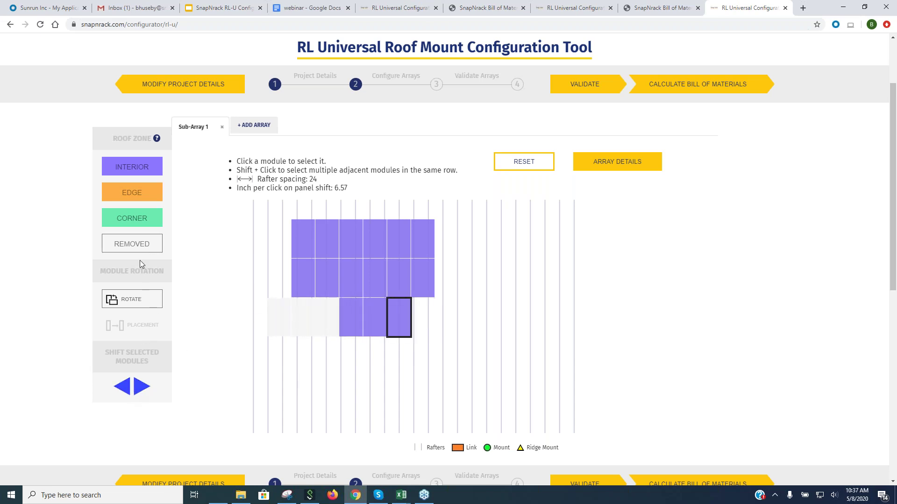
{"action": "left_click", "coordinate": [352, 324], "text": "shift"}
{"action": "left_click", "coordinate": [126, 299]}
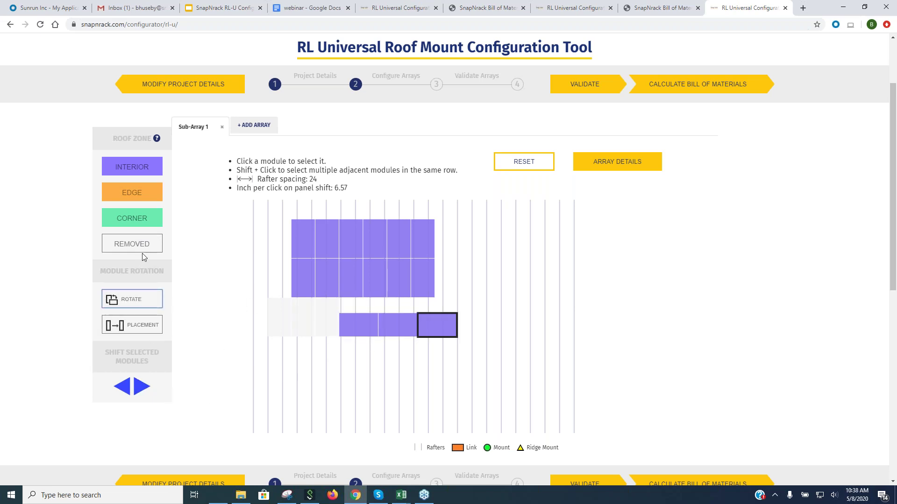
Change the placement of the three landscape modules so they sit directly against the portrait row above.
{"action": "left_click", "coordinate": [143, 327]}
{"action": "left_click", "coordinate": [399, 327]}
{"action": "left_click", "coordinate": [350, 326], "text": "shift"}
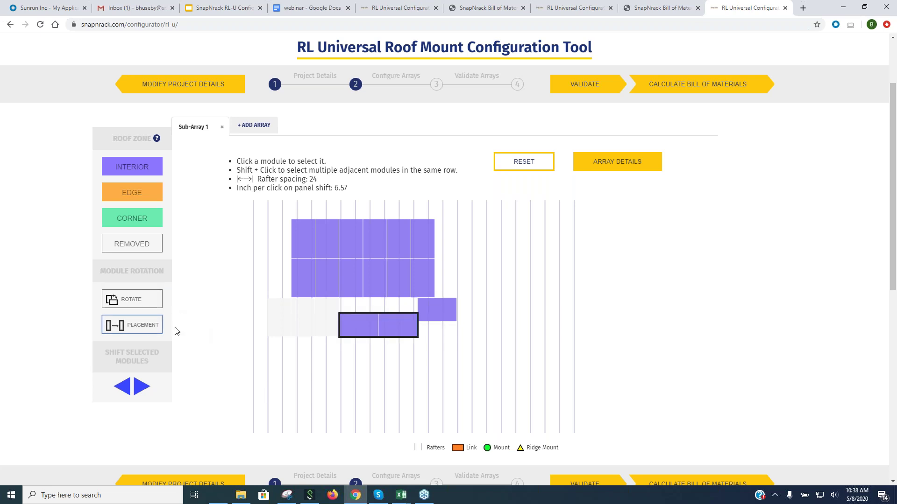
{"action": "left_click", "coordinate": [140, 325]}
Shift the bottom row left to its limit and nudge its last landscape module one increment to the right.
{"action": "left_click", "coordinate": [433, 314]}
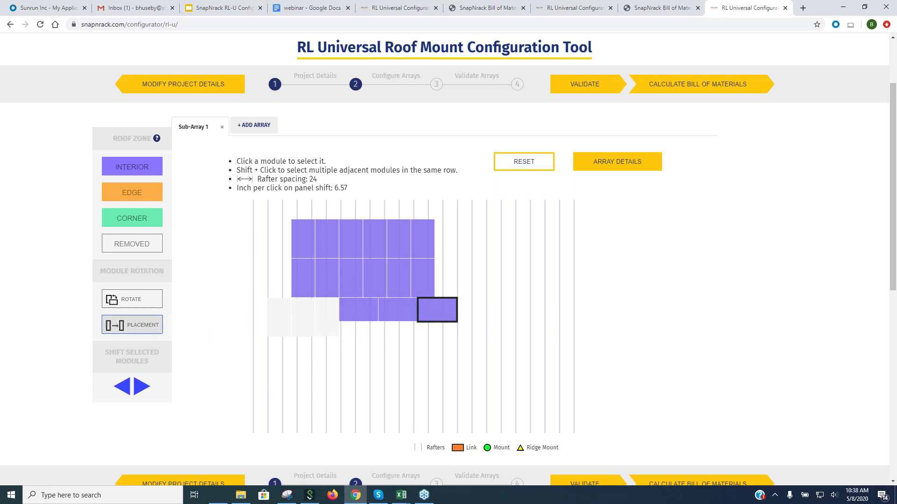
{"action": "left_click", "coordinate": [122, 386]}
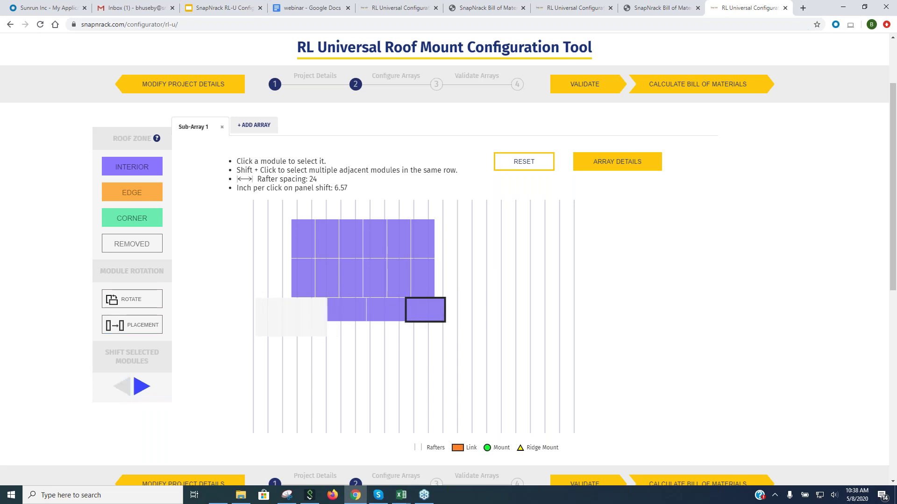
{"action": "left_click", "coordinate": [140, 387]}
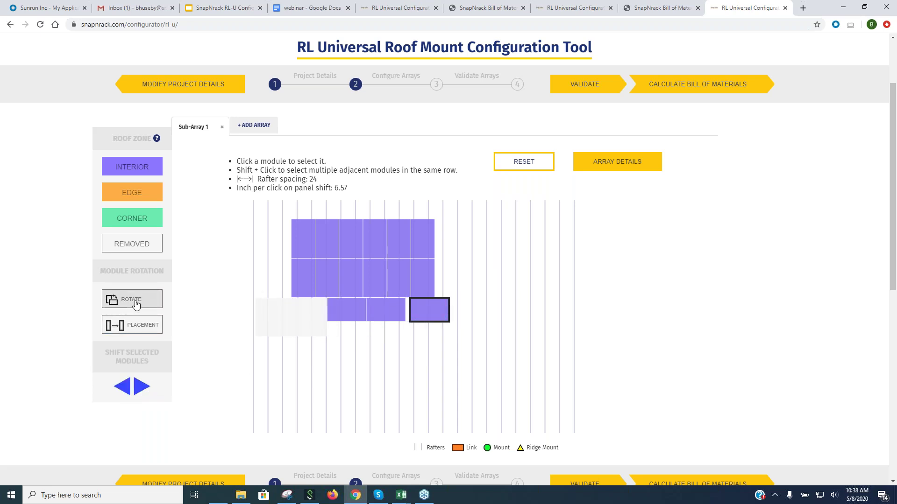
Mark the last landscape module as removed and restore the removed module next to the remaining landscape pair as Interior.
{"action": "left_click", "coordinate": [139, 246]}
{"action": "left_click", "coordinate": [315, 316]}
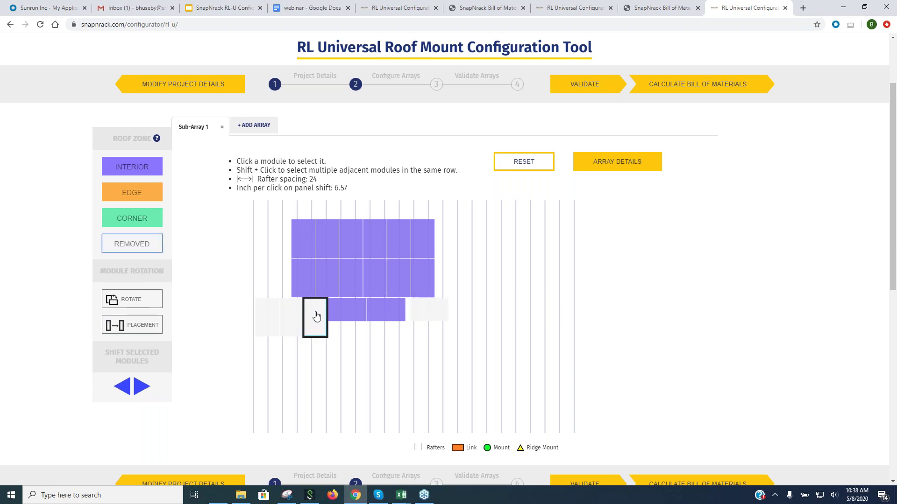
{"action": "left_click", "coordinate": [142, 168]}
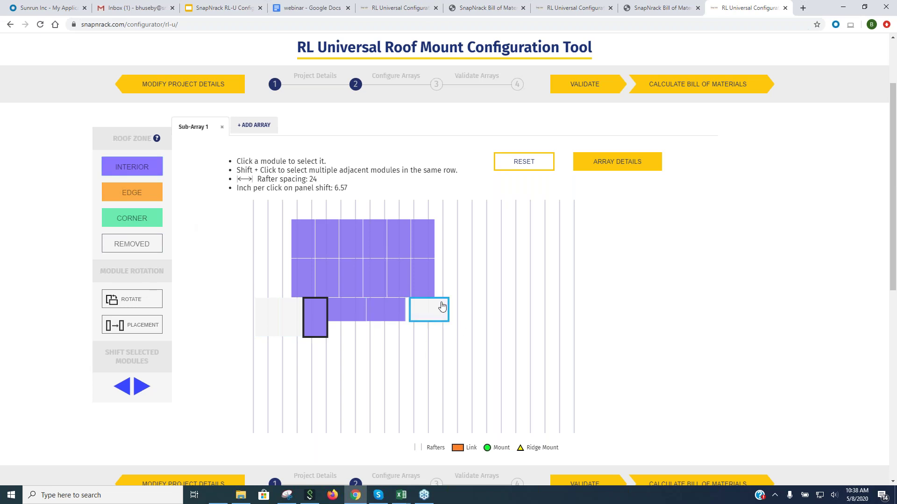
Shift the removed module at the row's right end one increment left and rotate it to portrait.
{"action": "left_click", "coordinate": [425, 309]}
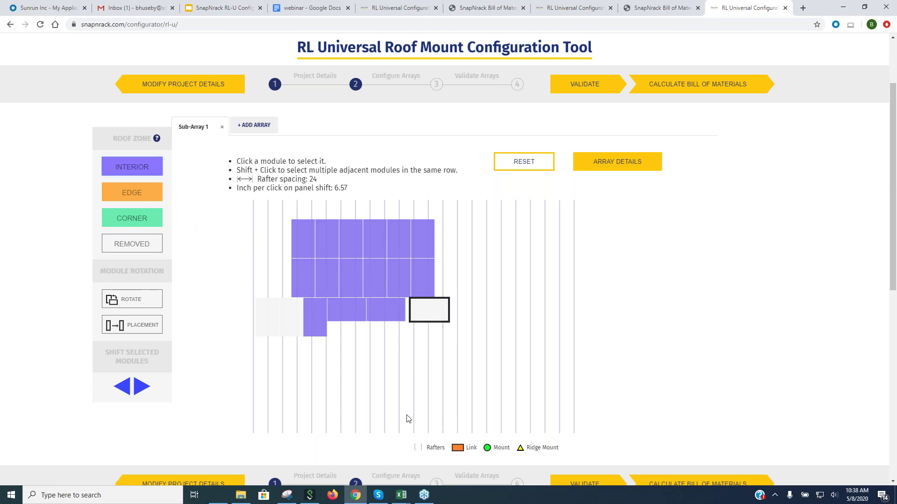
{"action": "left_click", "coordinate": [120, 384]}
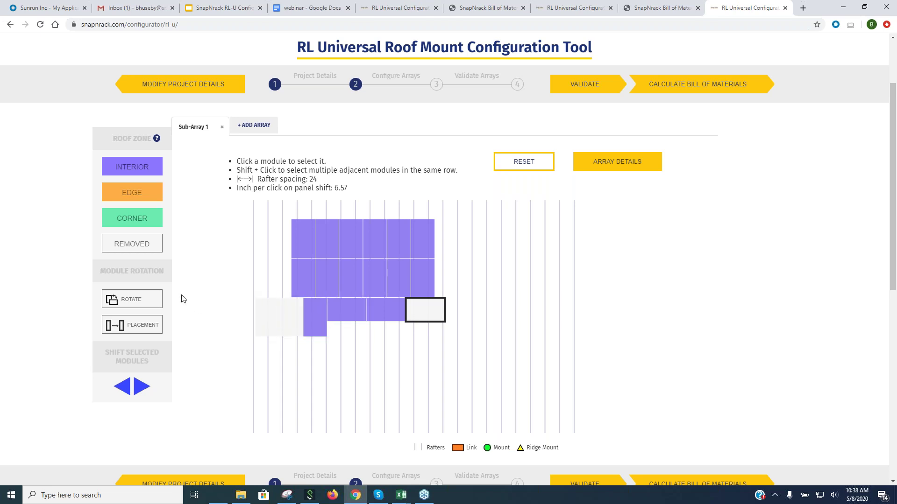
{"action": "left_click", "coordinate": [135, 299]}
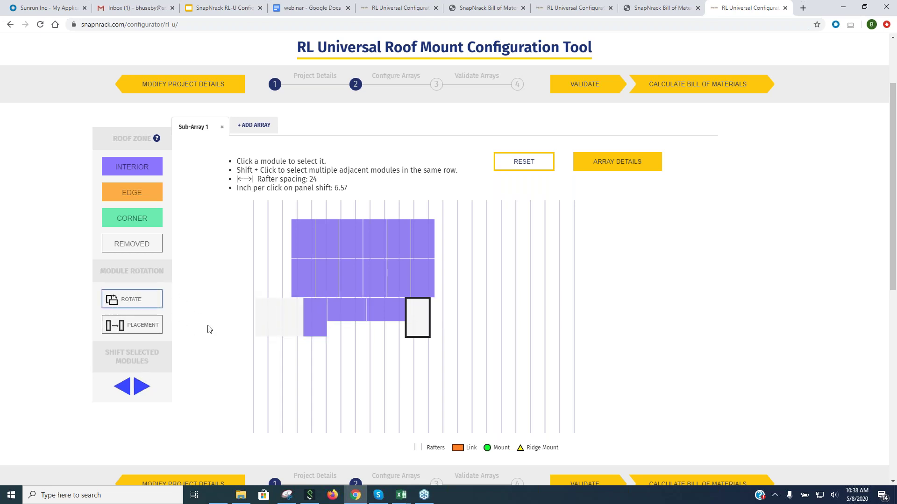
Rotate the restored bottom-row module to landscape and place it against the portrait row above.
{"action": "left_click", "coordinate": [320, 327]}
{"action": "left_click", "coordinate": [155, 300]}
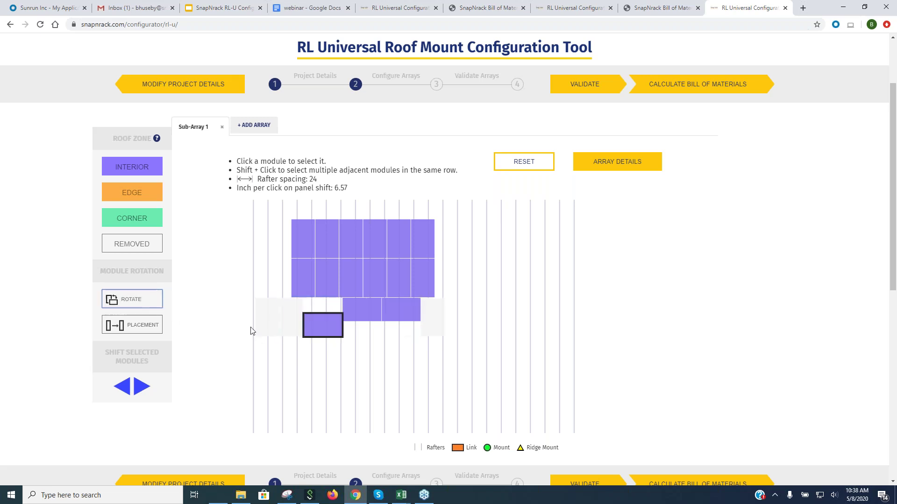
{"action": "left_click", "coordinate": [149, 324]}
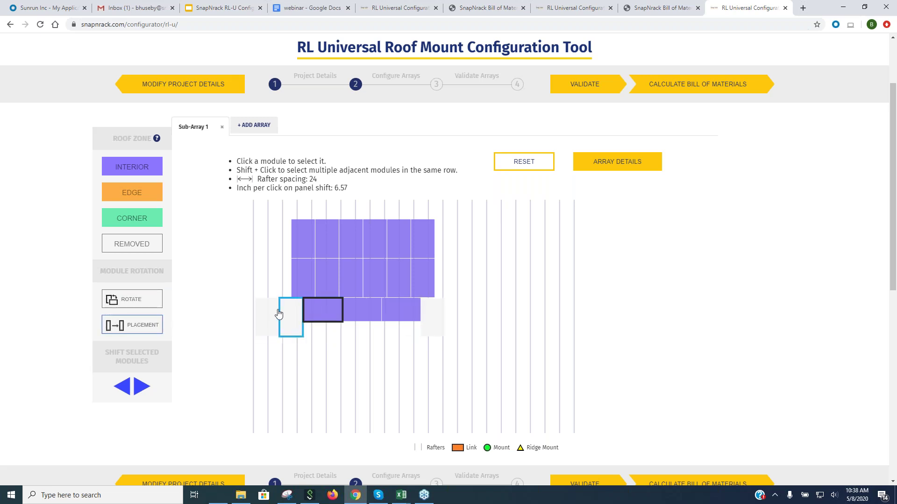
Shift the three landscape modules four increments right and one back left to line up with the array's right edge.
{"action": "left_click", "coordinate": [140, 387]}
{"action": "left_click", "coordinate": [140, 386]}
{"action": "left_click", "coordinate": [140, 387]}
{"action": "left_click", "coordinate": [140, 386]}
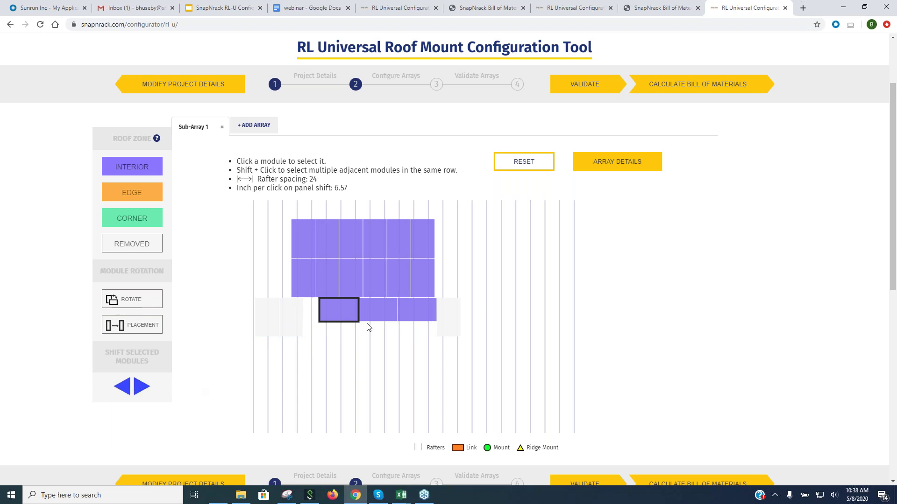
{"action": "left_click", "coordinate": [411, 313]}
{"action": "left_click", "coordinate": [123, 387]}
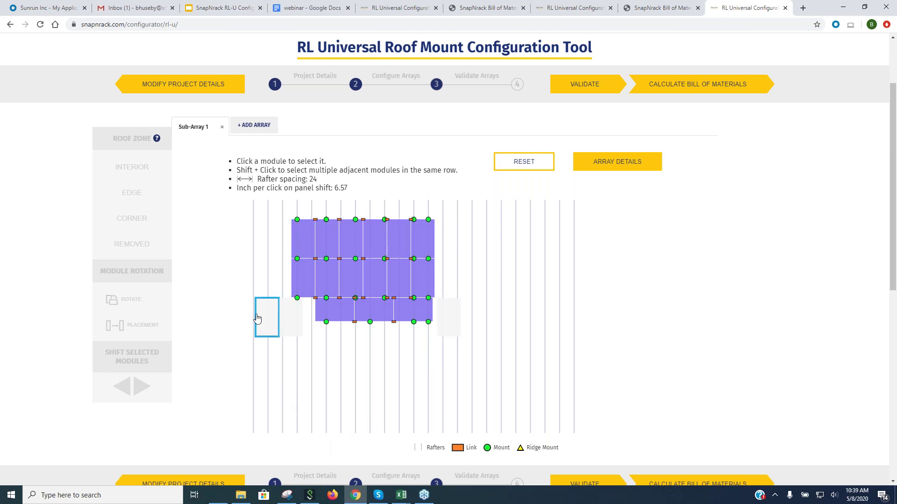
Calculate the bill of materials for the array.
{"action": "scroll", "coordinate": [517, 358], "scroll_direction": "down", "scroll_amount": 2}
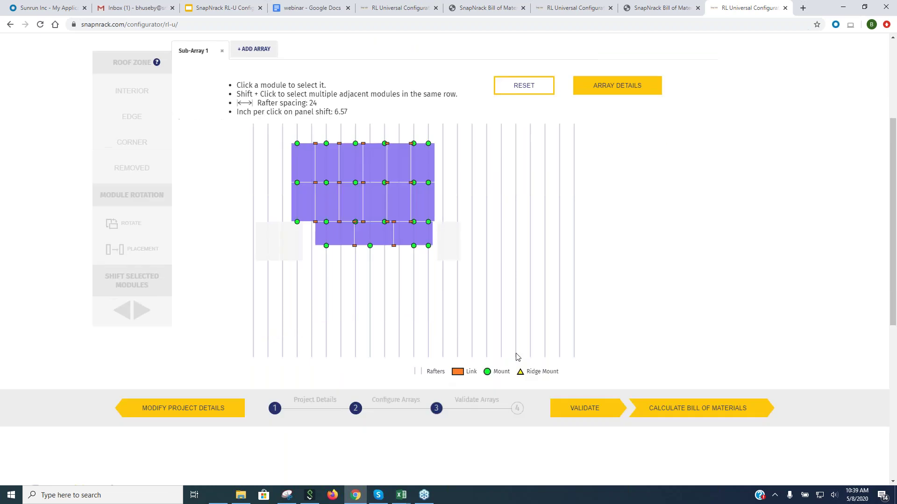
{"action": "scroll", "coordinate": [629, 87], "scroll_direction": "up", "scroll_amount": 4}
{"action": "left_click", "coordinate": [674, 84]}
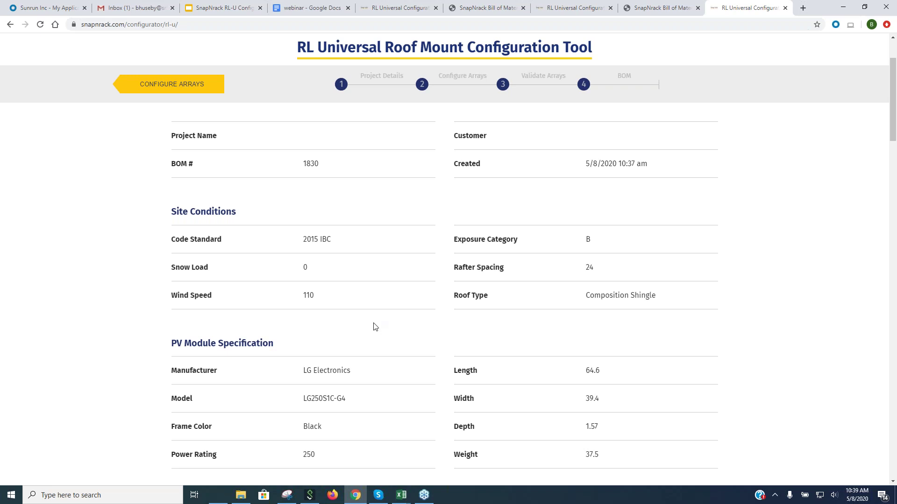
Export the bill of materials report to PDF and look through the downloaded file down to its array drawing.
{"action": "scroll", "coordinate": [374, 327], "scroll_direction": "down", "scroll_amount": 7}
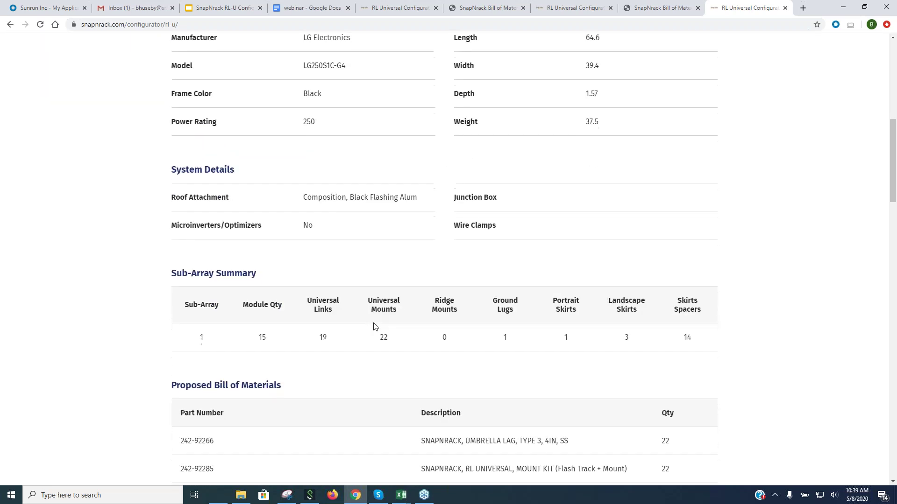
{"action": "scroll", "coordinate": [374, 327], "scroll_direction": "down", "scroll_amount": 9}
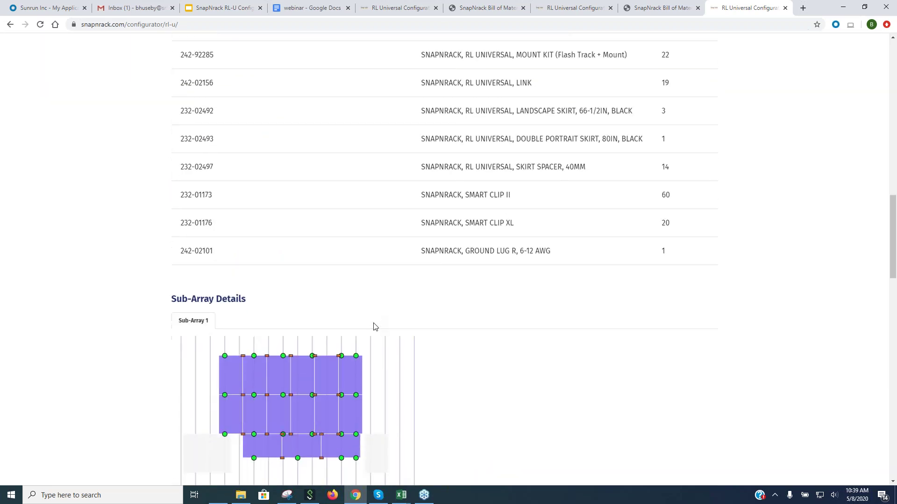
{"action": "scroll", "coordinate": [374, 326], "scroll_direction": "down", "scroll_amount": 2}
{"action": "scroll", "coordinate": [342, 320], "scroll_direction": "down", "scroll_amount": 17}
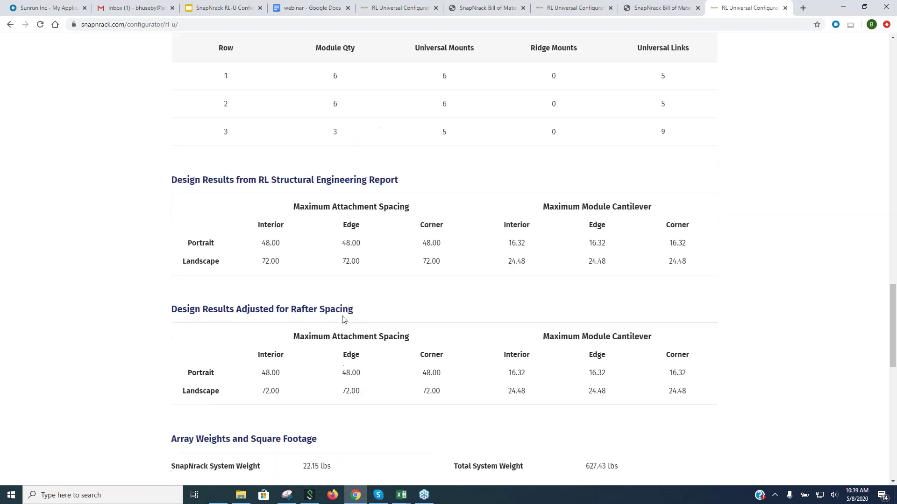
{"action": "scroll", "coordinate": [344, 321], "scroll_direction": "up", "scroll_amount": 4}
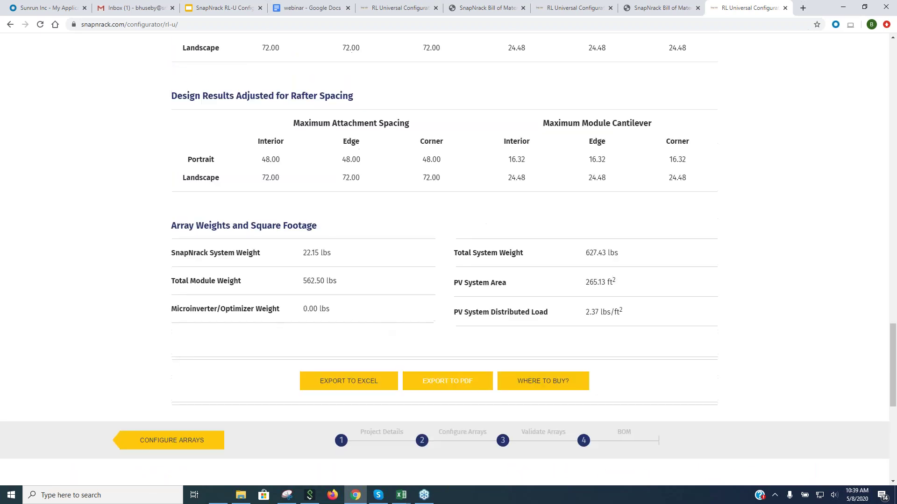
{"action": "left_click", "coordinate": [448, 380]}
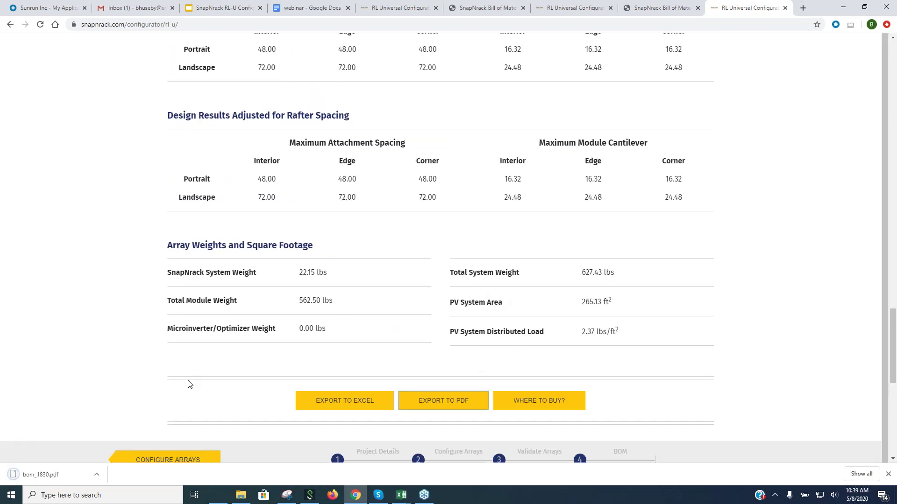
{"action": "left_click", "coordinate": [41, 475]}
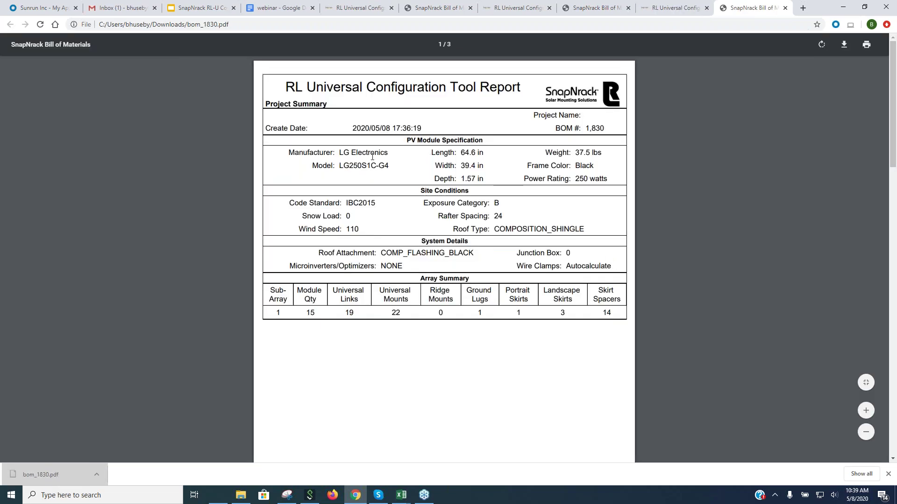
{"action": "scroll", "coordinate": [417, 253], "scroll_direction": "down", "scroll_amount": 9}
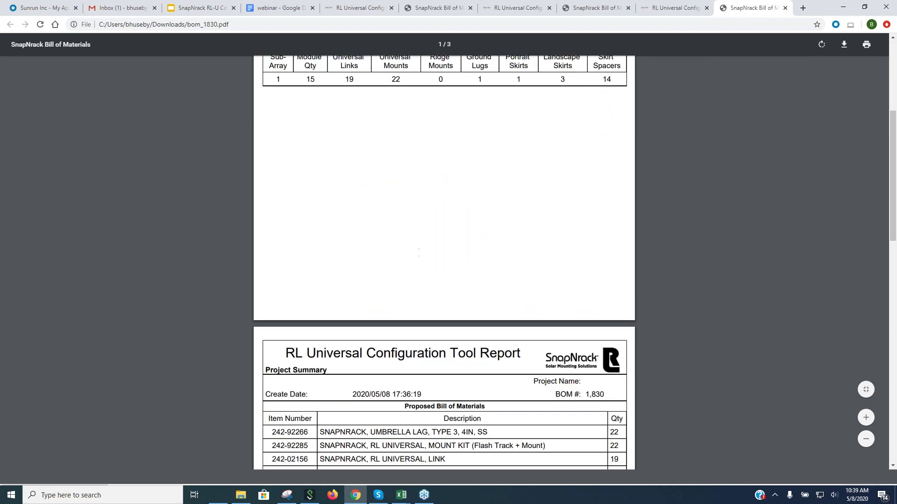
{"action": "scroll", "coordinate": [443, 262], "scroll_direction": "down", "scroll_amount": 10}
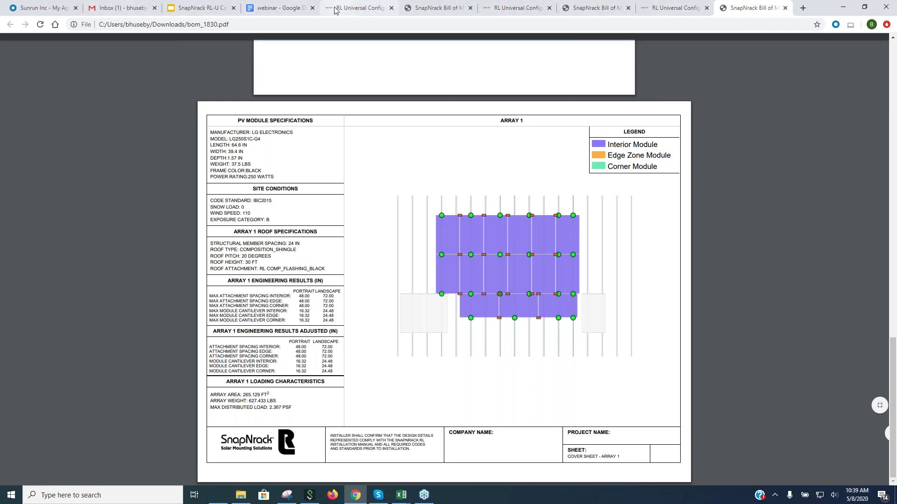
Return to the configurator's results page and review the bill of materials, sub-array details and array weights.
{"action": "left_click", "coordinate": [673, 8]}
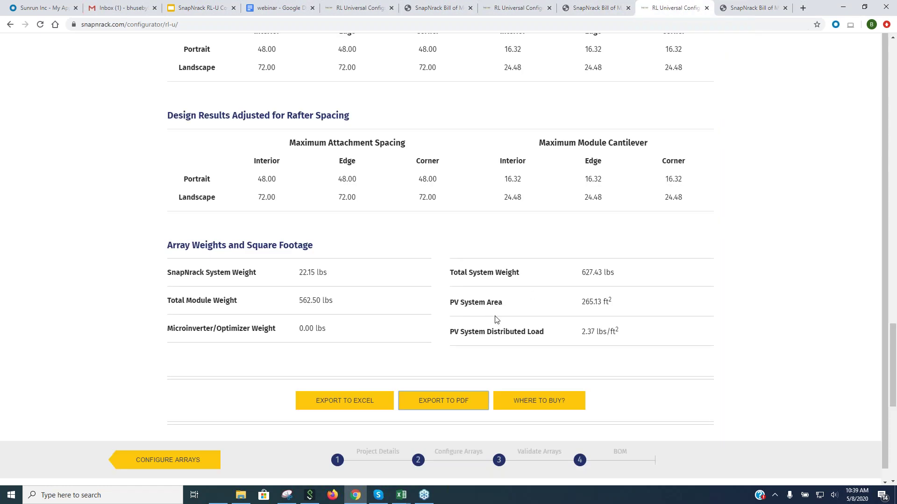
{"action": "scroll", "coordinate": [496, 319], "scroll_direction": "down", "scroll_amount": 1}
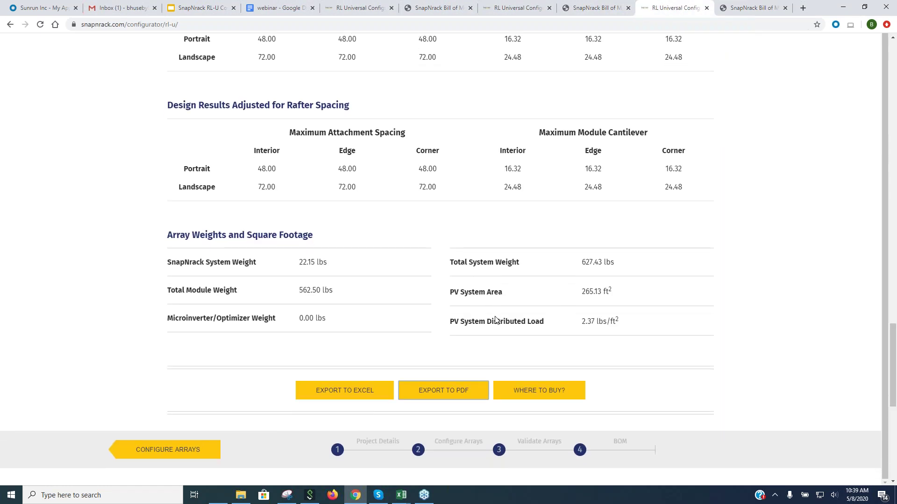
{"action": "scroll", "coordinate": [496, 321], "scroll_direction": "up", "scroll_amount": 20}
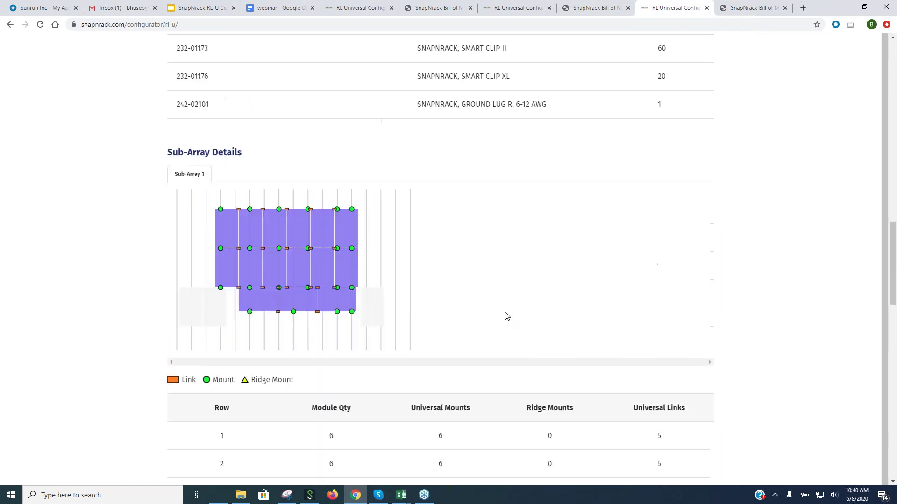
{"action": "scroll", "coordinate": [503, 325], "scroll_direction": "up", "scroll_amount": 10}
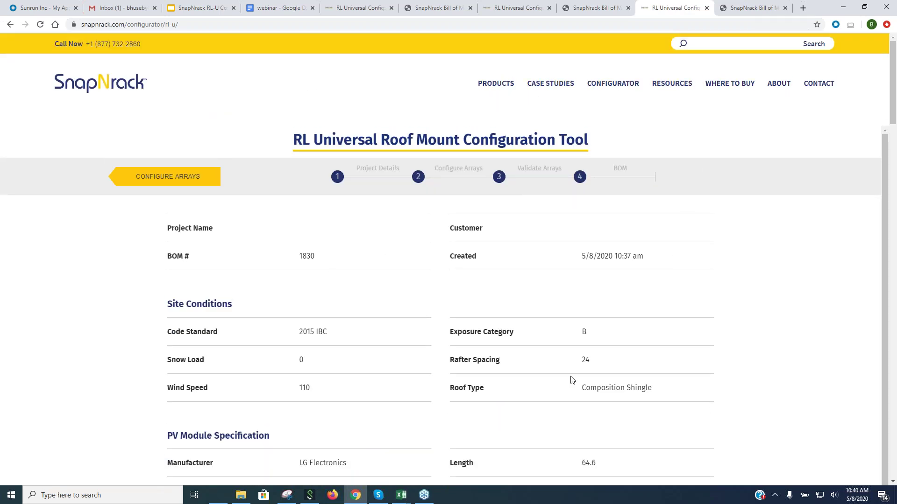
{"action": "scroll", "coordinate": [573, 380], "scroll_direction": "down", "scroll_amount": 1}
{"action": "scroll", "coordinate": [562, 367], "scroll_direction": "down", "scroll_amount": 20}
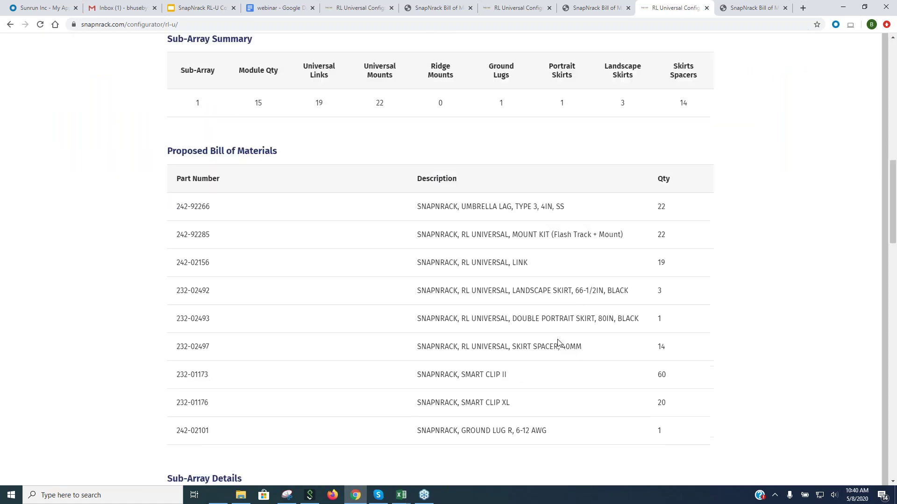
{"action": "scroll", "coordinate": [560, 343], "scroll_direction": "down", "scroll_amount": 5}
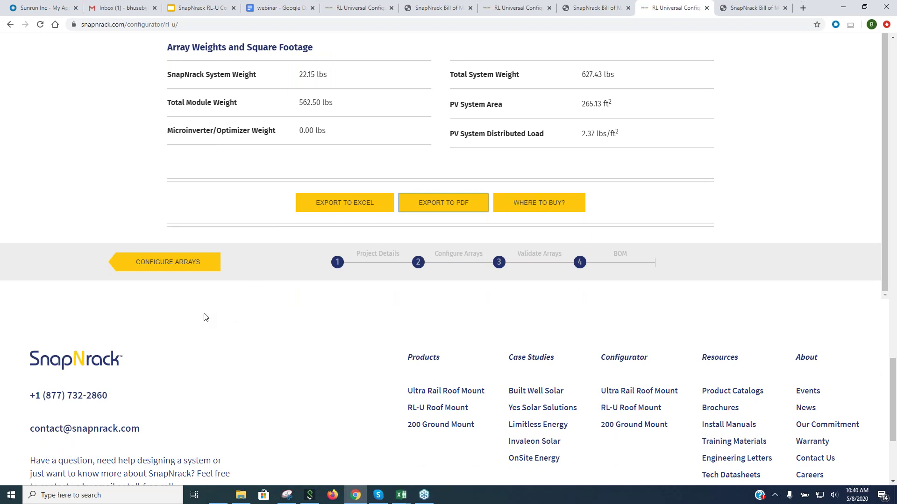
{"action": "scroll", "coordinate": [203, 316], "scroll_direction": "down", "scroll_amount": 2}
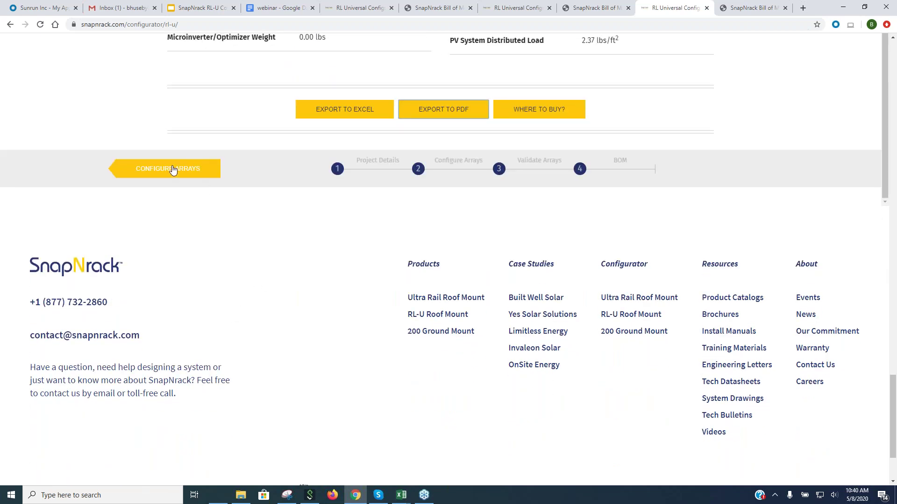
{"action": "scroll", "coordinate": [192, 218], "scroll_direction": "up", "scroll_amount": 4}
{"action": "scroll", "coordinate": [193, 252], "scroll_direction": "up", "scroll_amount": 20}
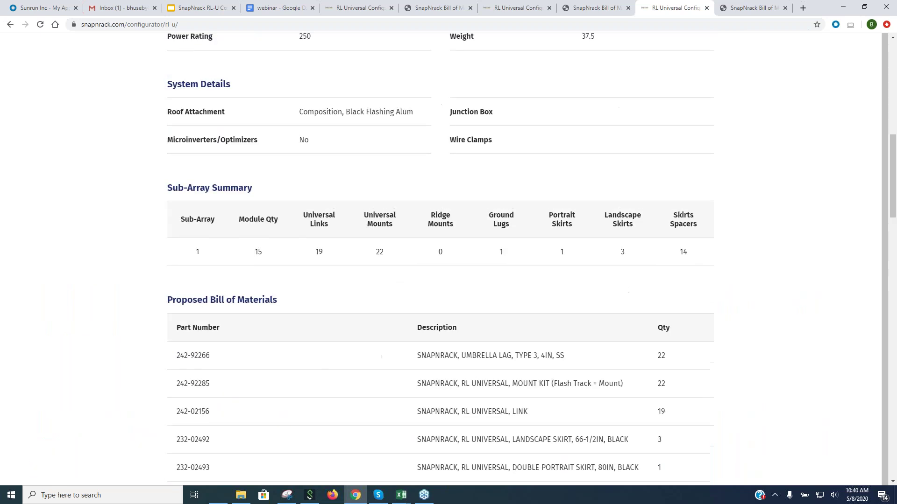
{"action": "scroll", "coordinate": [166, 199], "scroll_direction": "up", "scroll_amount": 11}
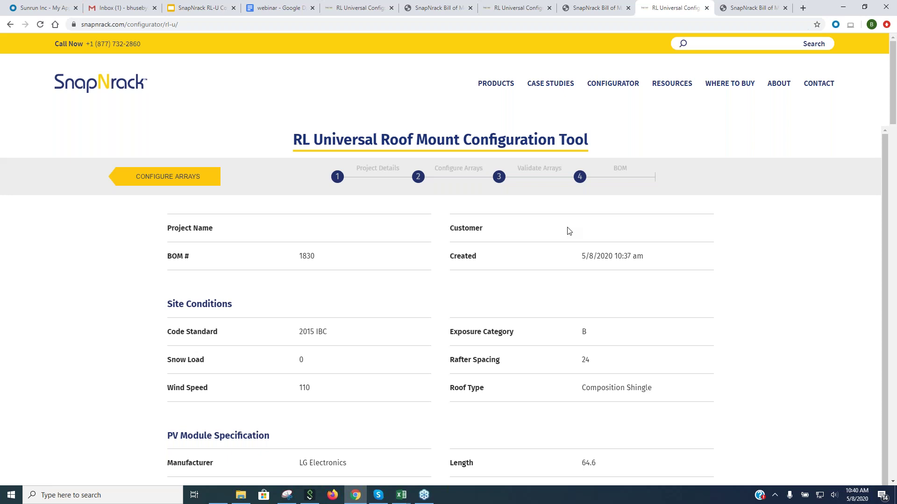
{"action": "left_click", "coordinate": [698, 42]}
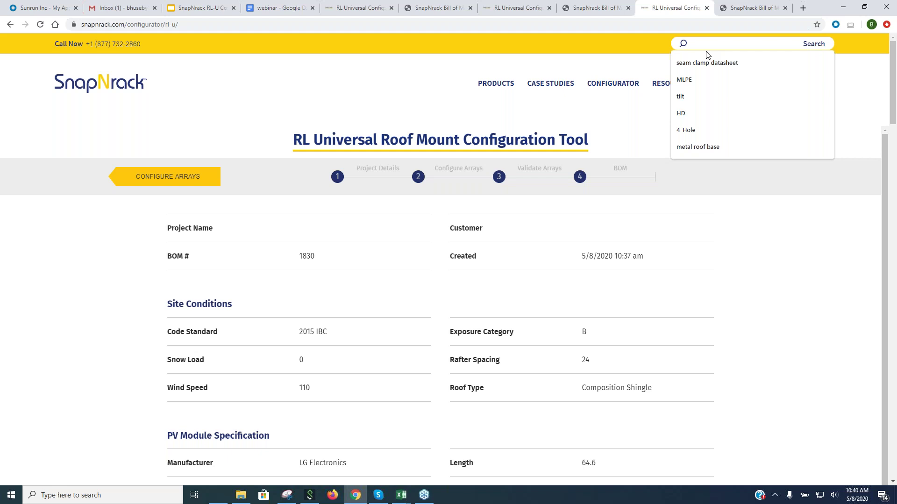
{"action": "left_click", "coordinate": [647, 116]}
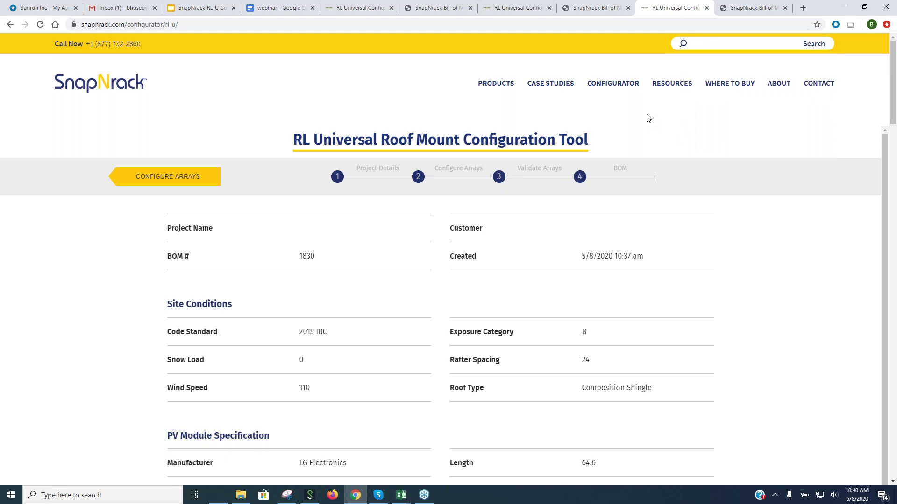
Open the SnapNrack Resources page and show only resources for the RL Universal Roof Mount System.
{"action": "left_click", "coordinate": [674, 86]}
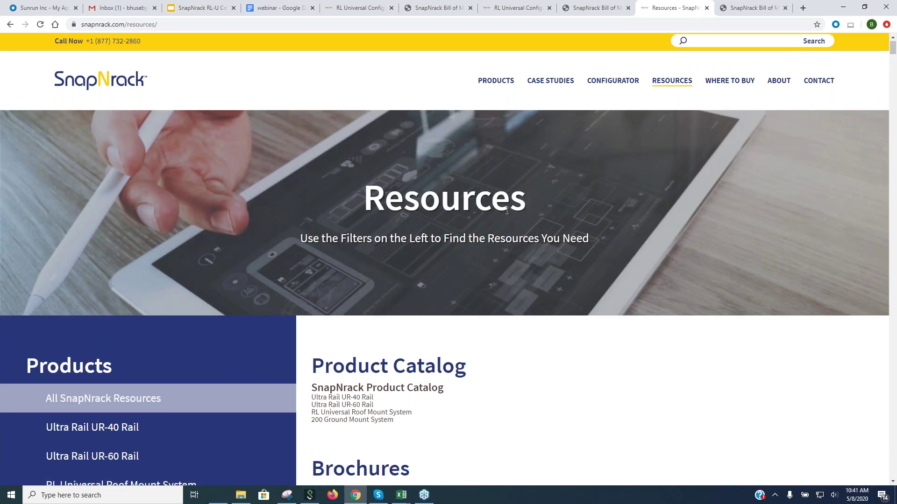
{"action": "scroll", "coordinate": [507, 210], "scroll_direction": "down", "scroll_amount": 3}
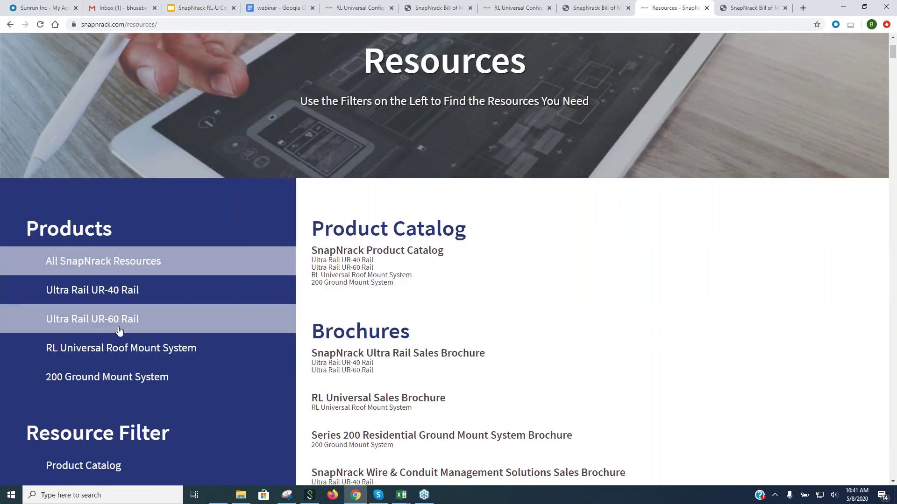
{"action": "left_click", "coordinate": [82, 350]}
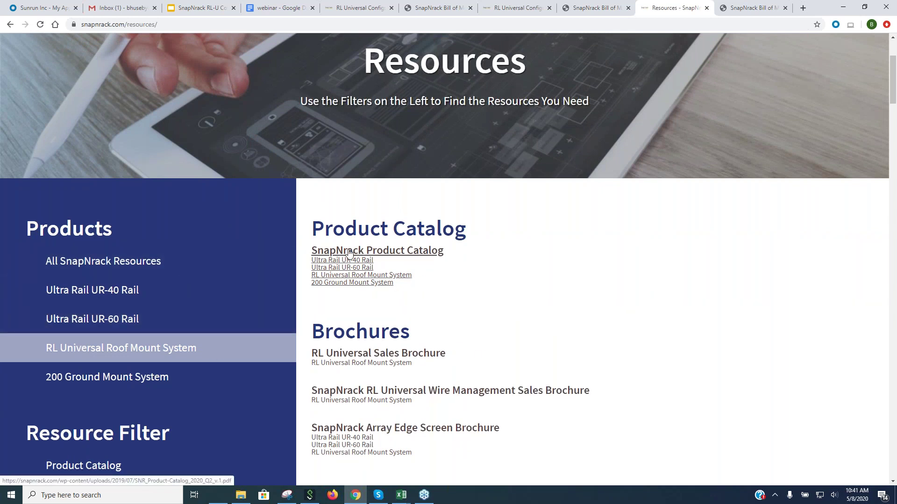
Look through the RL Universal brochures, install manuals and the IBC 2015 and 2018 structural engineering letters.
{"action": "scroll", "coordinate": [420, 280], "scroll_direction": "down", "scroll_amount": 2}
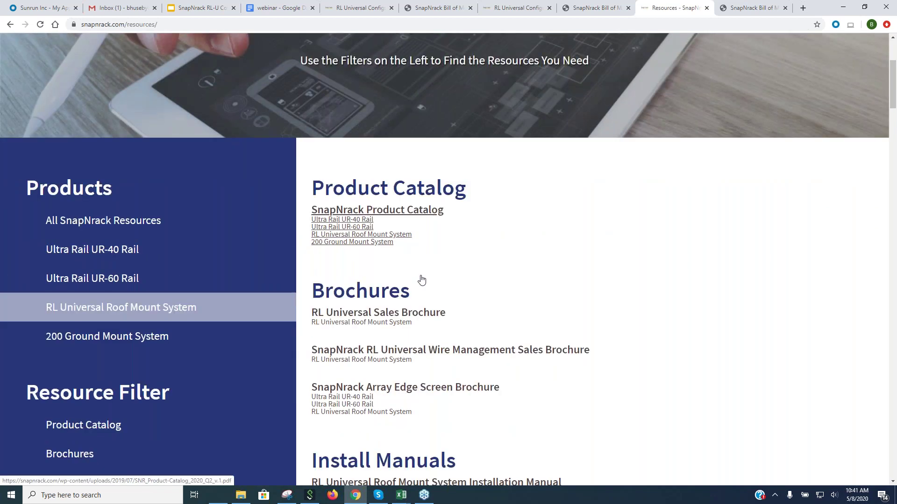
{"action": "scroll", "coordinate": [524, 280], "scroll_direction": "down", "scroll_amount": 1}
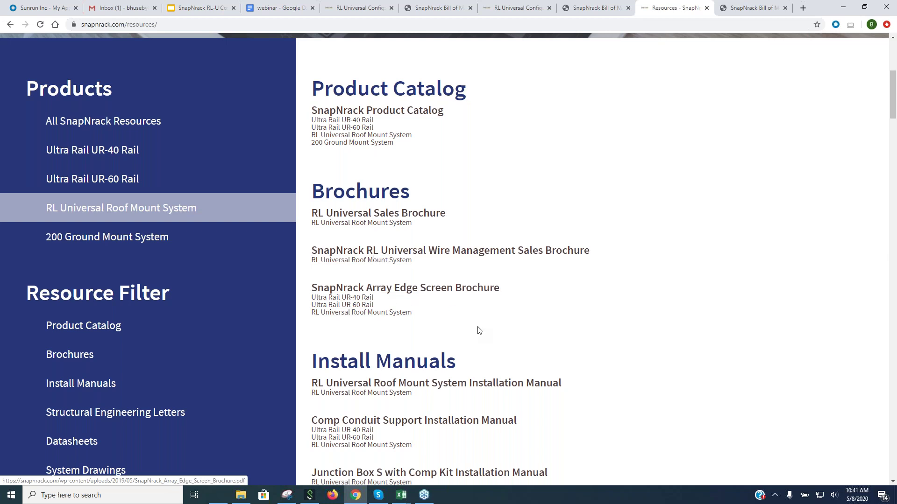
{"action": "scroll", "coordinate": [479, 330], "scroll_direction": "up", "scroll_amount": 1}
{"action": "scroll", "coordinate": [483, 327], "scroll_direction": "down", "scroll_amount": 3}
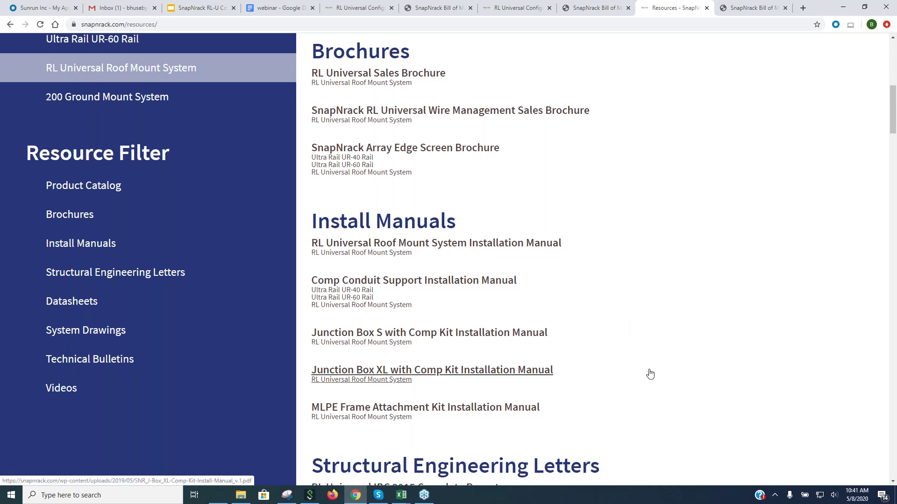
{"action": "scroll", "coordinate": [584, 350], "scroll_direction": "down", "scroll_amount": 4}
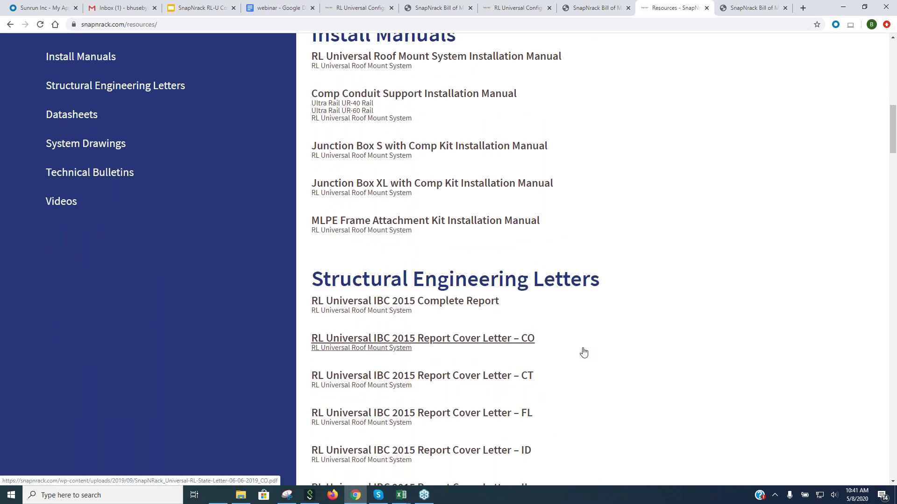
{"action": "scroll", "coordinate": [584, 353], "scroll_direction": "down", "scroll_amount": 3}
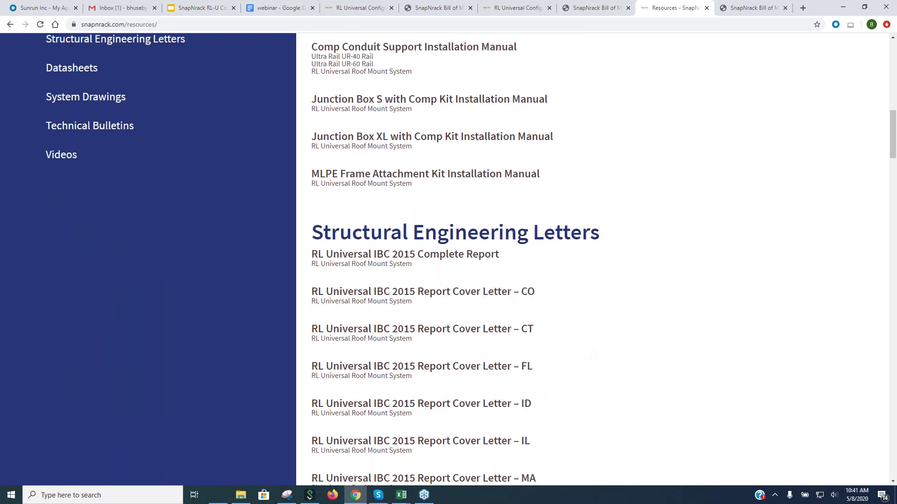
{"action": "scroll", "coordinate": [421, 353], "scroll_direction": "down", "scroll_amount": 4}
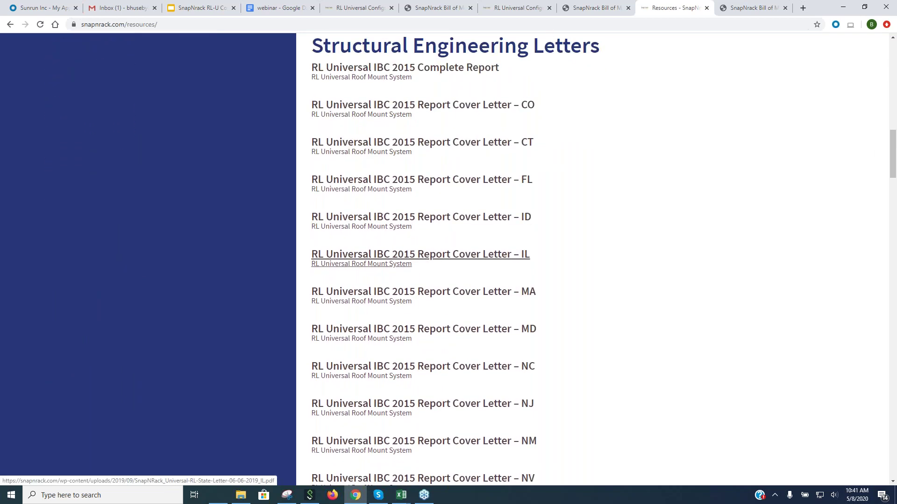
{"action": "scroll", "coordinate": [420, 346], "scroll_direction": "down", "scroll_amount": 9}
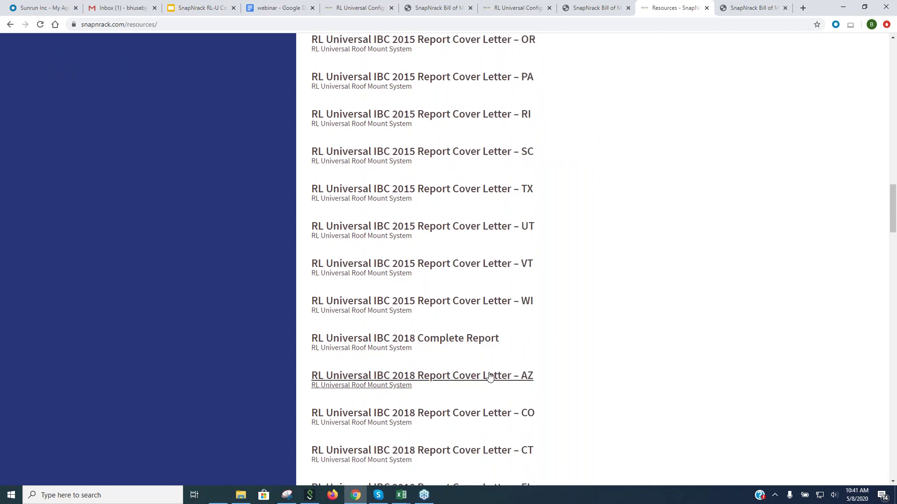
{"action": "scroll", "coordinate": [490, 377], "scroll_direction": "up", "scroll_amount": 4}
{"action": "scroll", "coordinate": [433, 306], "scroll_direction": "down", "scroll_amount": 4}
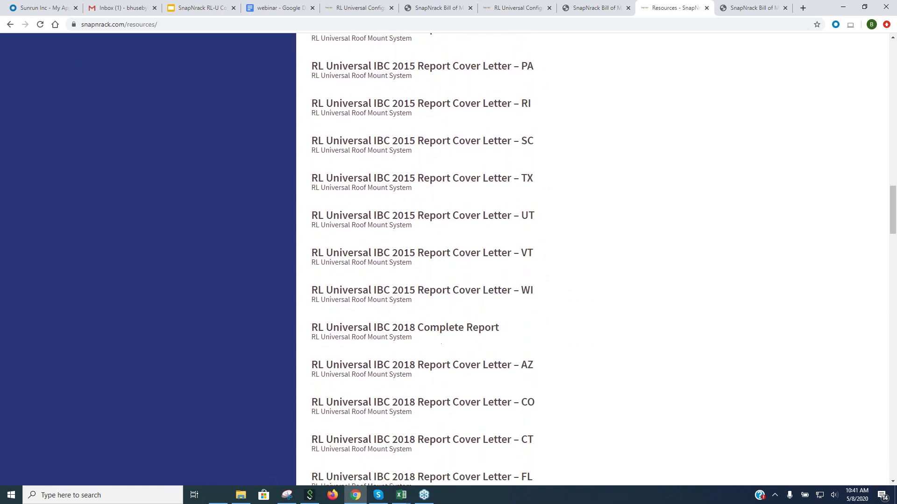
{"action": "scroll", "coordinate": [441, 320], "scroll_direction": "down", "scroll_amount": 9}
{"action": "scroll", "coordinate": [440, 320], "scroll_direction": "up", "scroll_amount": 7}
{"action": "scroll", "coordinate": [441, 320], "scroll_direction": "up", "scroll_amount": 8}
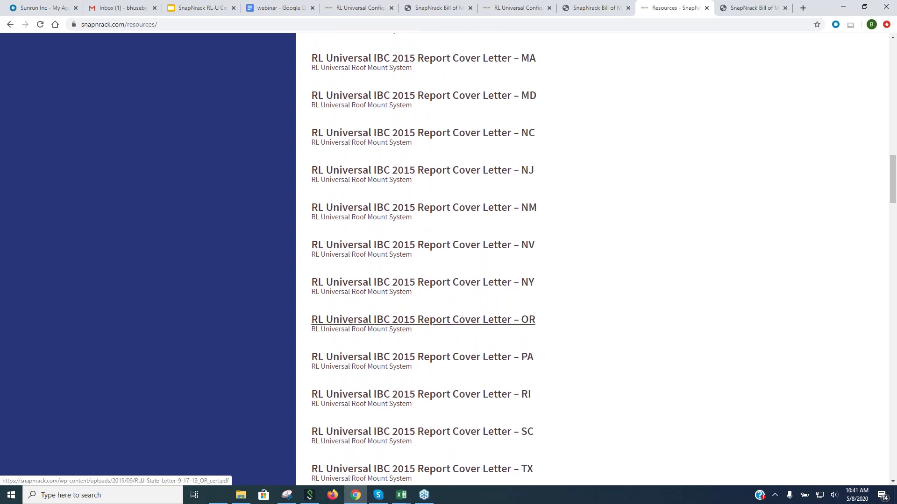
{"action": "scroll", "coordinate": [440, 320], "scroll_direction": "up", "scroll_amount": 10}
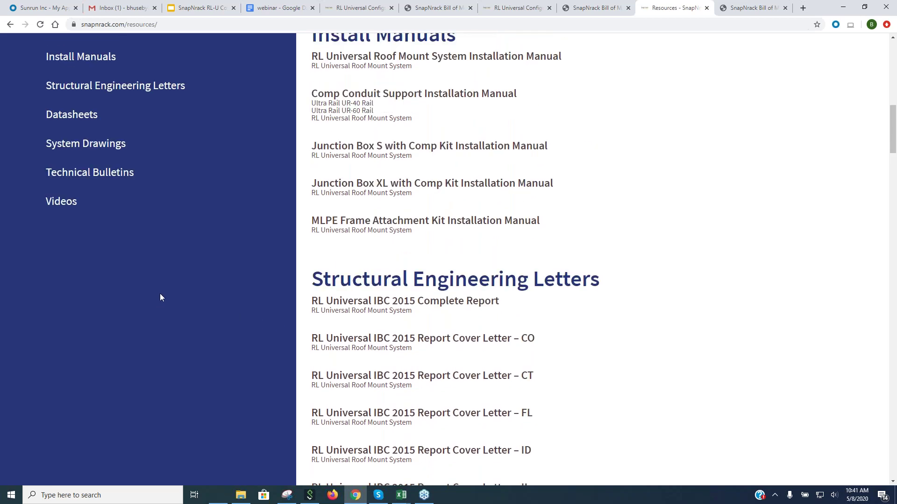
{"action": "scroll", "coordinate": [144, 252], "scroll_direction": "up", "scroll_amount": 3}
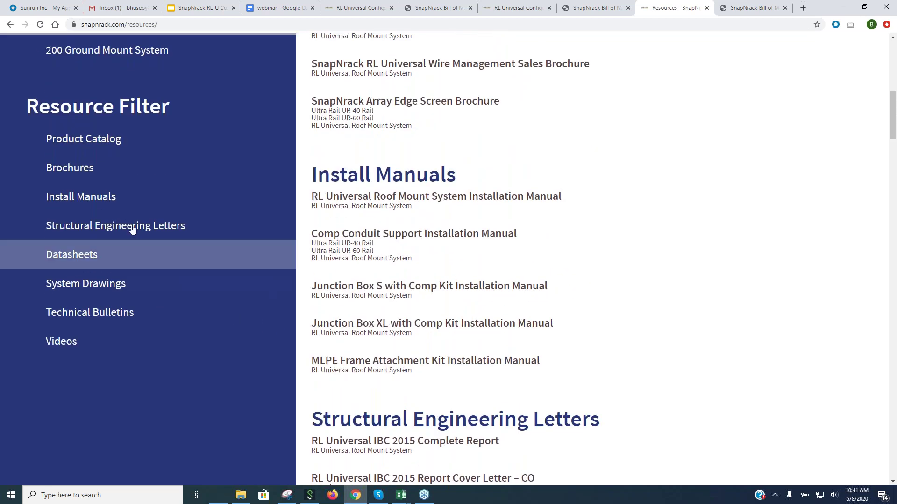
Filter the RL Universal resources by Product Catalog, Brochures, Install Manuals and Structural Engineering Letters in turn.
{"action": "left_click", "coordinate": [77, 140]}
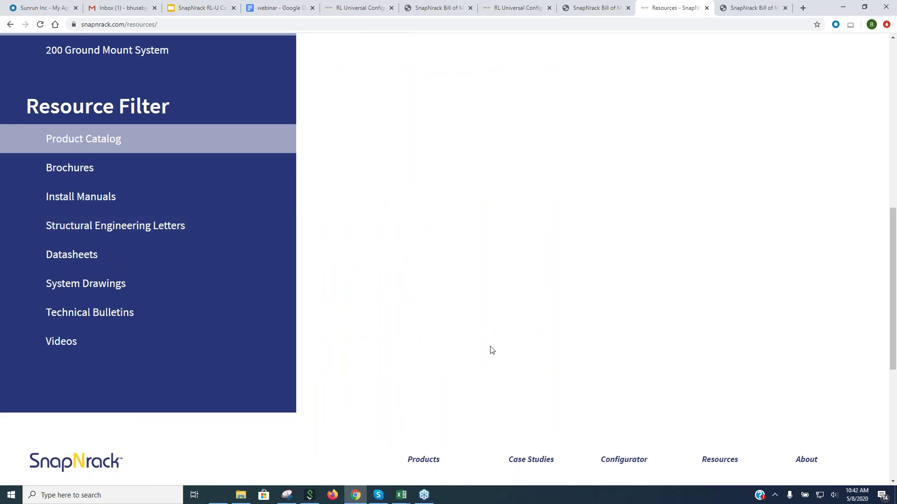
{"action": "scroll", "coordinate": [491, 351], "scroll_direction": "up", "scroll_amount": 6}
{"action": "scroll", "coordinate": [490, 351], "scroll_direction": "down", "scroll_amount": 3}
{"action": "left_click", "coordinate": [140, 312]}
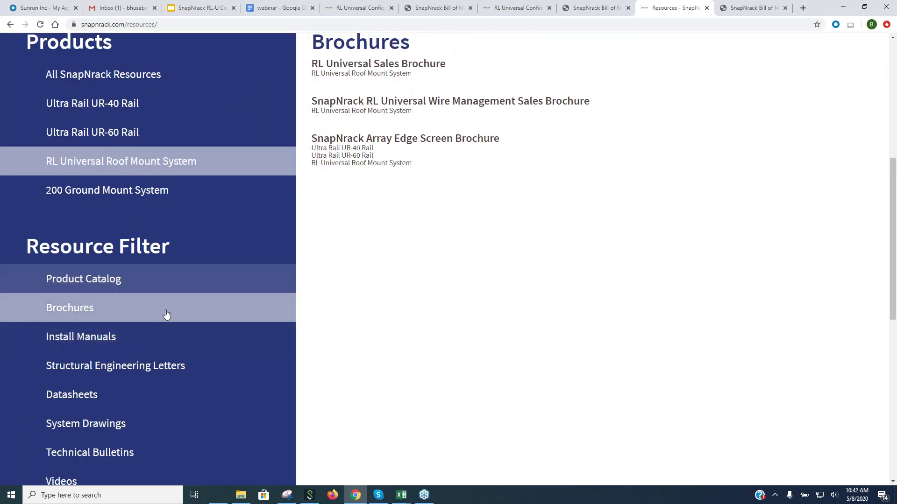
{"action": "left_click", "coordinate": [87, 341]}
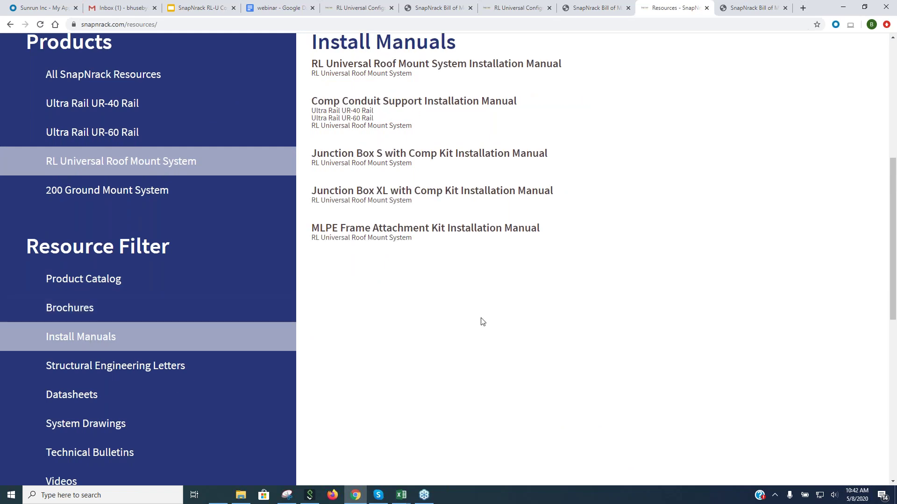
{"action": "left_click", "coordinate": [102, 369]}
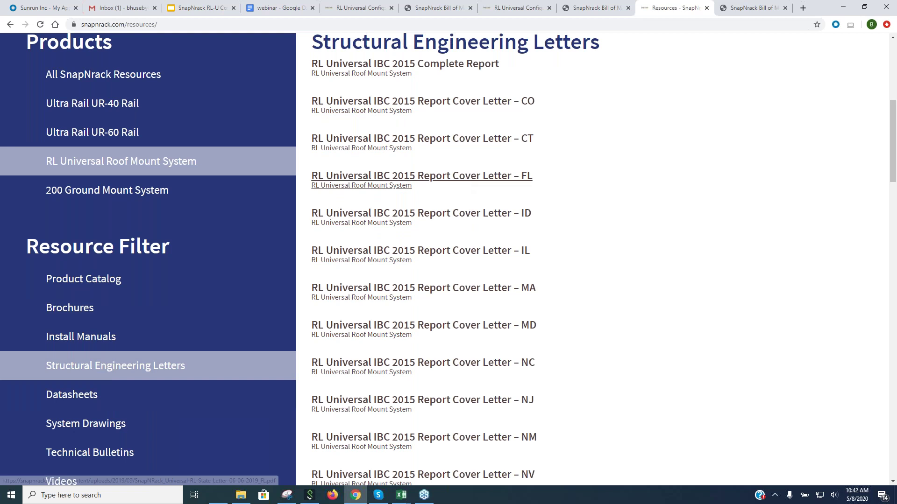
Filter the resources to Datasheets, open the RL Universal Mount Datasheet and examine its parts list and dimension drawings.
{"action": "left_click", "coordinate": [74, 398]}
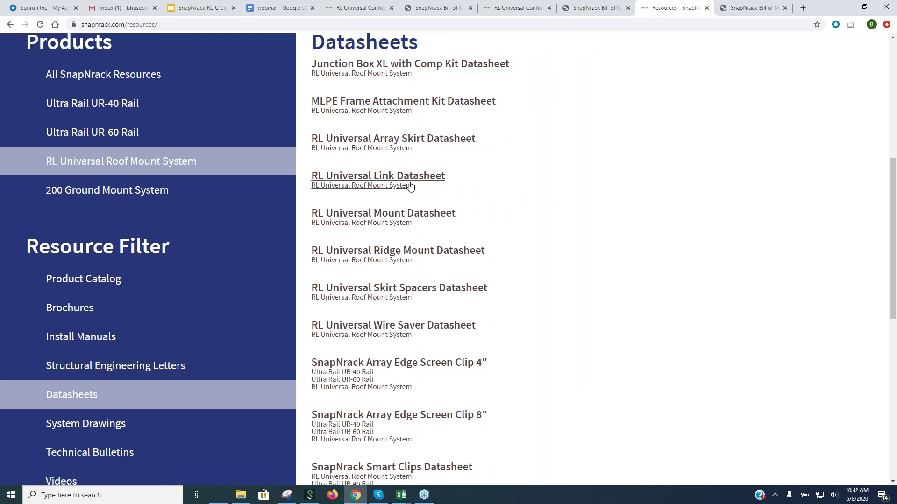
{"action": "left_click", "coordinate": [383, 217]}
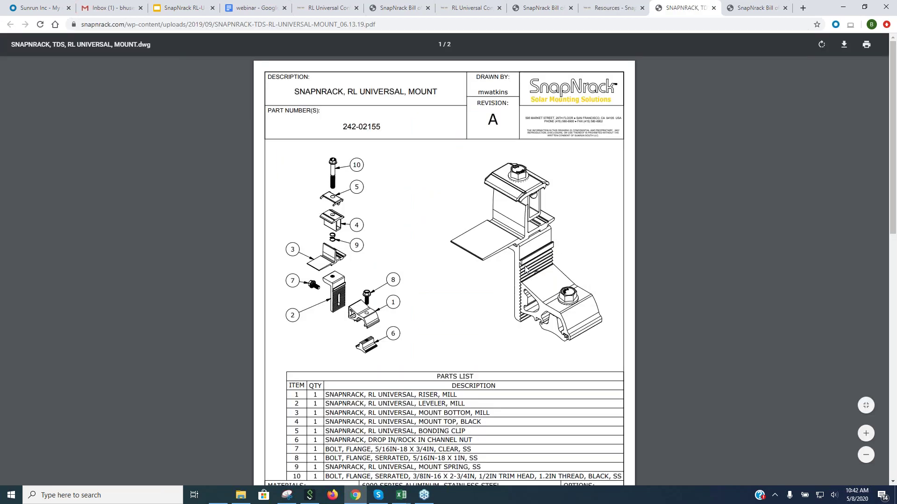
{"action": "scroll", "coordinate": [525, 270], "scroll_direction": "down", "scroll_amount": 3}
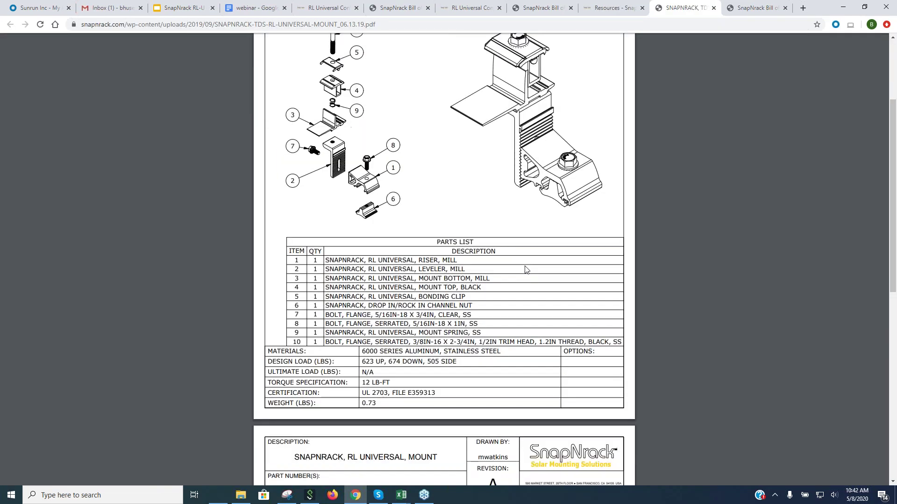
{"action": "scroll", "coordinate": [525, 269], "scroll_direction": "down", "scroll_amount": 8}
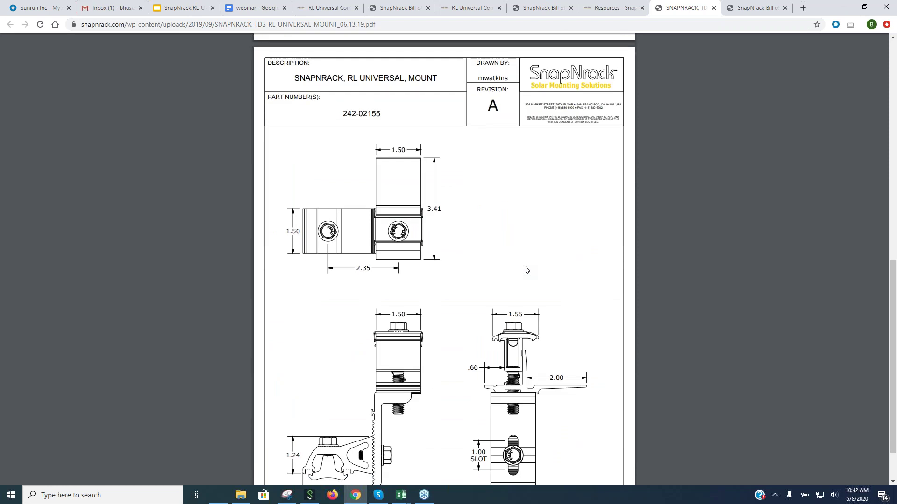
{"action": "scroll", "coordinate": [525, 270], "scroll_direction": "down", "scroll_amount": 2}
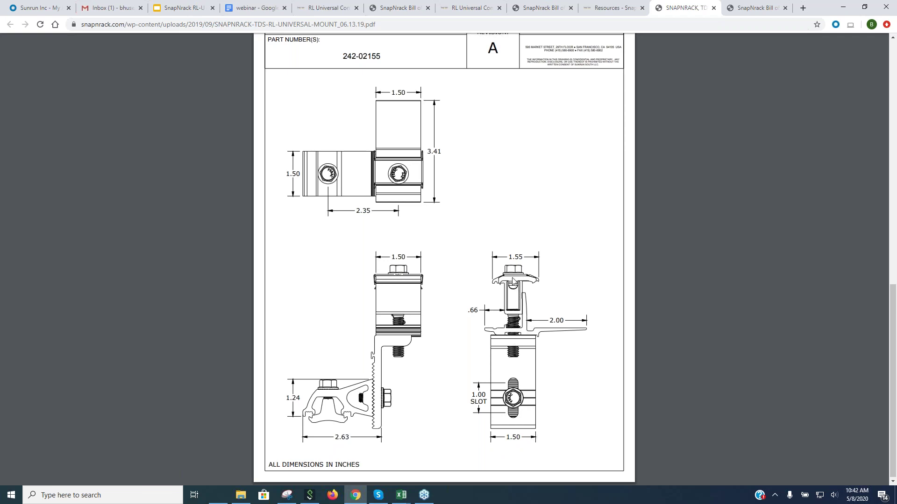
{"action": "scroll", "coordinate": [512, 281], "scroll_direction": "up", "scroll_amount": 12}
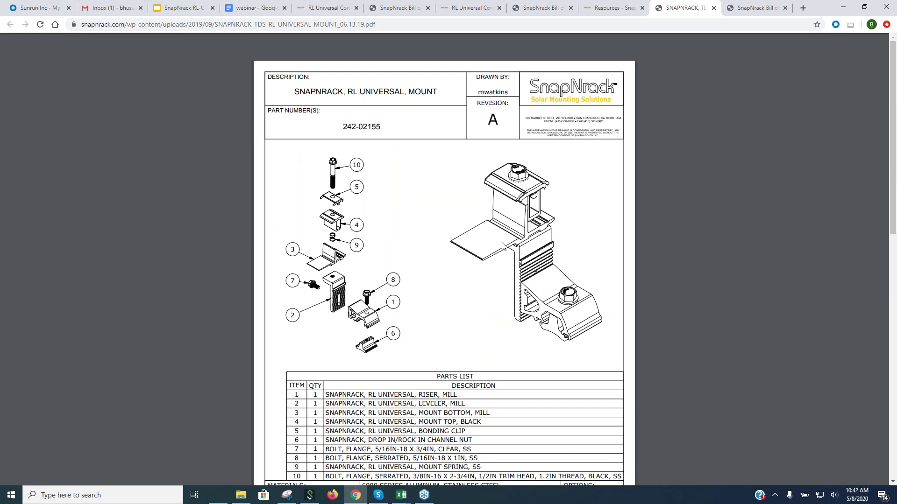
Back on the Resources page, filter to System Drawings, open the RL Universal Mount Component Detail and examine the drawing.
{"action": "left_click", "coordinate": [614, 9]}
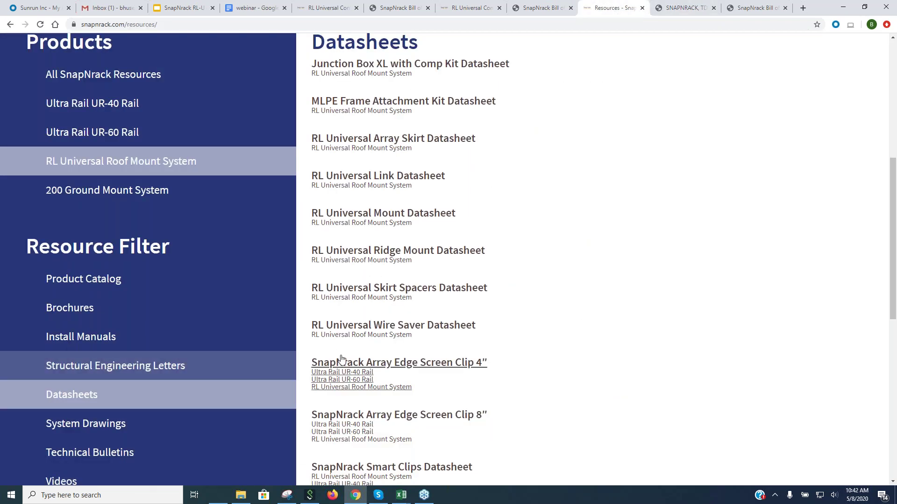
{"action": "scroll", "coordinate": [340, 359], "scroll_direction": "down", "scroll_amount": 3}
{"action": "left_click", "coordinate": [94, 284]}
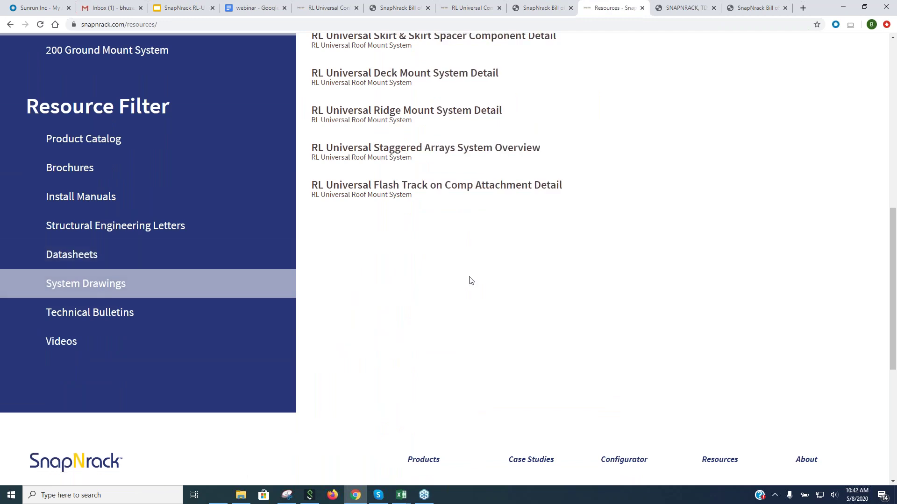
{"action": "scroll", "coordinate": [472, 279], "scroll_direction": "up", "scroll_amount": 4}
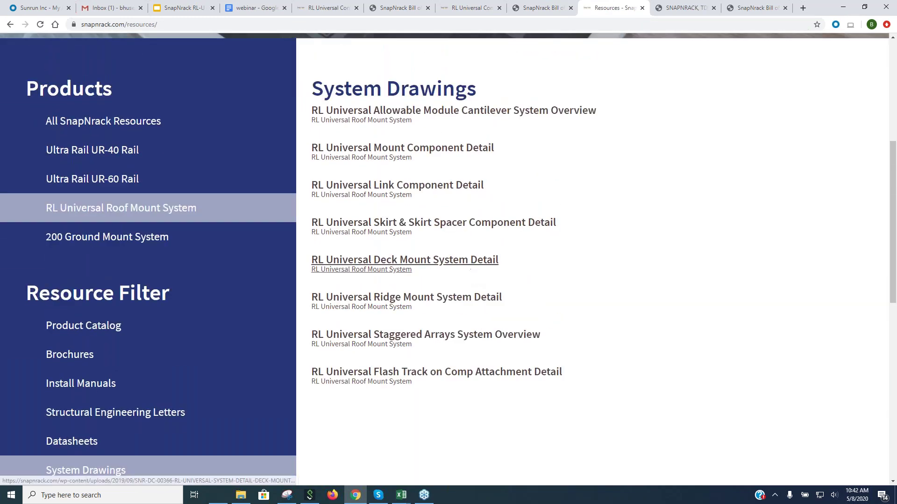
{"action": "left_click", "coordinate": [398, 148]}
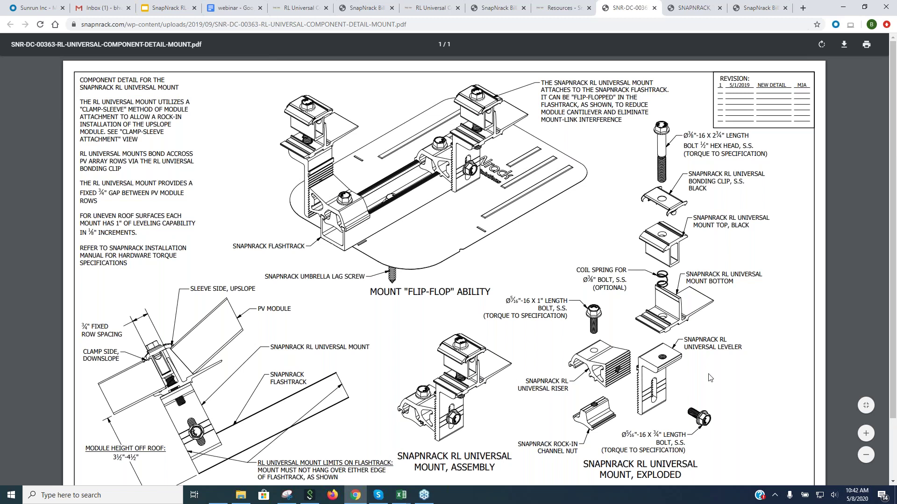
{"action": "scroll", "coordinate": [483, 317], "scroll_direction": "down", "scroll_amount": 3}
{"action": "scroll", "coordinate": [484, 318], "scroll_direction": "up", "scroll_amount": 3}
Return to the Resources page and filter the RL Universal resources to Technical Bulletins.
{"action": "left_click", "coordinate": [567, 8]}
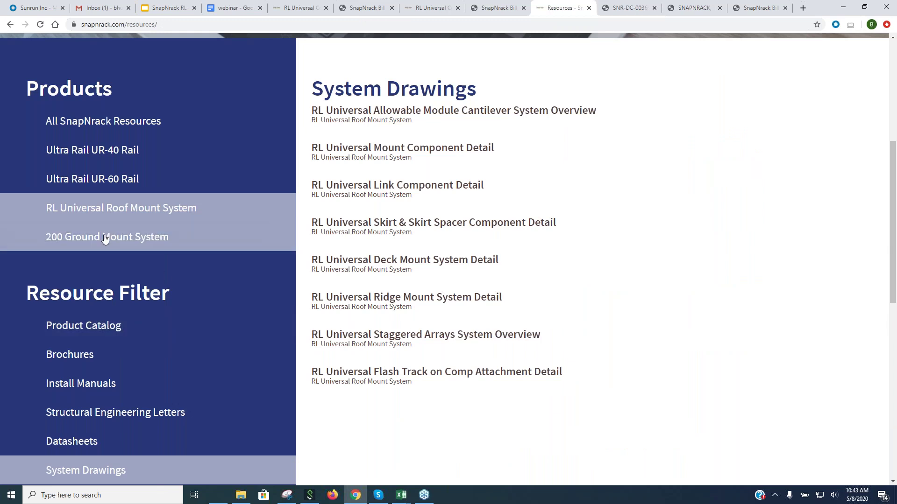
{"action": "scroll", "coordinate": [235, 333], "scroll_direction": "down", "scroll_amount": 4}
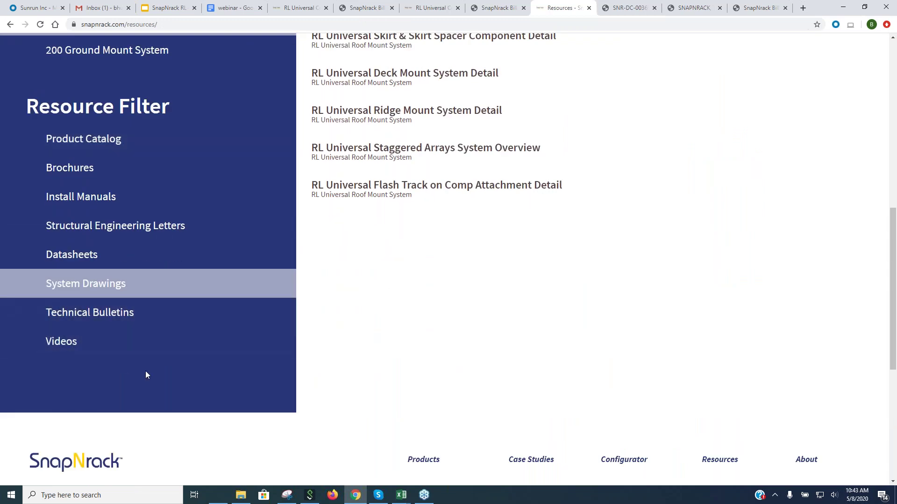
{"action": "left_click", "coordinate": [108, 315]}
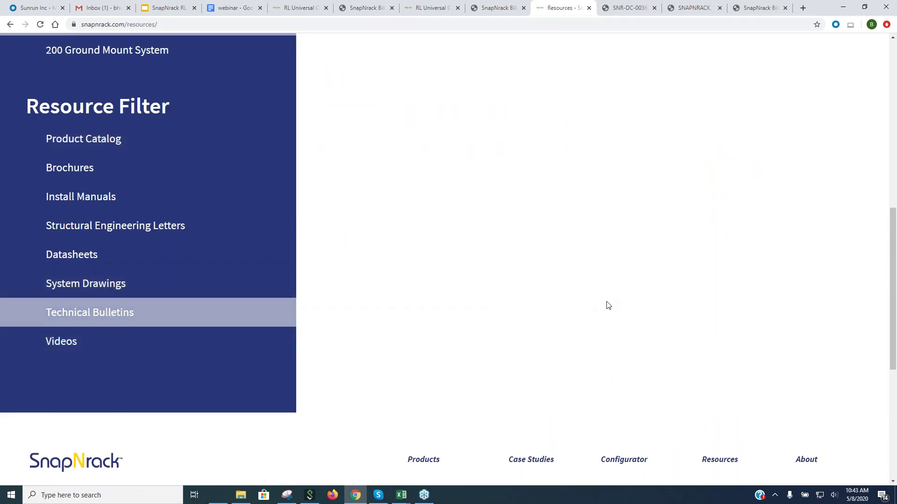
{"action": "scroll", "coordinate": [404, 299], "scroll_direction": "up", "scroll_amount": 2}
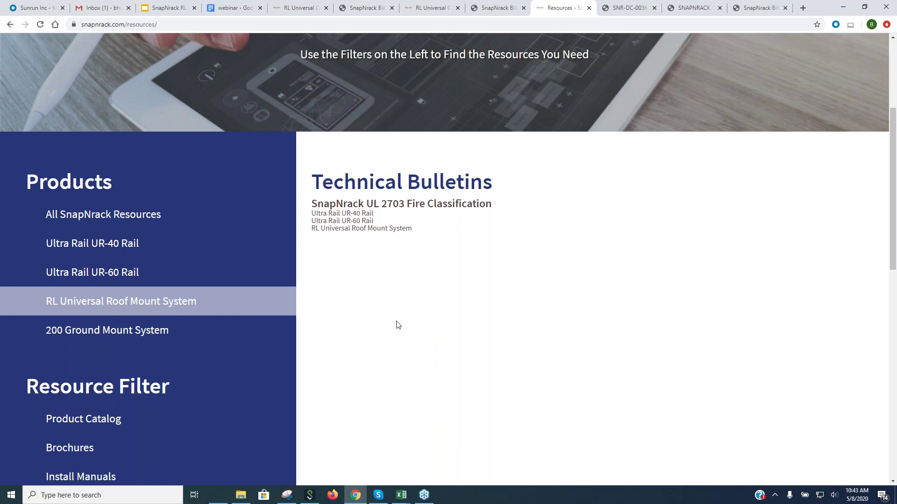
Filter the RL Universal resources to Videos and look through the listed videos.
{"action": "scroll", "coordinate": [397, 324], "scroll_direction": "down", "scroll_amount": 2}
{"action": "scroll", "coordinate": [397, 324], "scroll_direction": "down", "scroll_amount": 1}
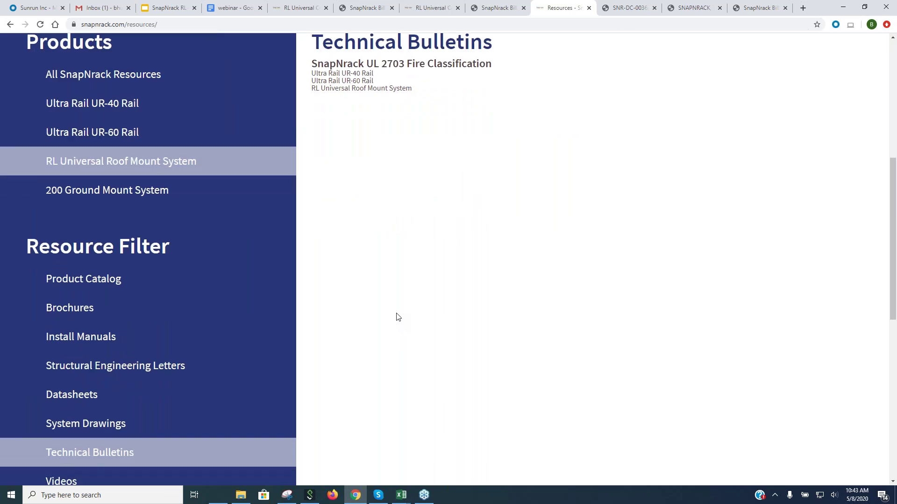
{"action": "scroll", "coordinate": [397, 318], "scroll_direction": "down", "scroll_amount": 3}
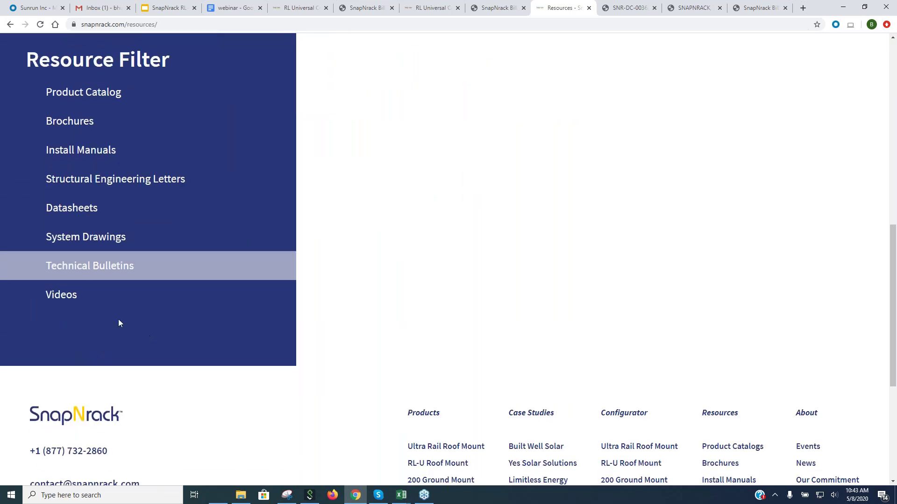
{"action": "left_click", "coordinate": [65, 295]}
{"action": "scroll", "coordinate": [491, 316], "scroll_direction": "up", "scroll_amount": 5}
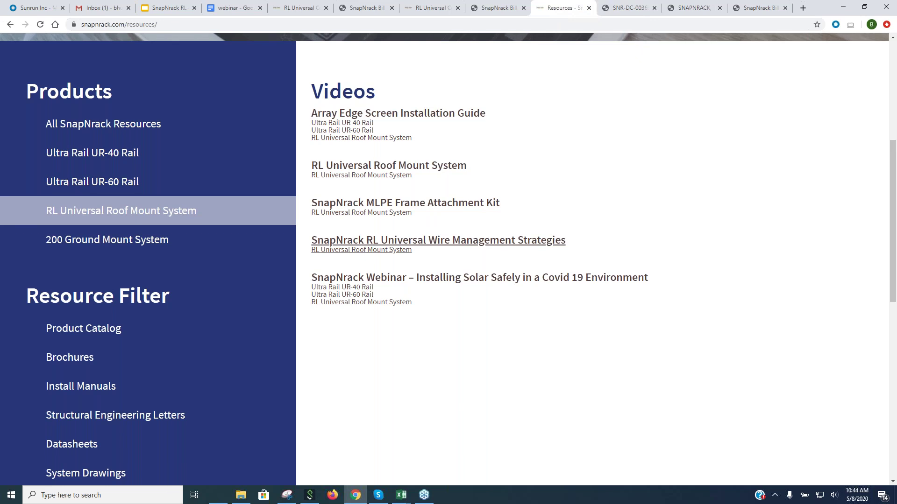
Open the RL Universal Configuration Tool from the SnapNrack site's configurator options.
{"action": "scroll", "coordinate": [461, 236], "scroll_direction": "up", "scroll_amount": 6}
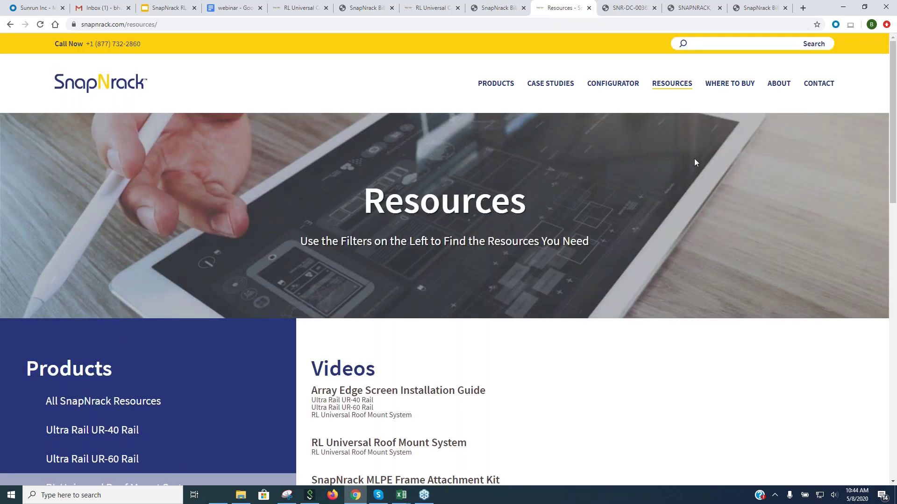
{"action": "mouse_move", "coordinate": [617, 84]}
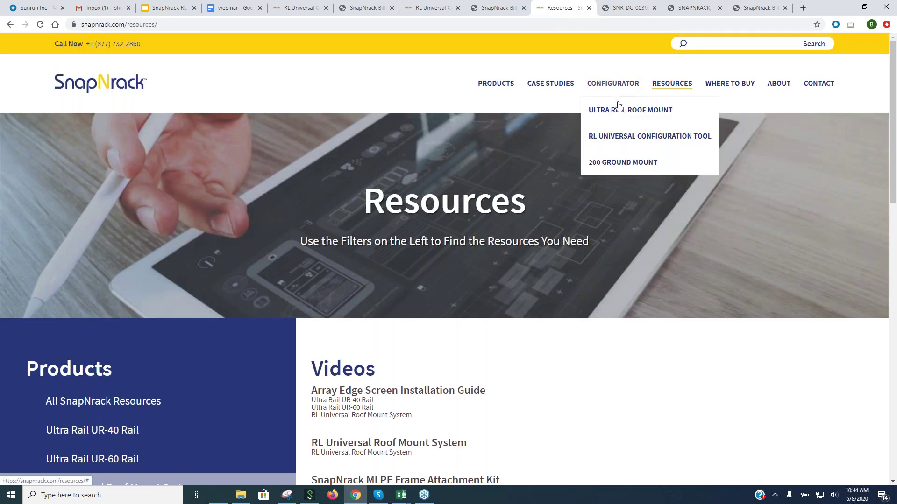
{"action": "left_click", "coordinate": [618, 135]}
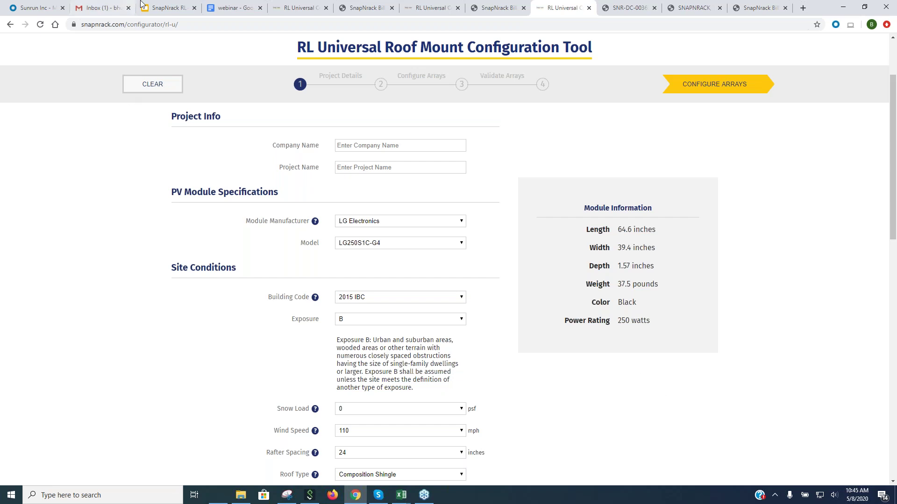
Switch to the SnapNrack RL-U Config Tool Demo Webinar slides, present them from the Agenda slide and advance to the Questions or Thoughts slide.
{"action": "left_click", "coordinate": [176, 10]}
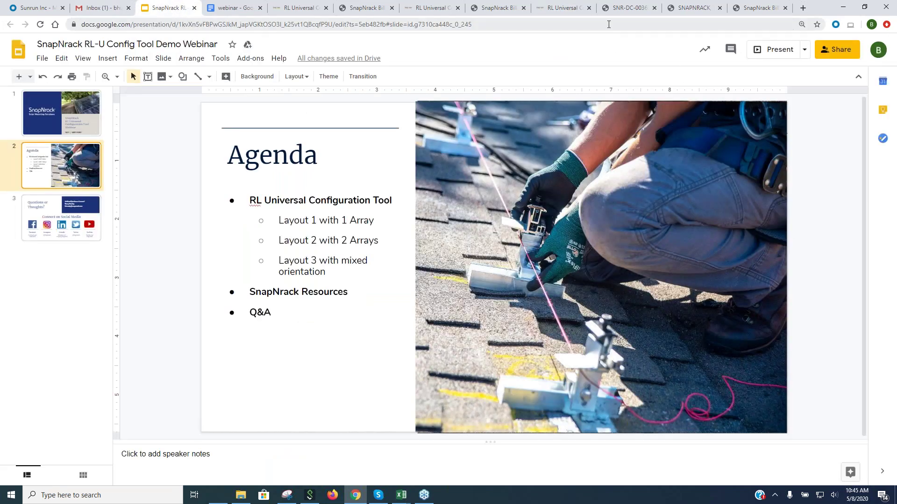
{"action": "left_click_drag", "start_coordinate": [823, 8], "coordinate": [624, 32]}
{"action": "left_click", "coordinate": [557, 75]}
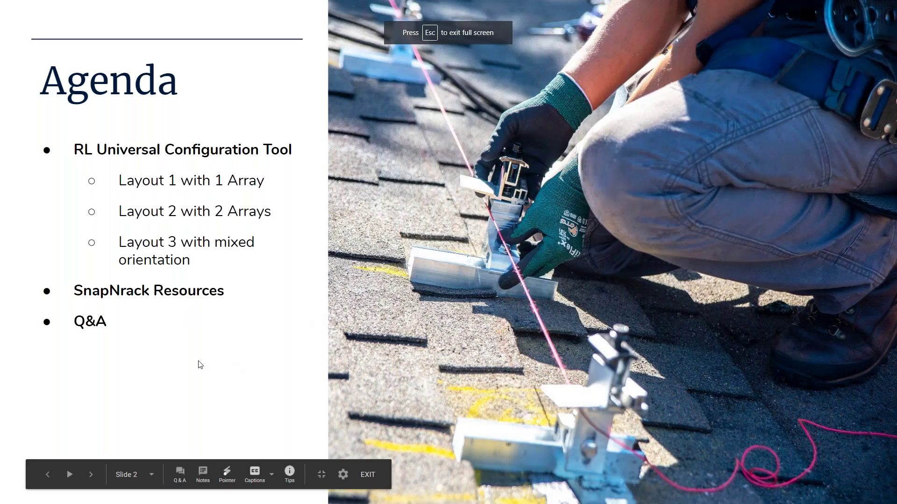
{"action": "left_click", "coordinate": [159, 332]}
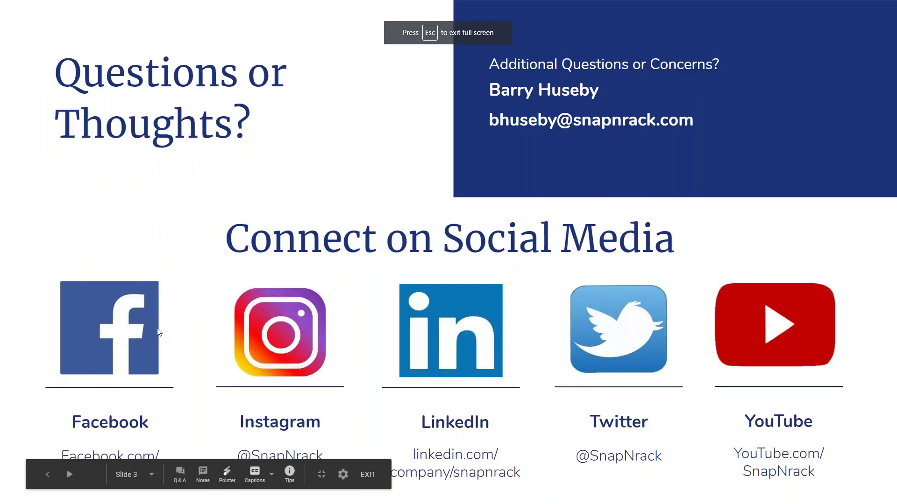